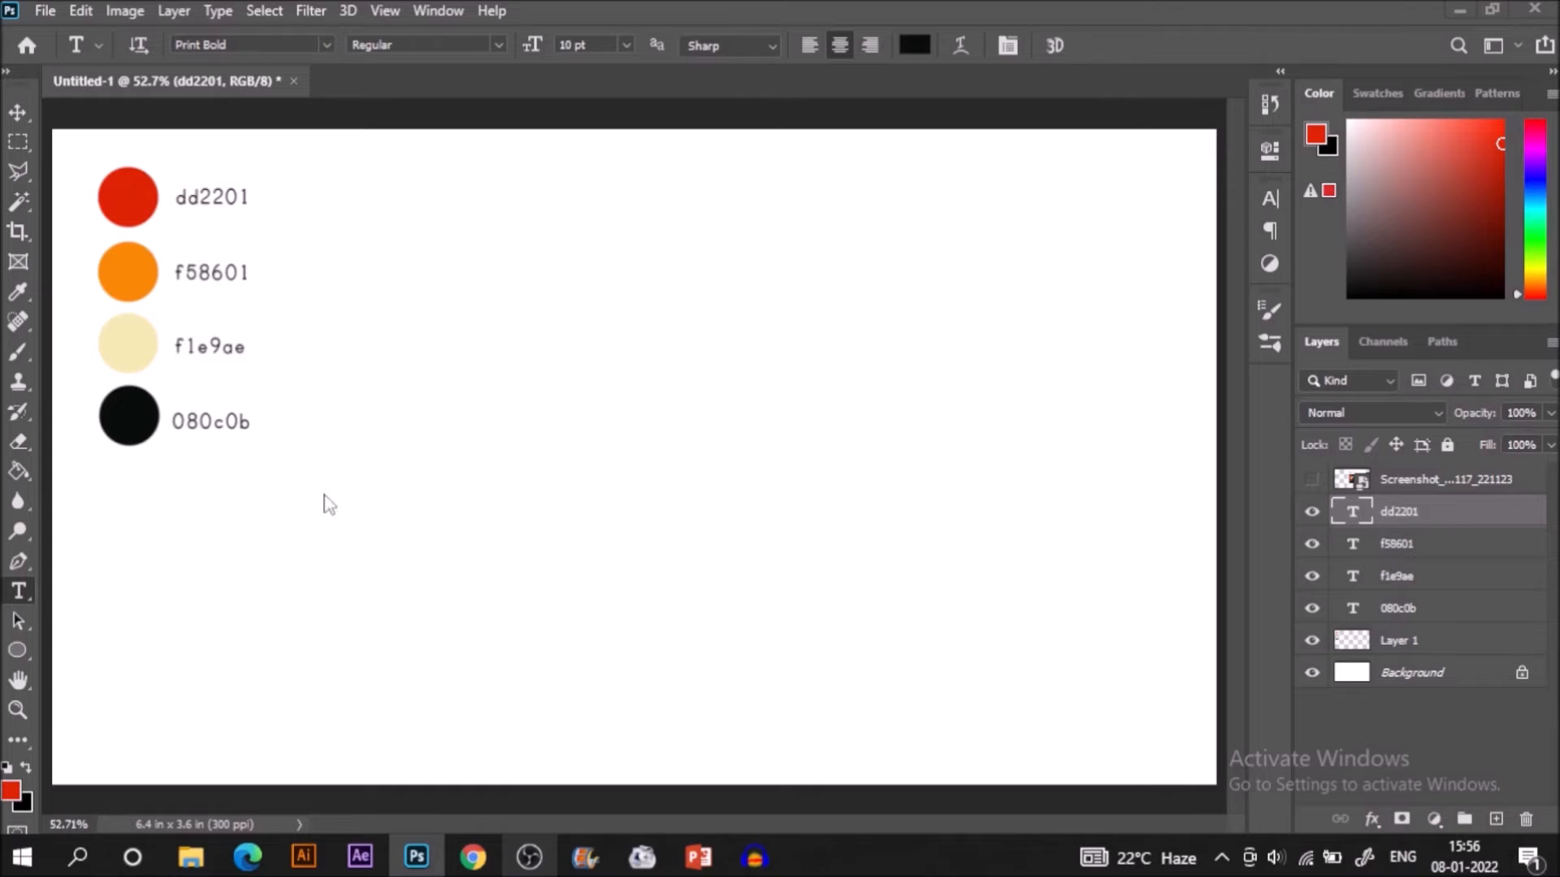
# Marquee-select a large rectangle beside the colour swatches, on a new layer above the grouped colour-code labels.
pyautogui.click(1386, 717)
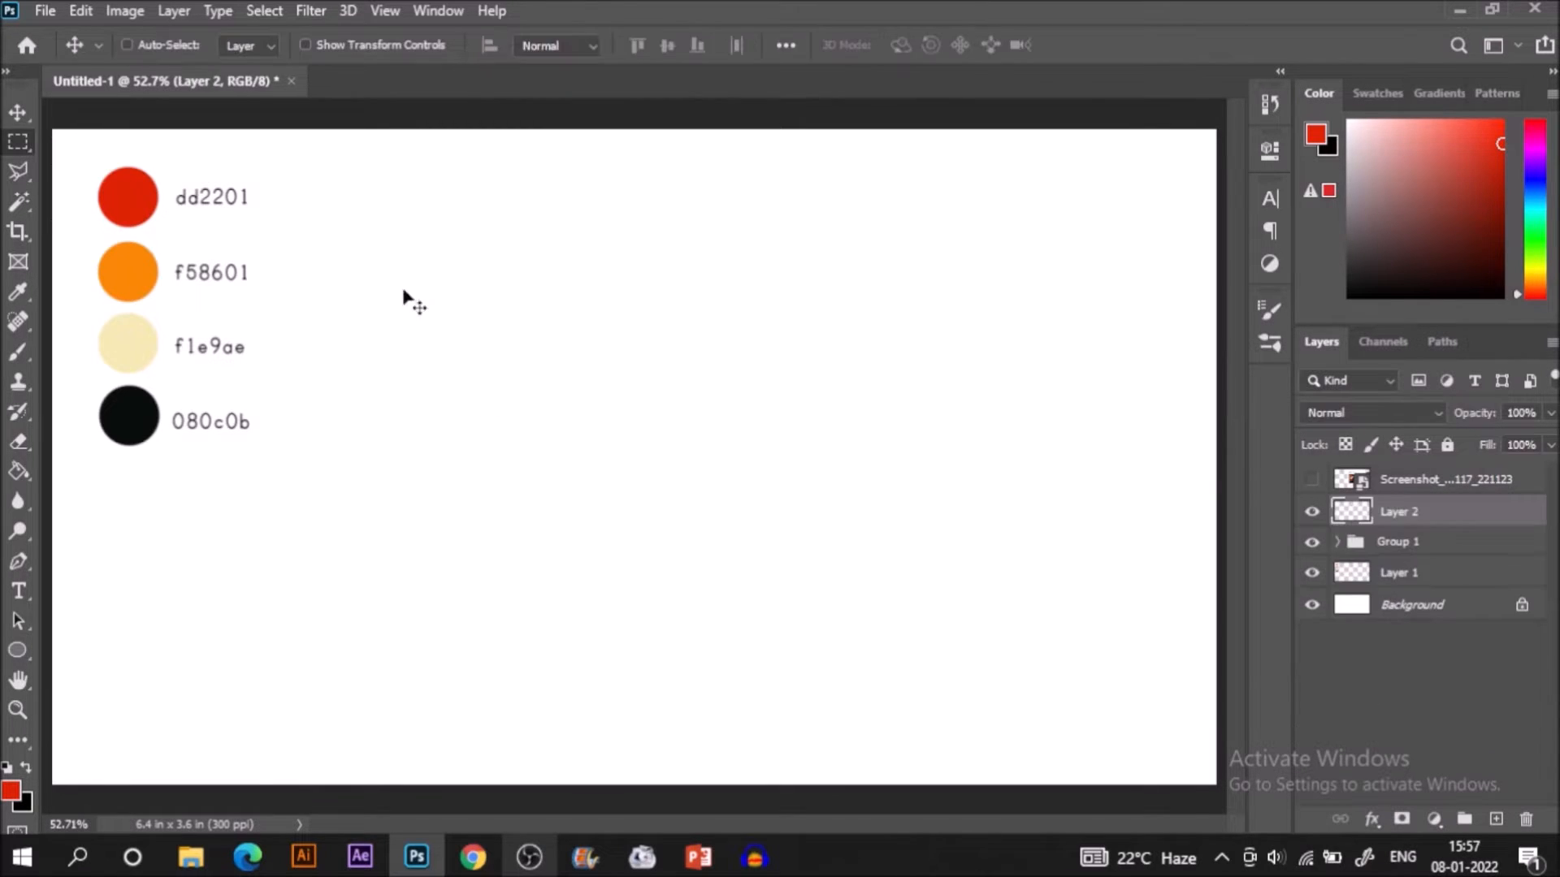
pyautogui.press('m')
pyautogui.moveTo(272, 144); pyautogui.dragTo(1203, 769)
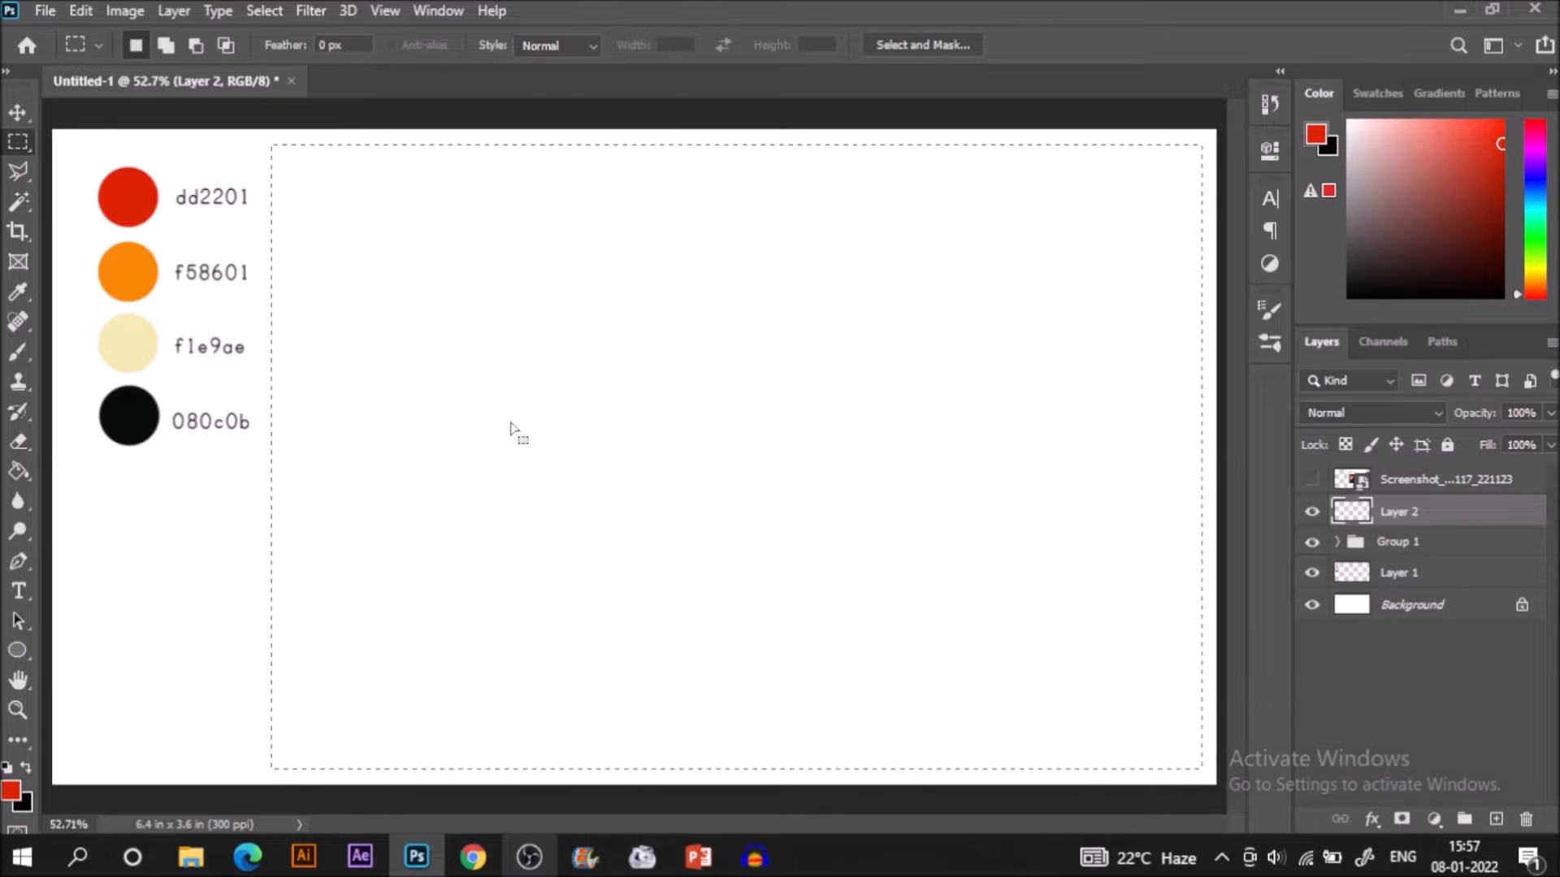
# Sample the red dd2201 swatch and fill the rectangular selection with it, keeping the selection active.
pyautogui.press('i')
pyautogui.click(148, 186)
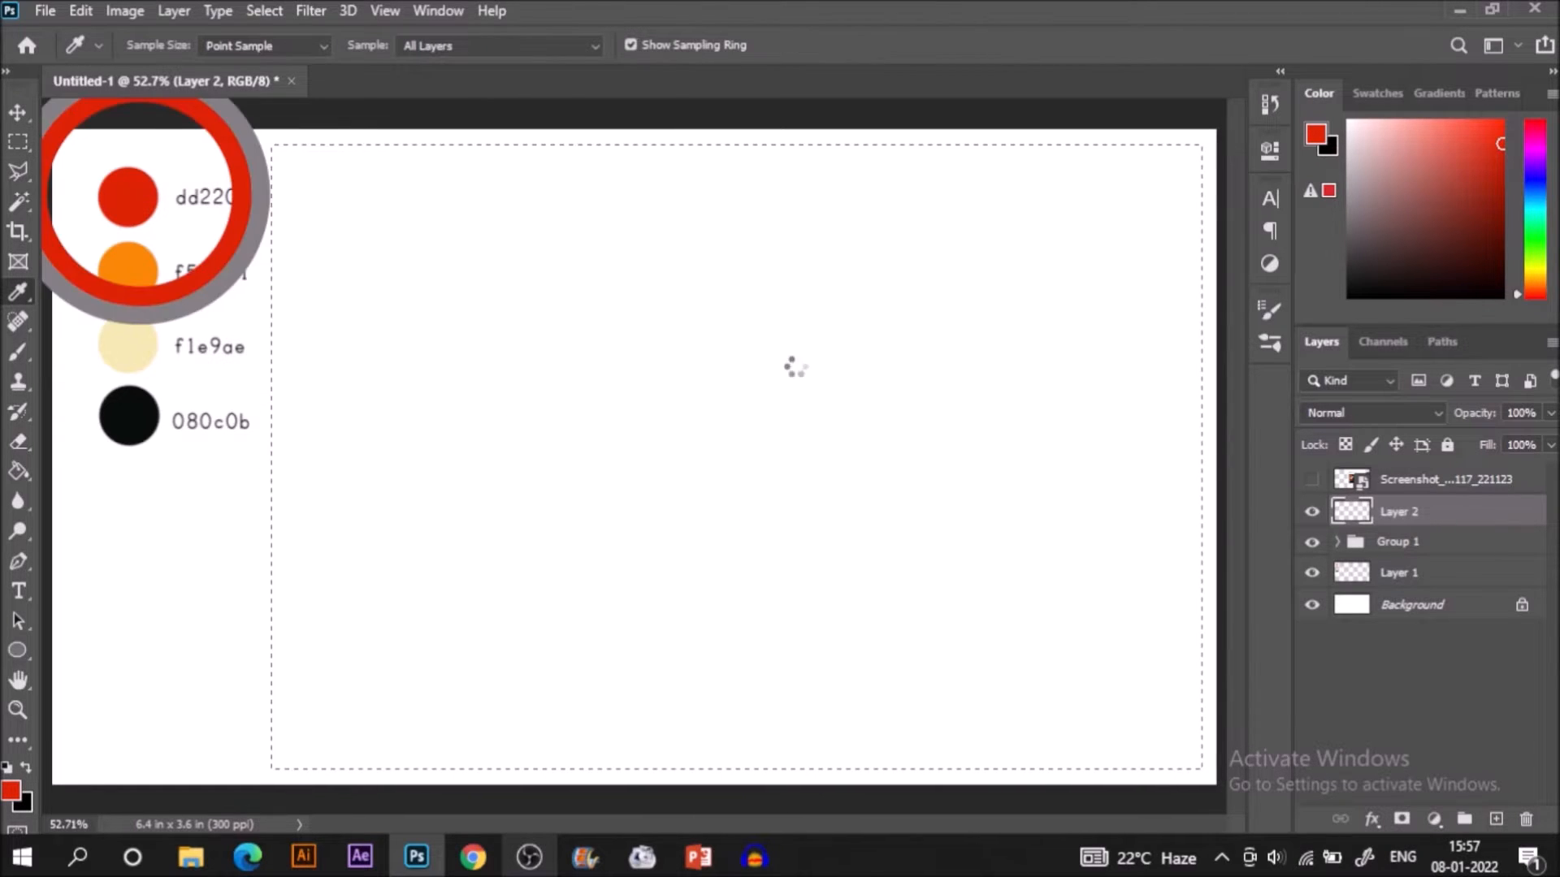
pyautogui.press('g')
pyautogui.click(962, 497)
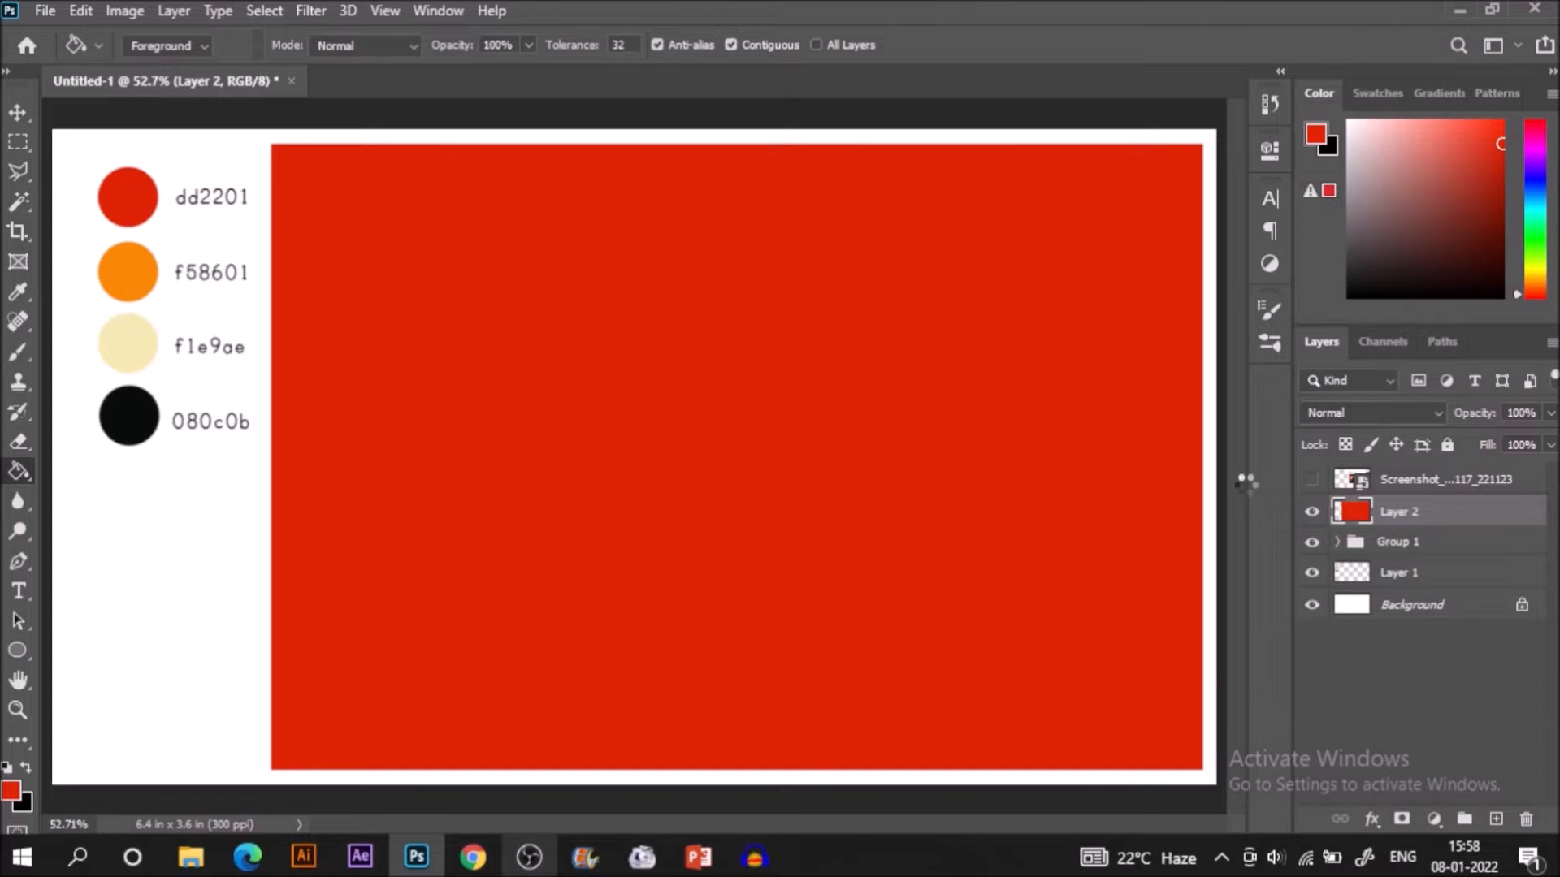
pyautogui.hotkey('ctrl', 'z')
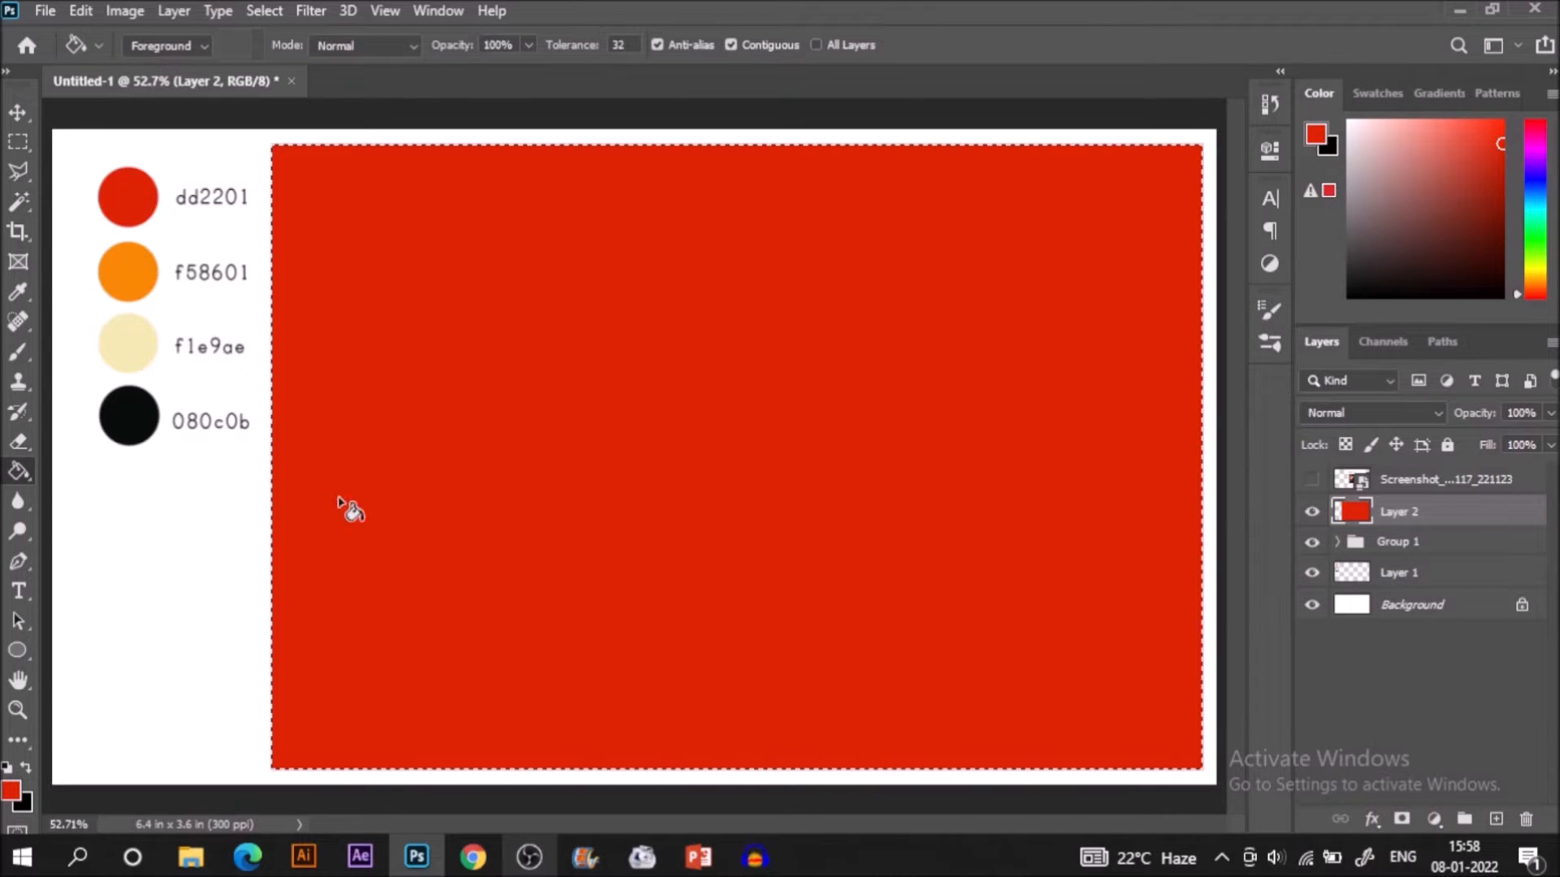
# Sample the orange f58601 swatch as the foreground colour for the Brush tool.
pyautogui.press('b')
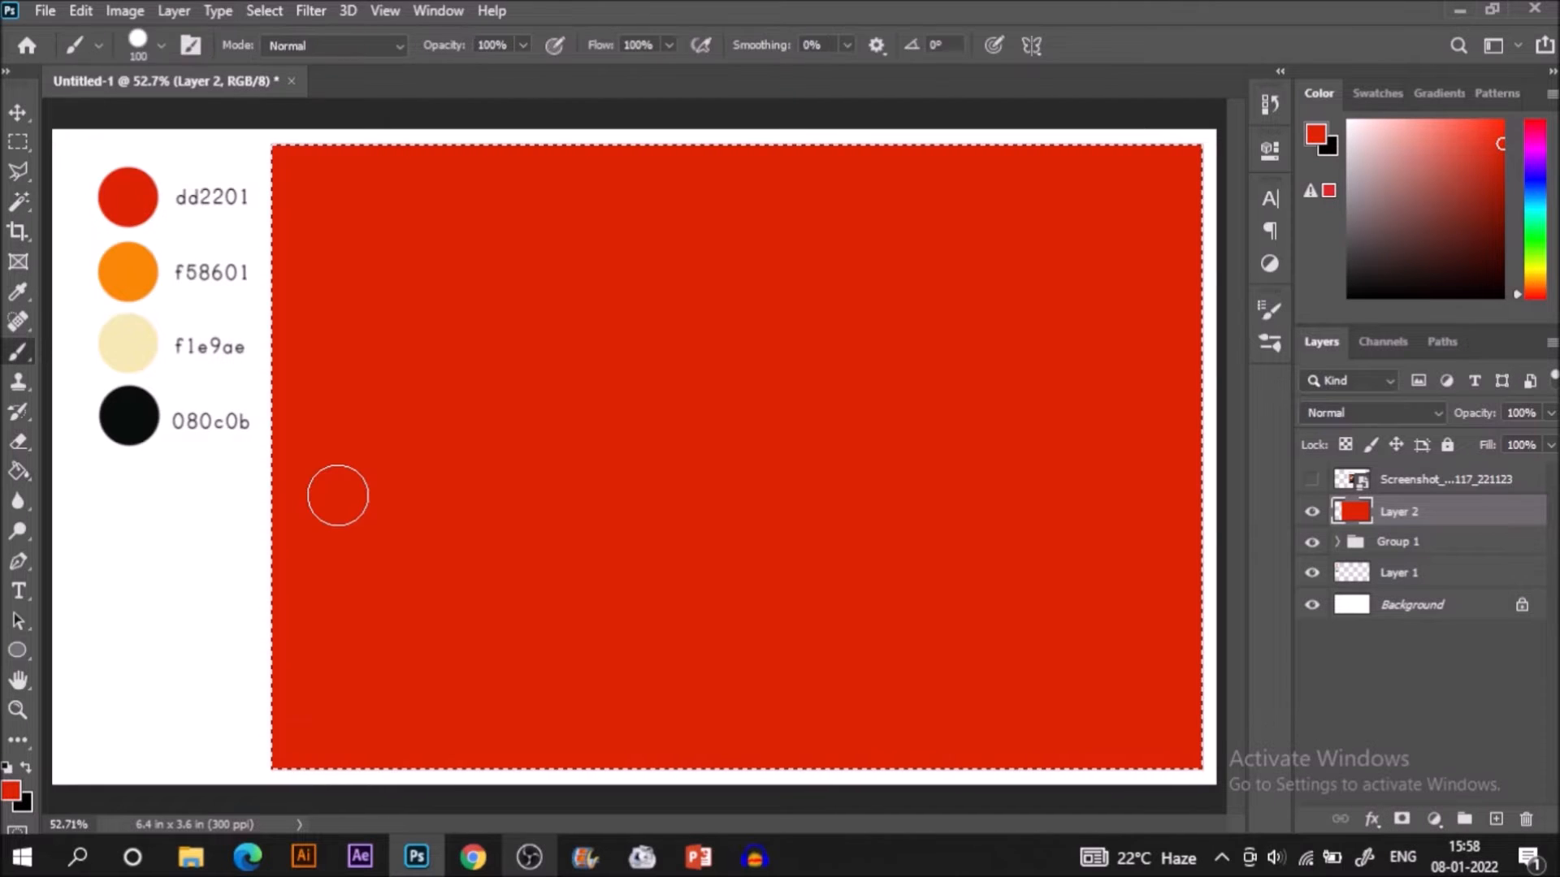
pyautogui.press('i')
pyautogui.click(134, 273)
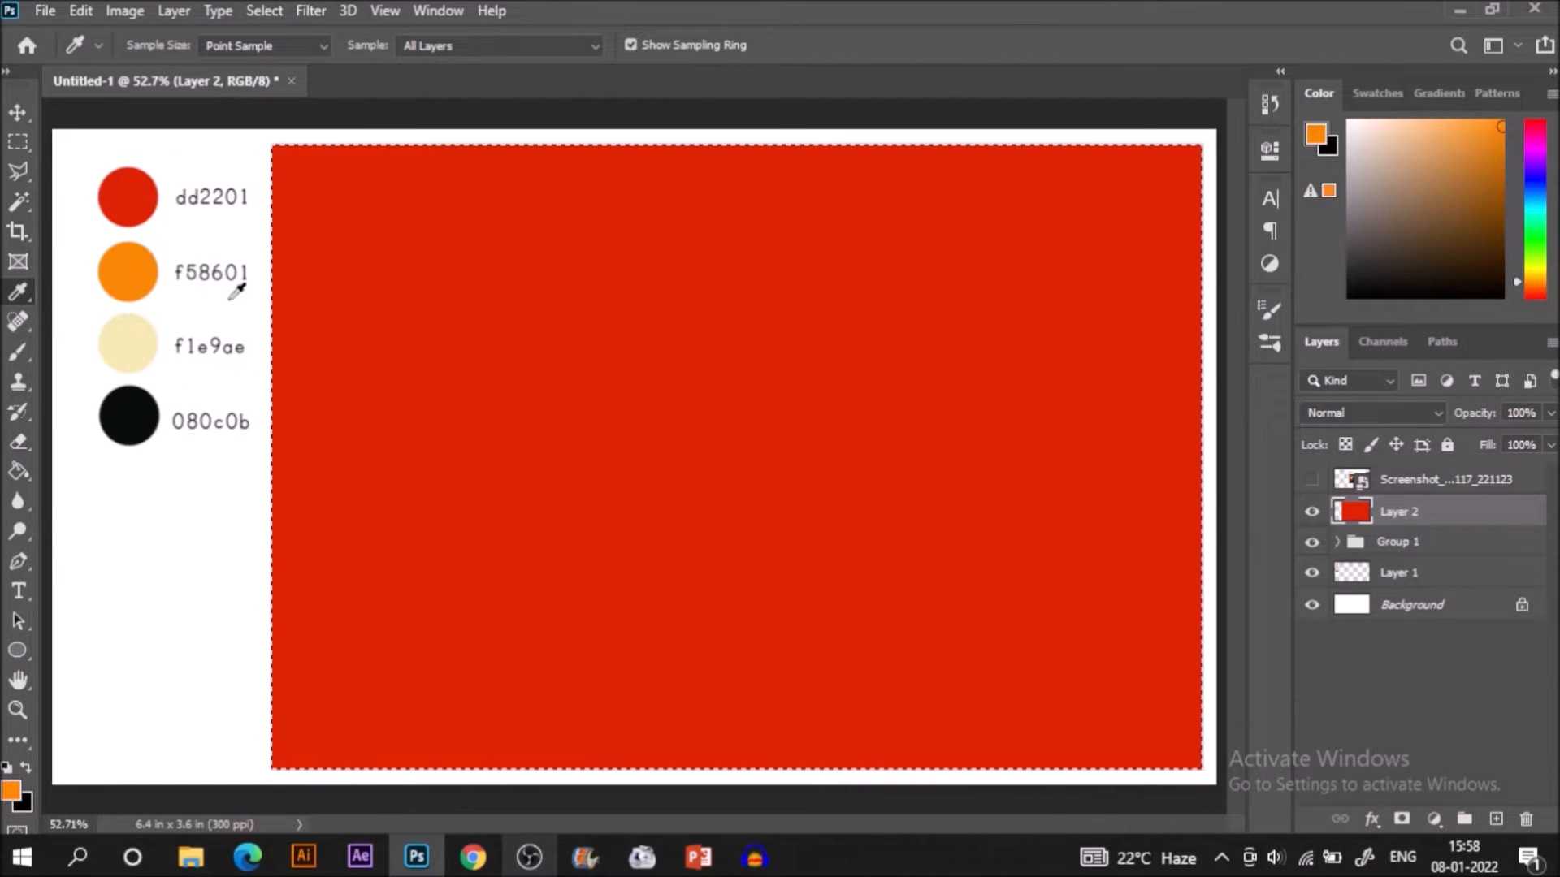
pyautogui.press('b')
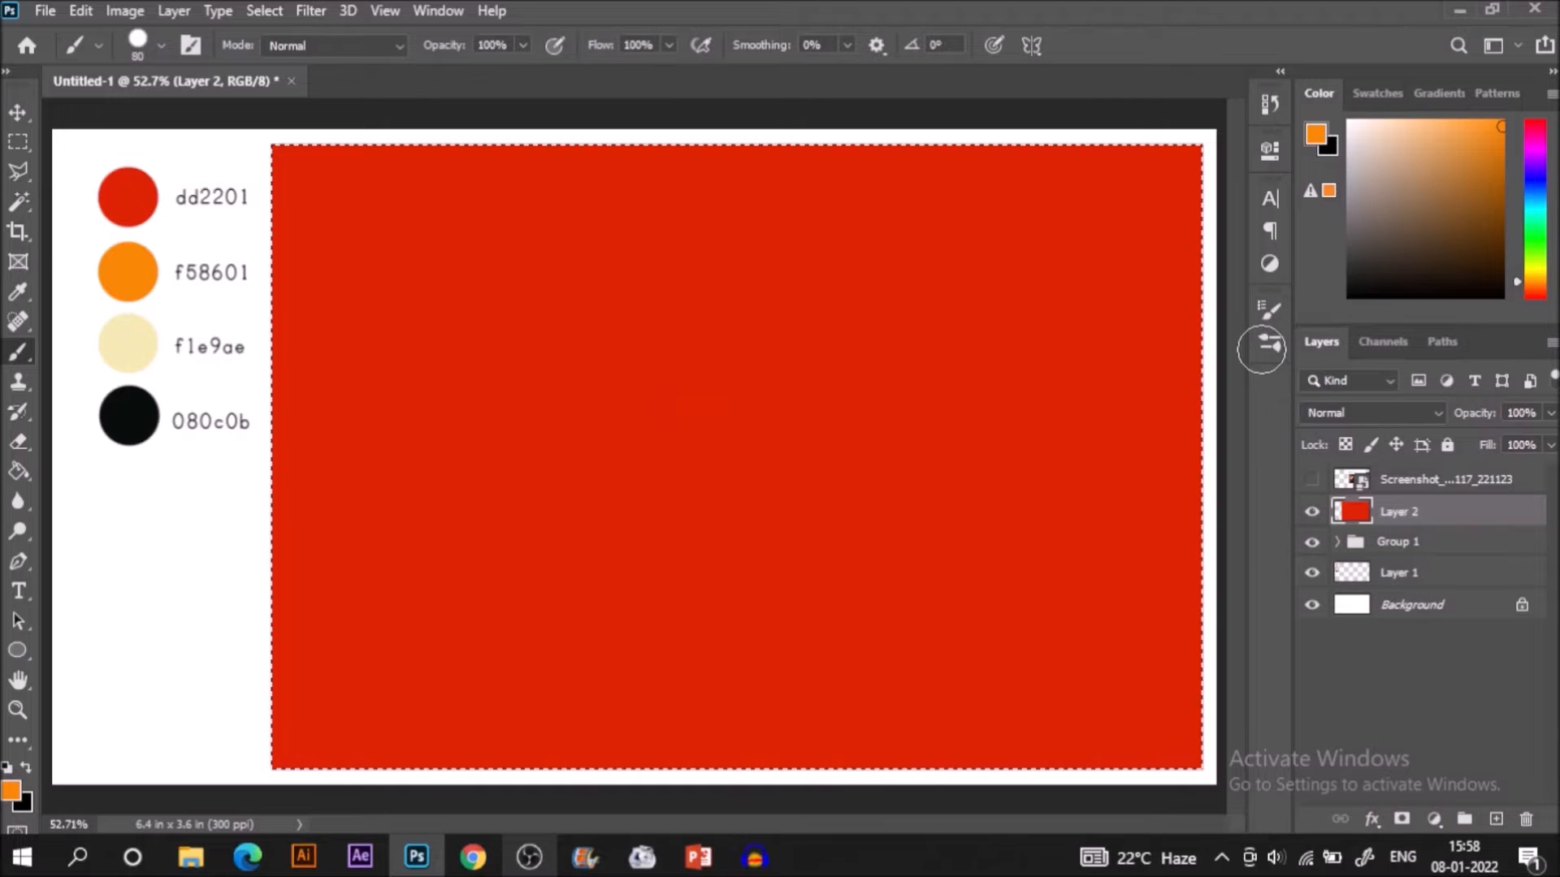
# Choose the Soft Round brush at size 125 and paint wavy horizontal orange bands across the red rectangle.
pyautogui.click(1272, 345)
pyautogui.click(967, 393)
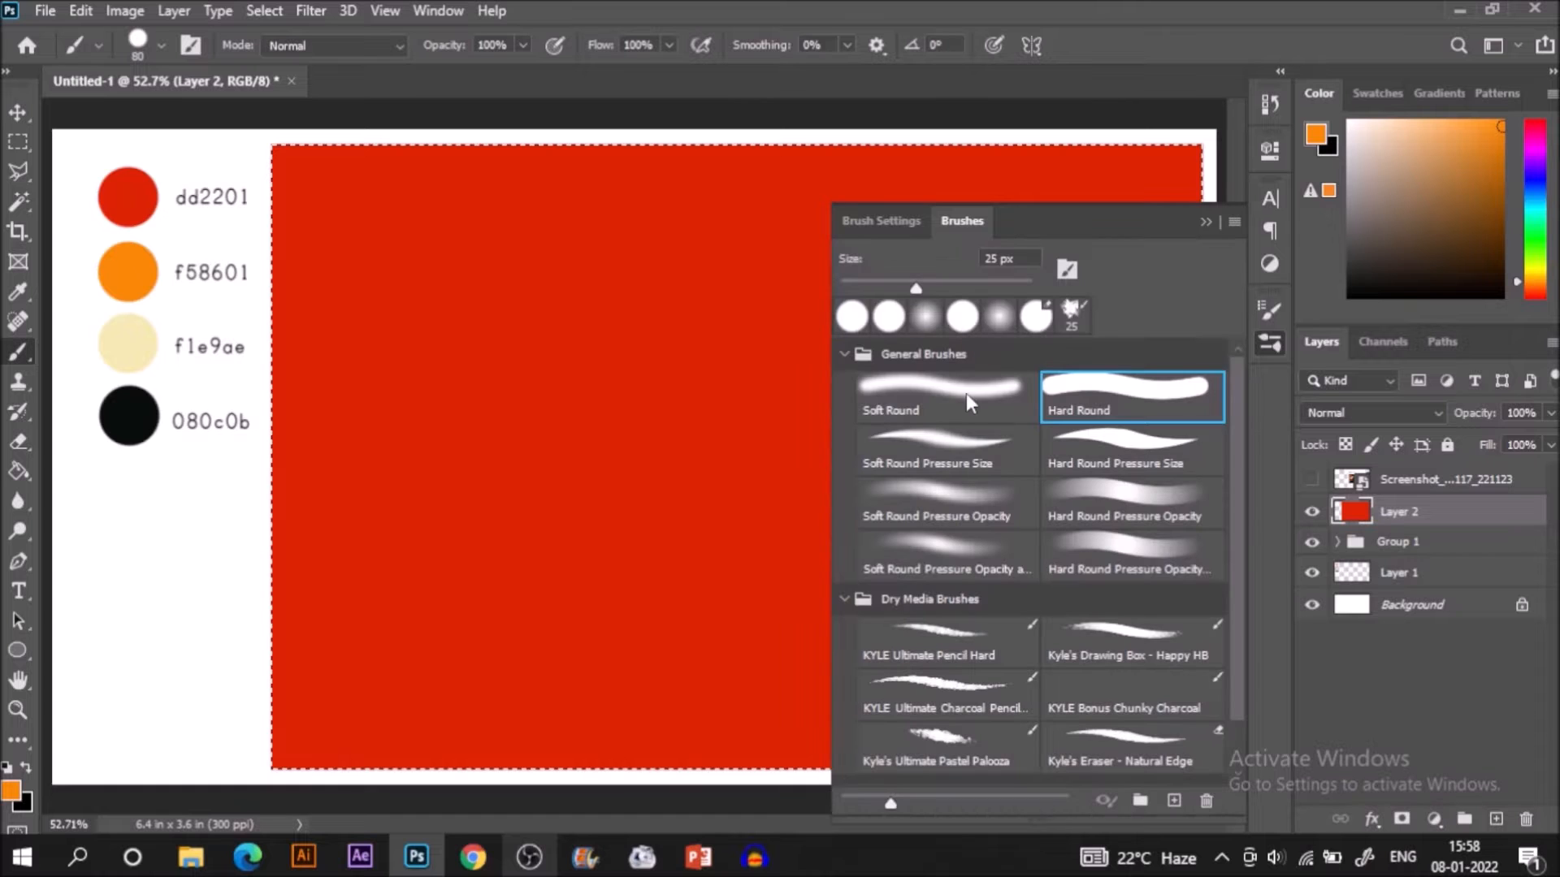
pyautogui.click(1206, 220)
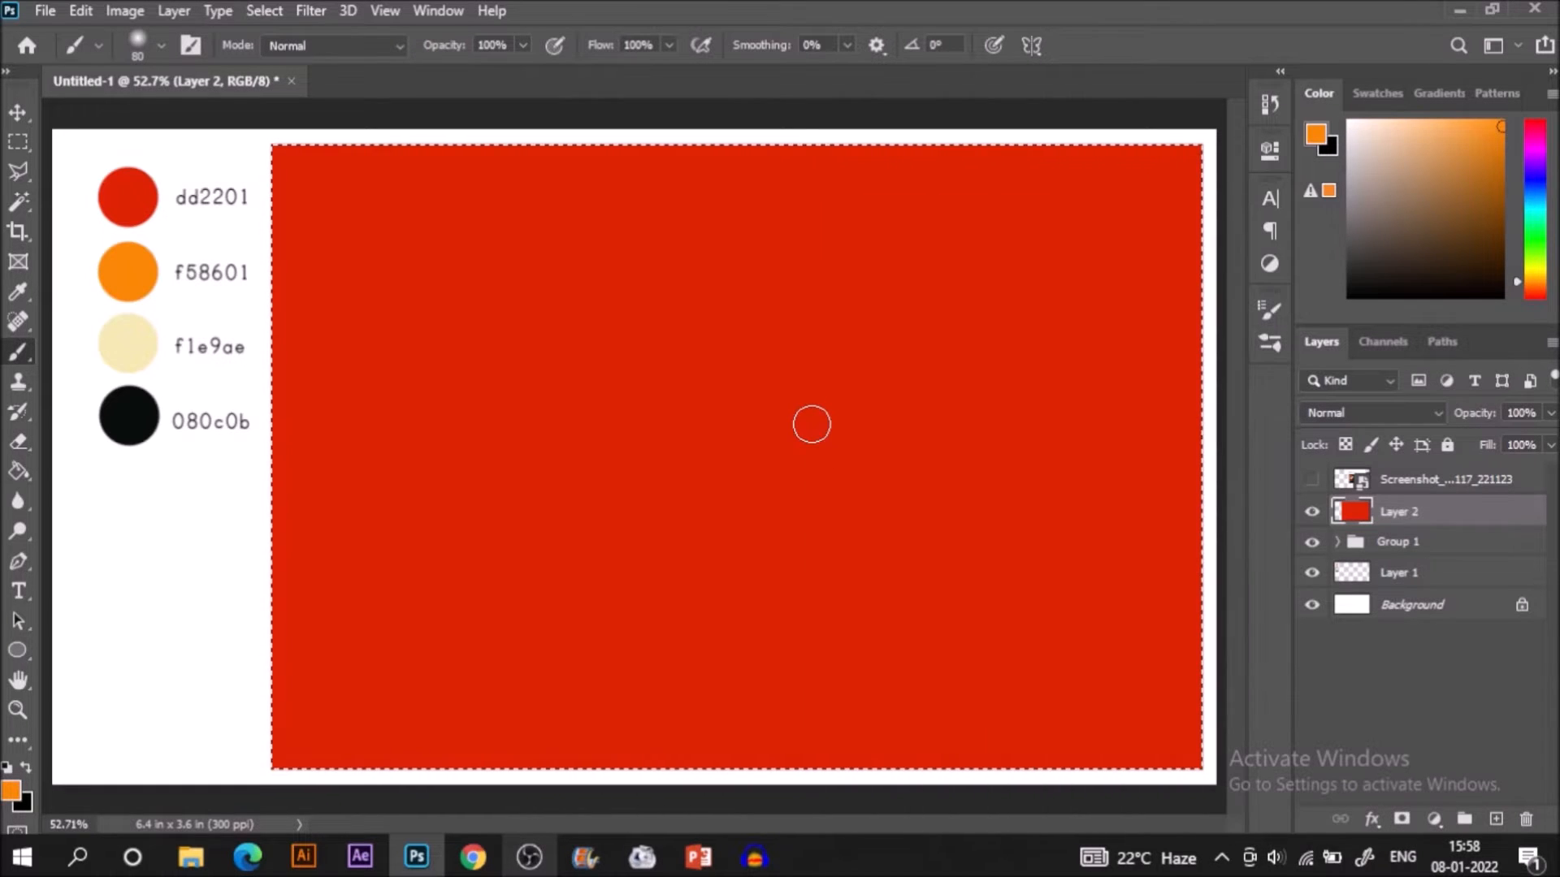
pyautogui.press(']')
pyautogui.press(']')
pyautogui.press(']')
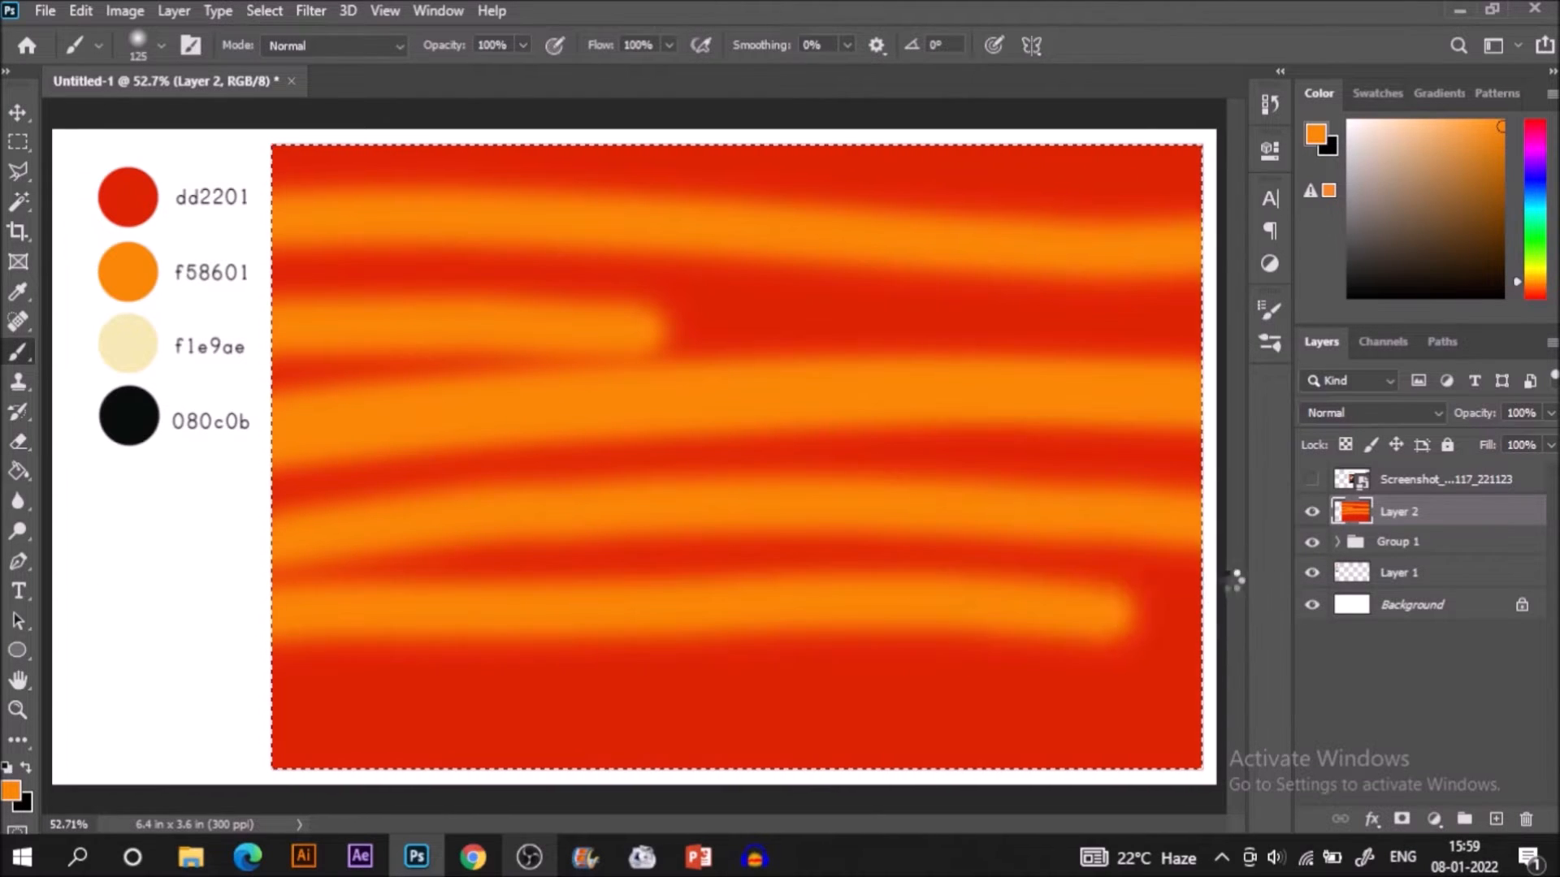
# Sample the blended orange-red at an orange band's edge and paint it along the bands to soften the red gaps.
pyautogui.press('i')
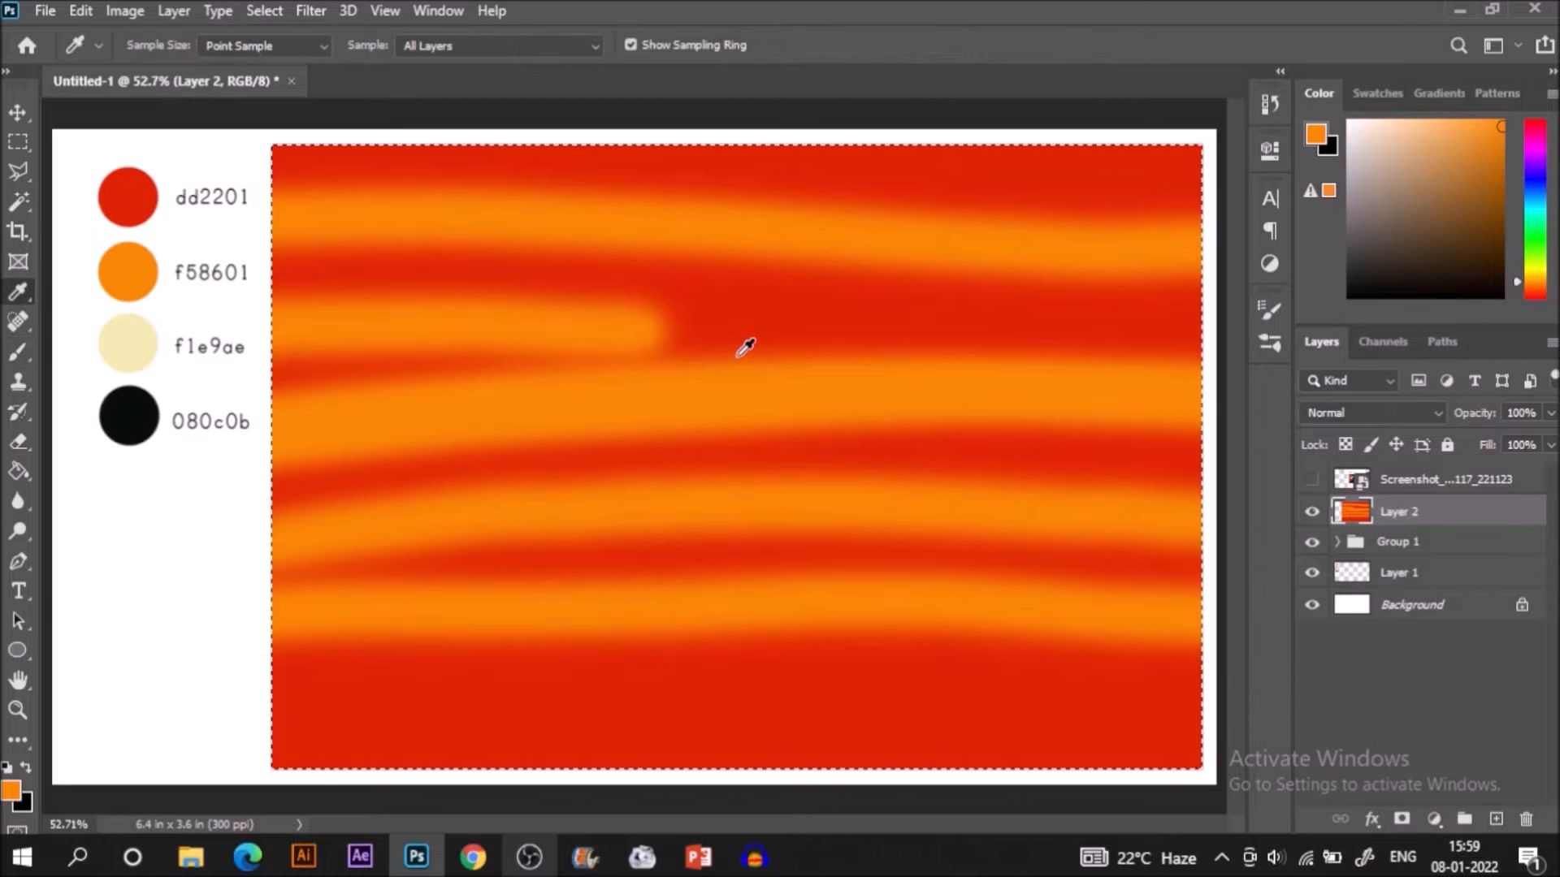
pyautogui.click(745, 348)
pyautogui.press('b')
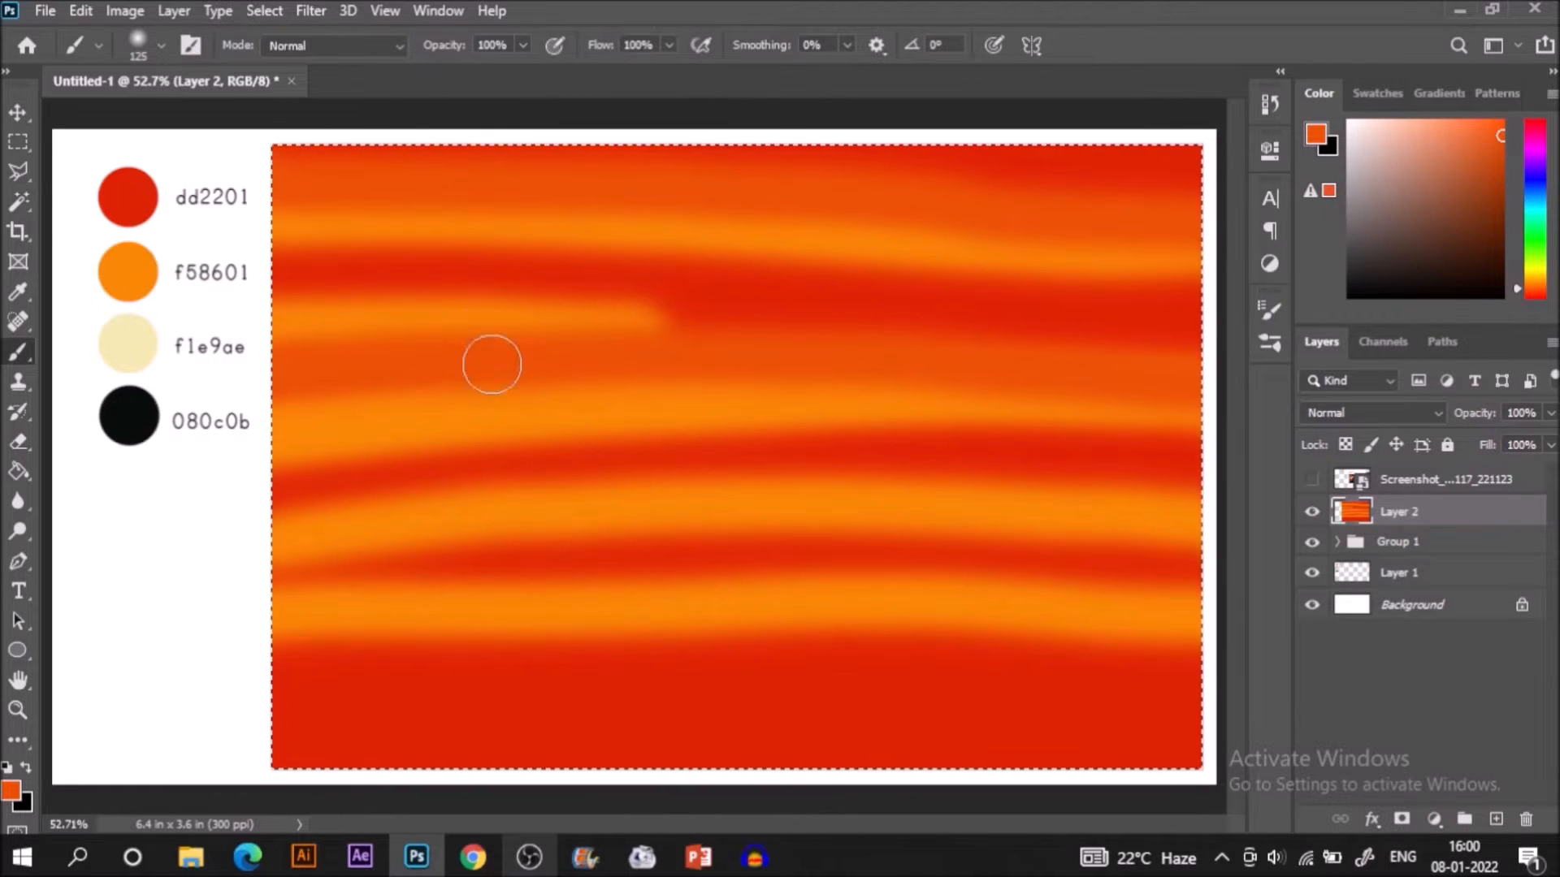
pyautogui.moveTo(251, 296)
pyautogui.mouseDown()
pyautogui.moveTo(416, 283)
pyautogui.moveTo(613, 296)
pyautogui.moveTo(1319, 386)
pyautogui.mouseUp()
pyautogui.moveTo(369, 420); pyautogui.dragTo(261, 466)
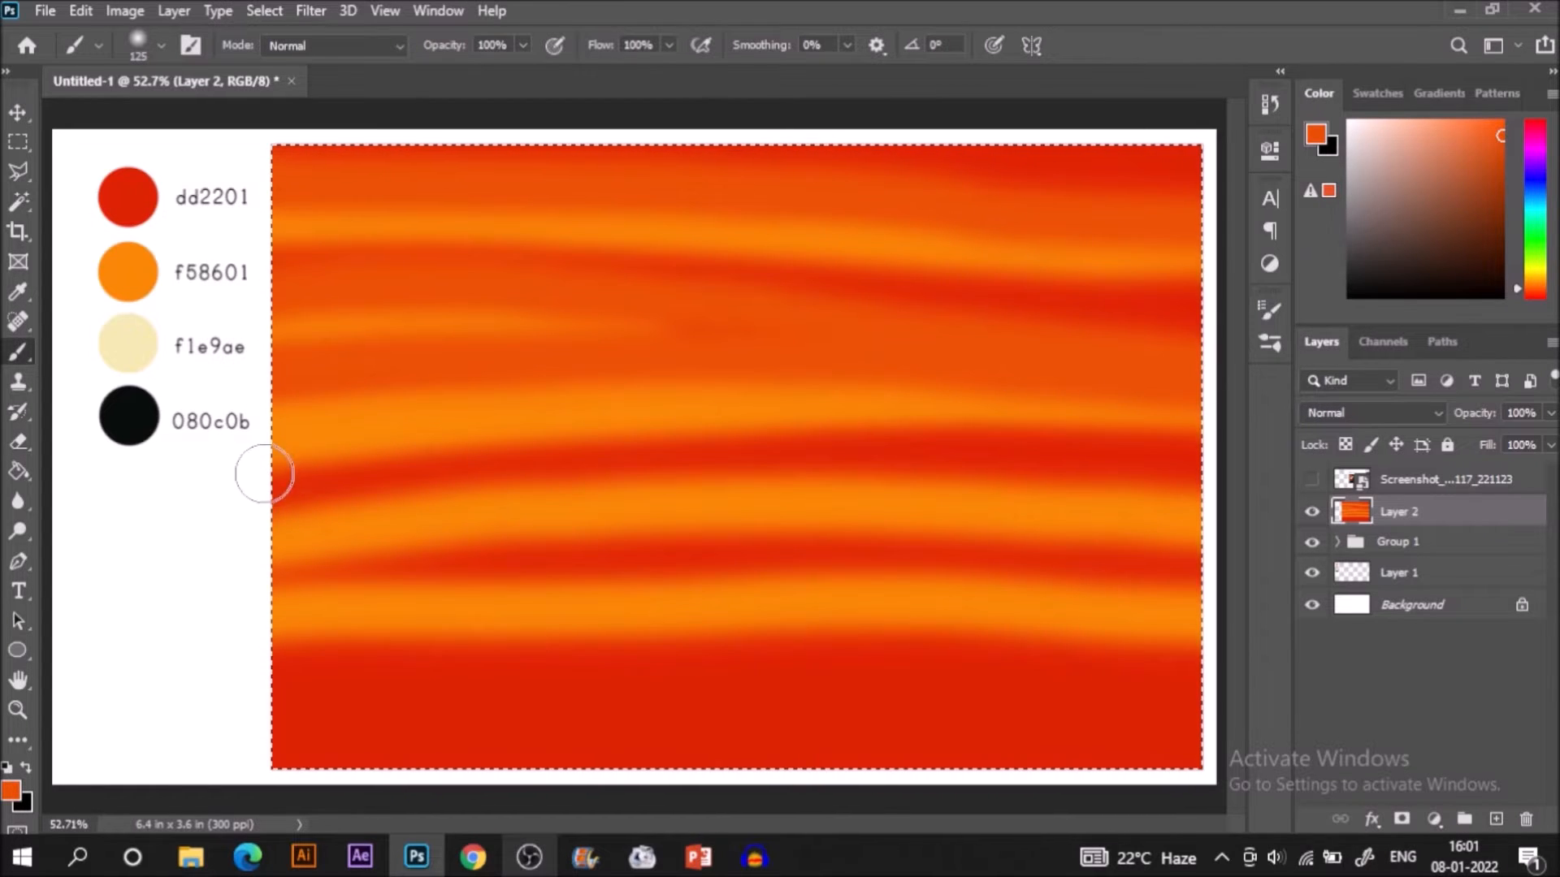
pyautogui.moveTo(845, 411); pyautogui.dragTo(1166, 453)
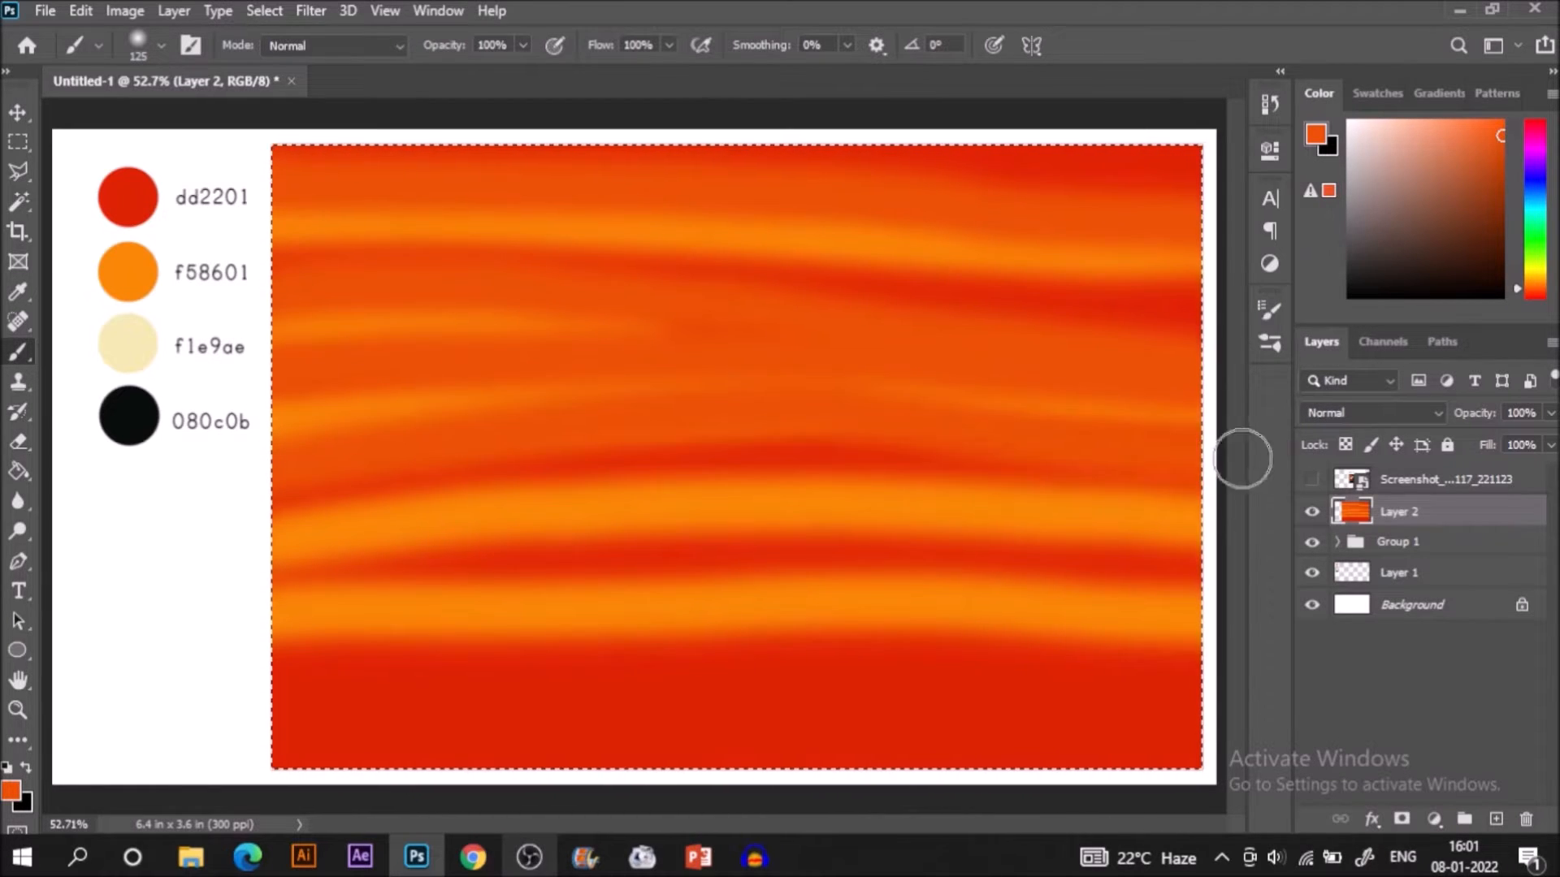
pyautogui.moveTo(270, 536)
pyautogui.mouseDown()
pyautogui.moveTo(969, 455)
pyautogui.moveTo(1299, 498)
pyautogui.mouseUp()
pyautogui.moveTo(253, 592)
pyautogui.mouseDown()
pyautogui.moveTo(757, 556)
pyautogui.moveTo(1294, 573)
pyautogui.moveTo(1401, 541)
pyautogui.mouseUp()
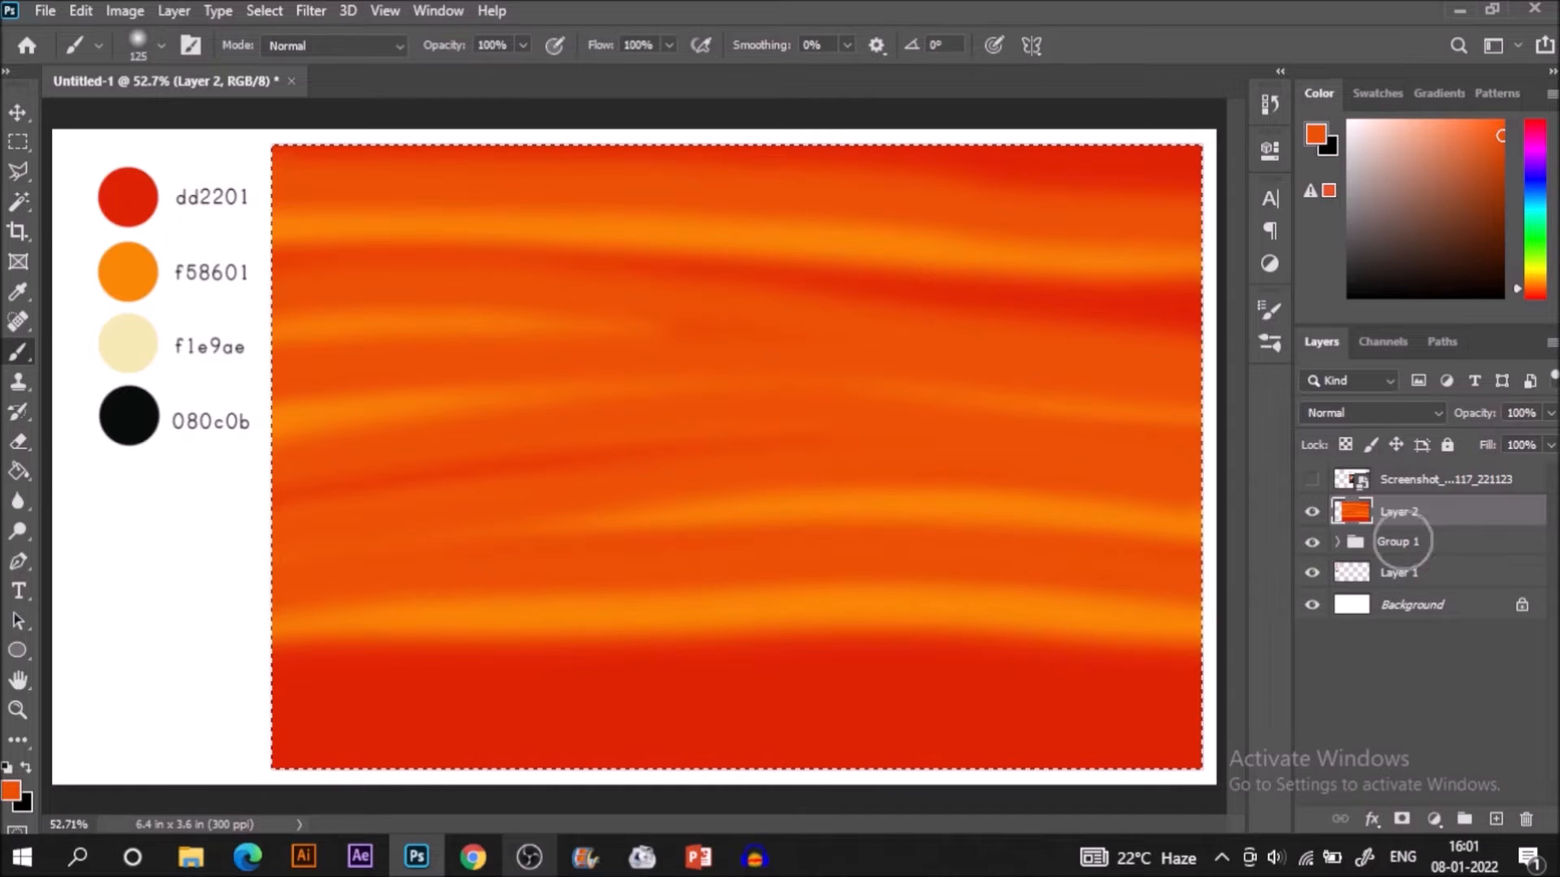
# Sample a mid orange beside the upper red streak and brush over the thin red streak in the middle.
pyautogui.press('i')
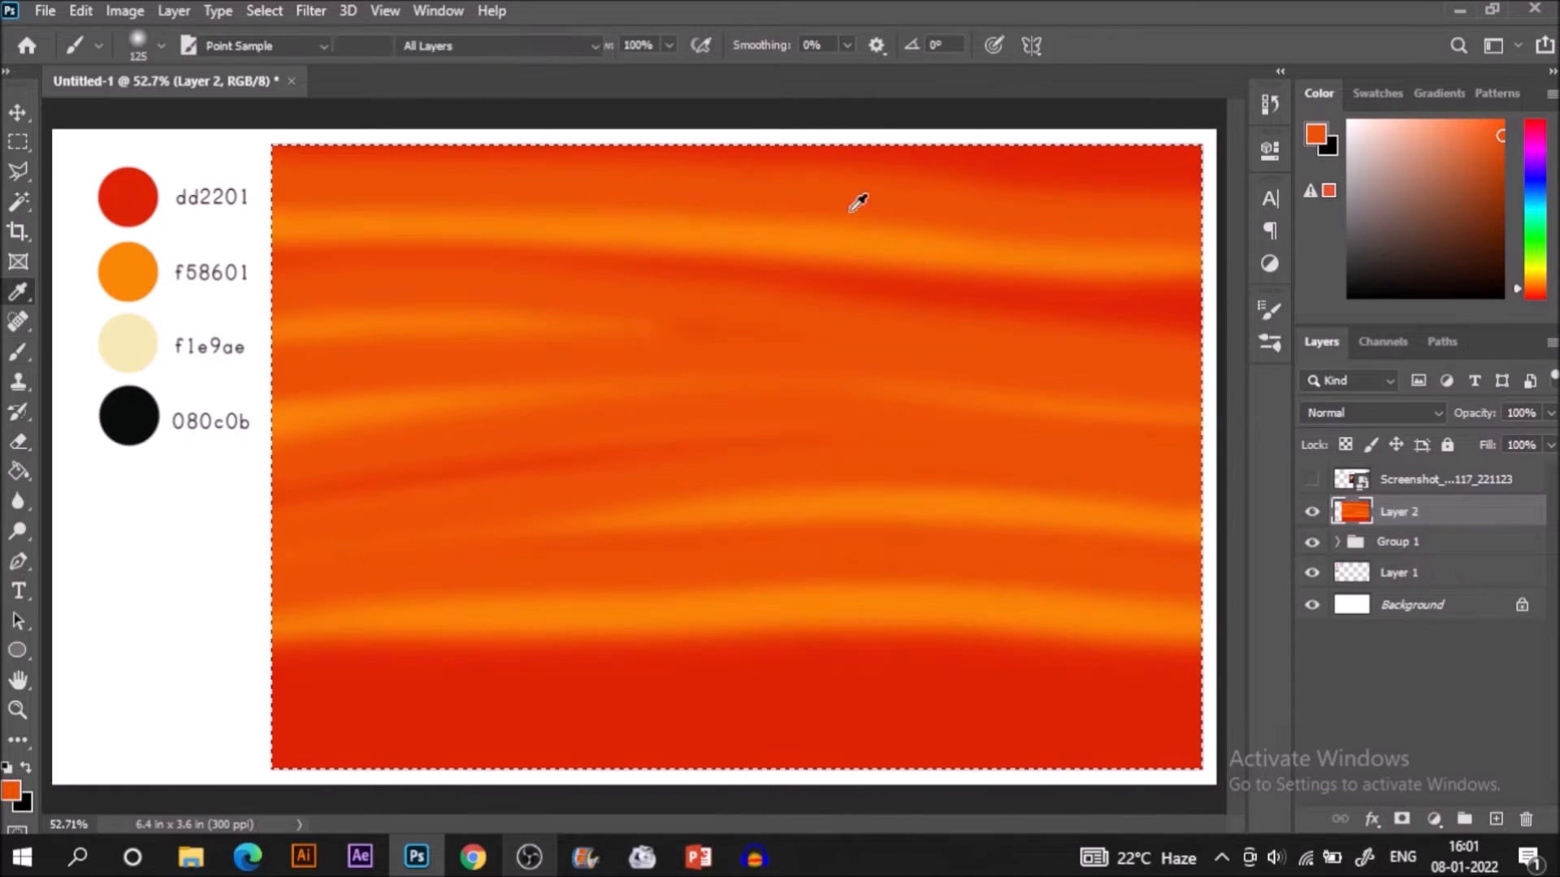
pyautogui.click(927, 262)
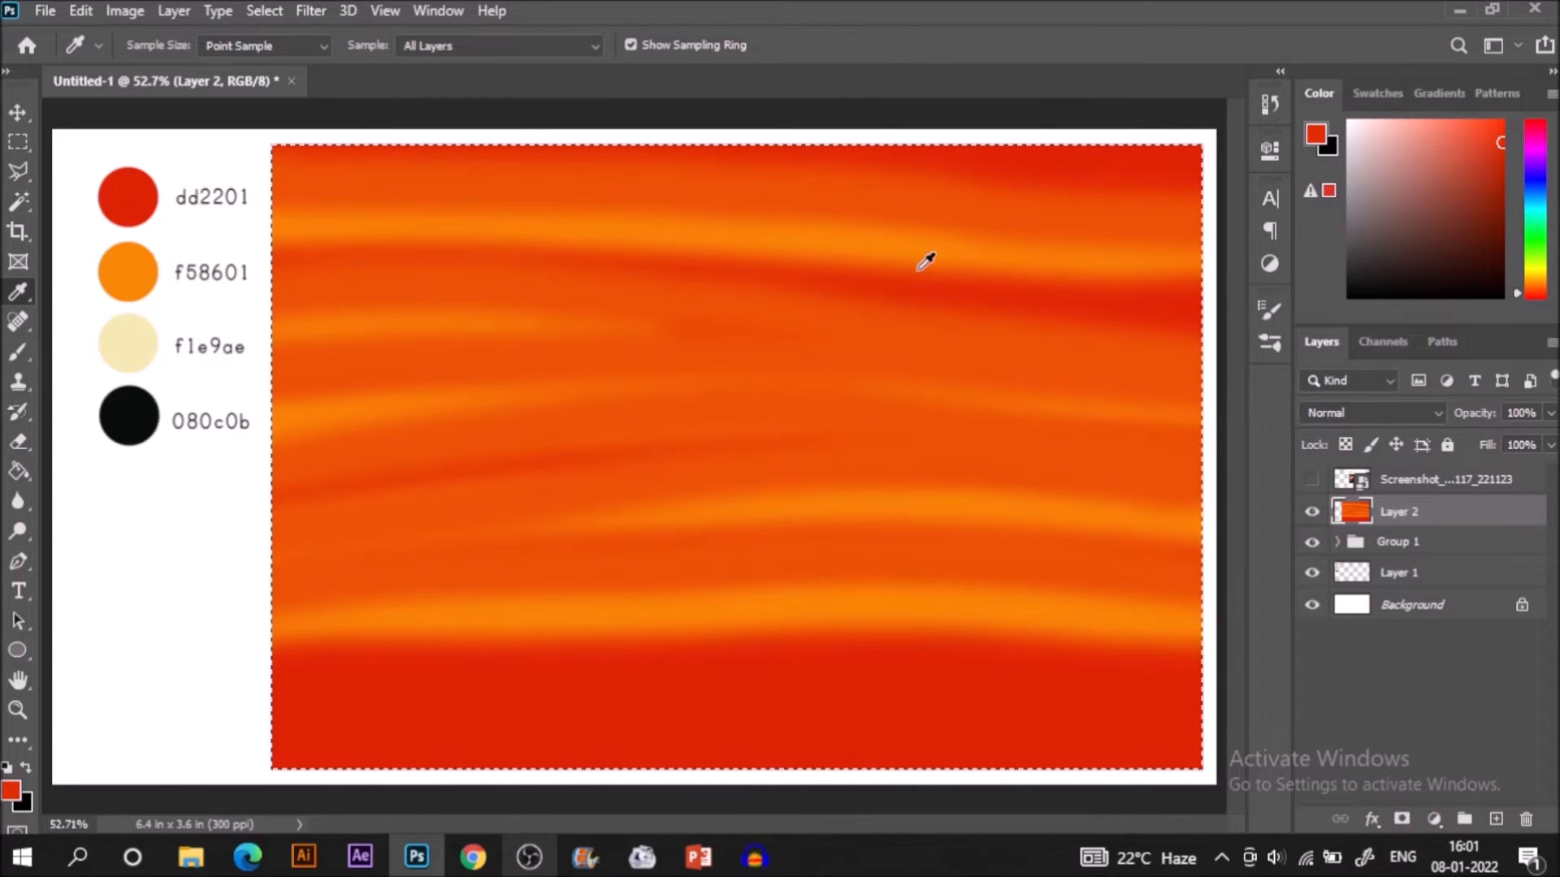
pyautogui.click(926, 261)
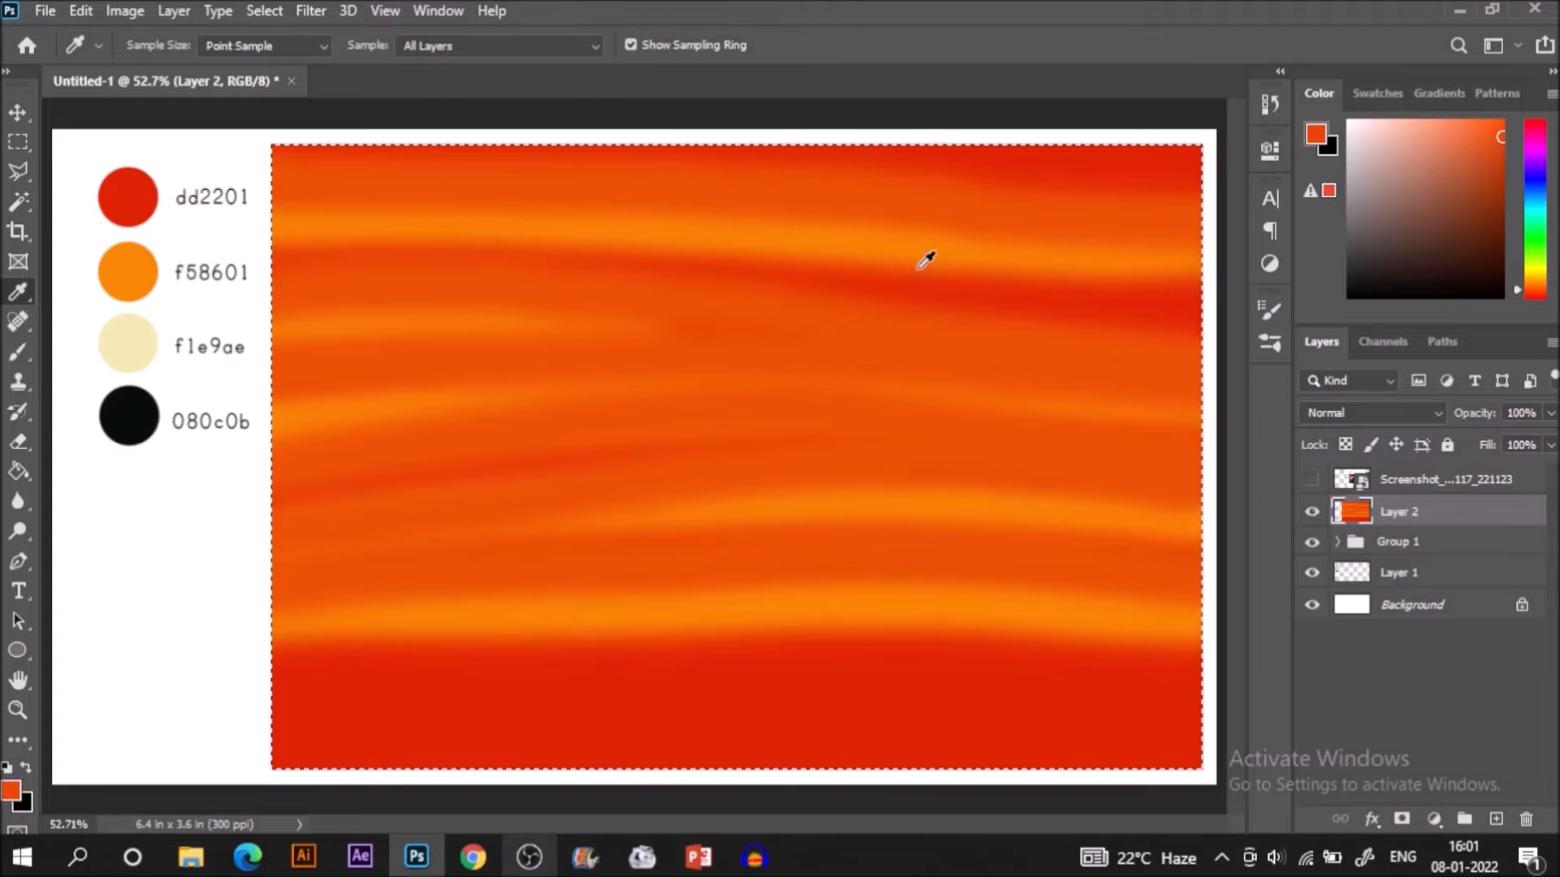
pyautogui.press('b')
pyautogui.press('i')
pyautogui.click(824, 261)
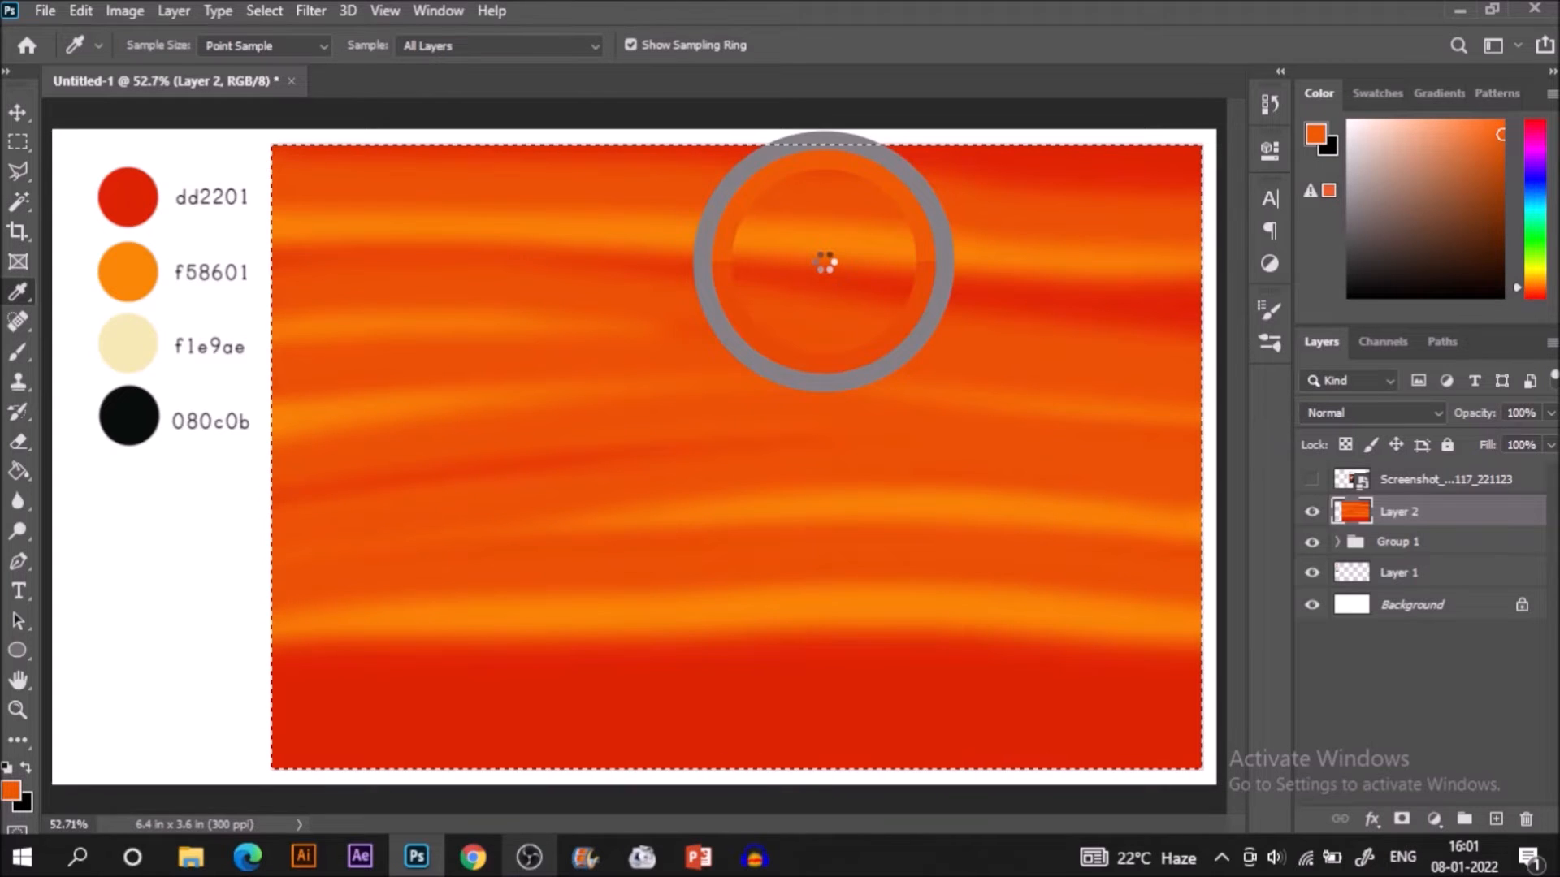
pyautogui.press('b')
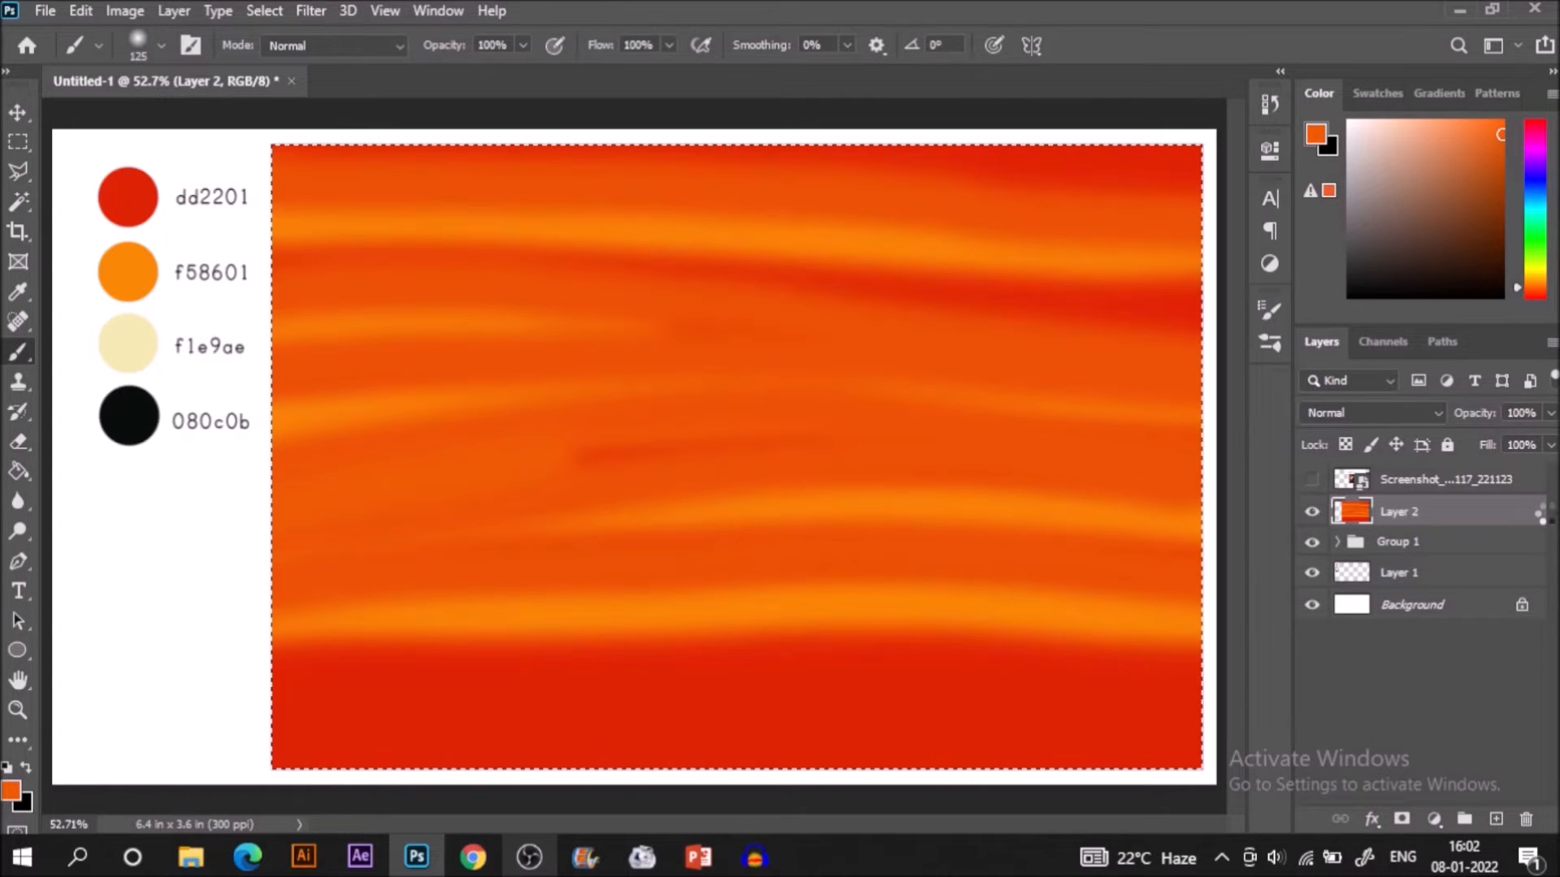
# Sample a darker red-orange and paint wavy bands through the middle and upper-middle of the rectangle.
pyautogui.keyDown('alt'); pyautogui.click(1122, 347); pyautogui.keyUp('alt')
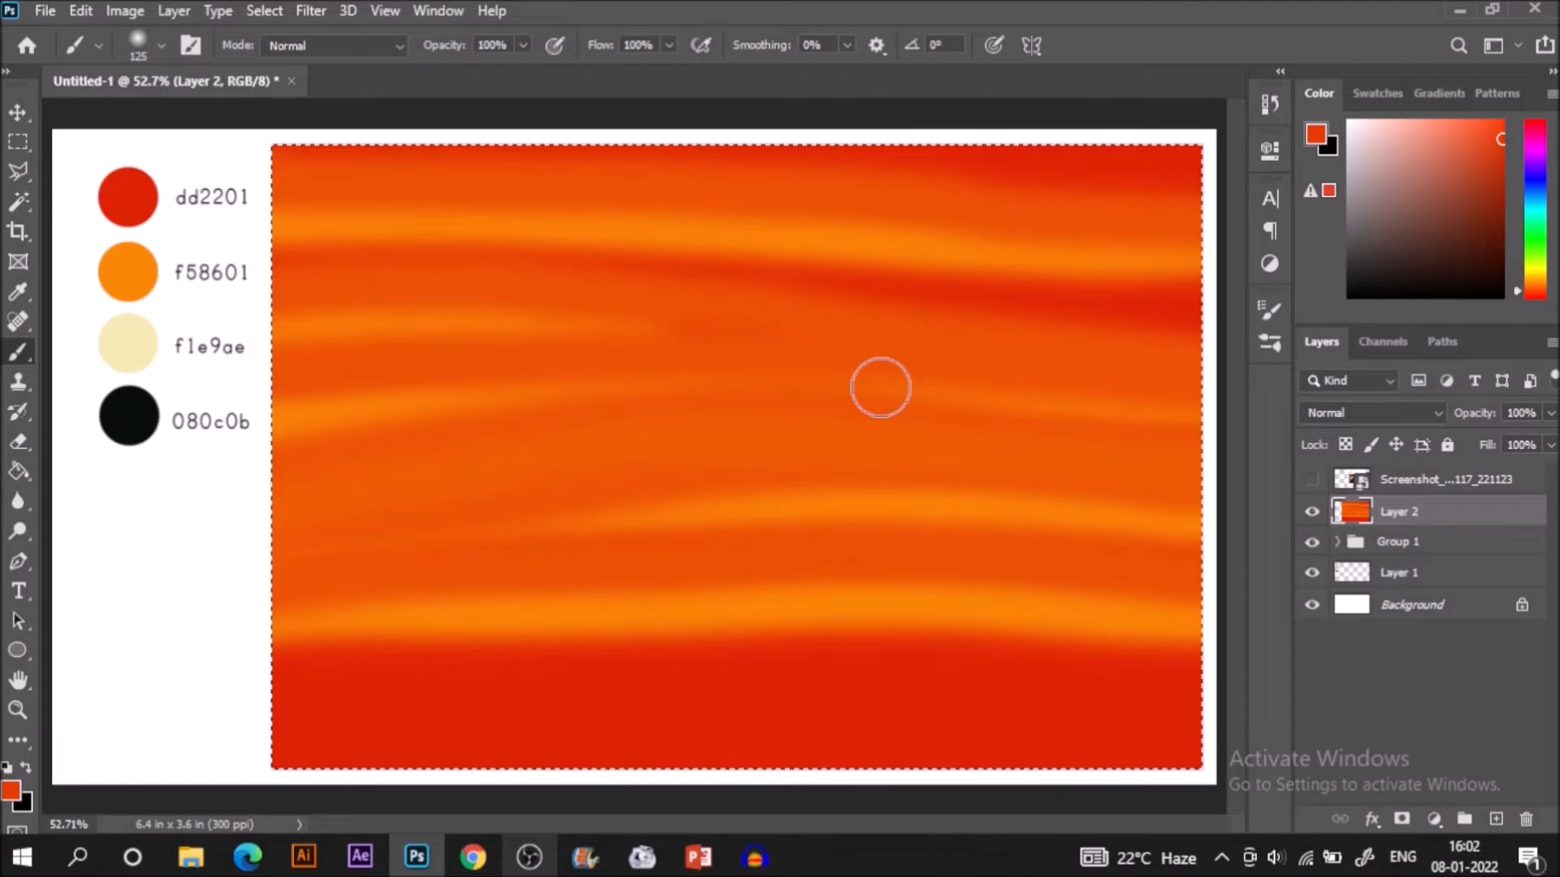
pyautogui.moveTo(1209, 491); pyautogui.dragTo(95, 552)
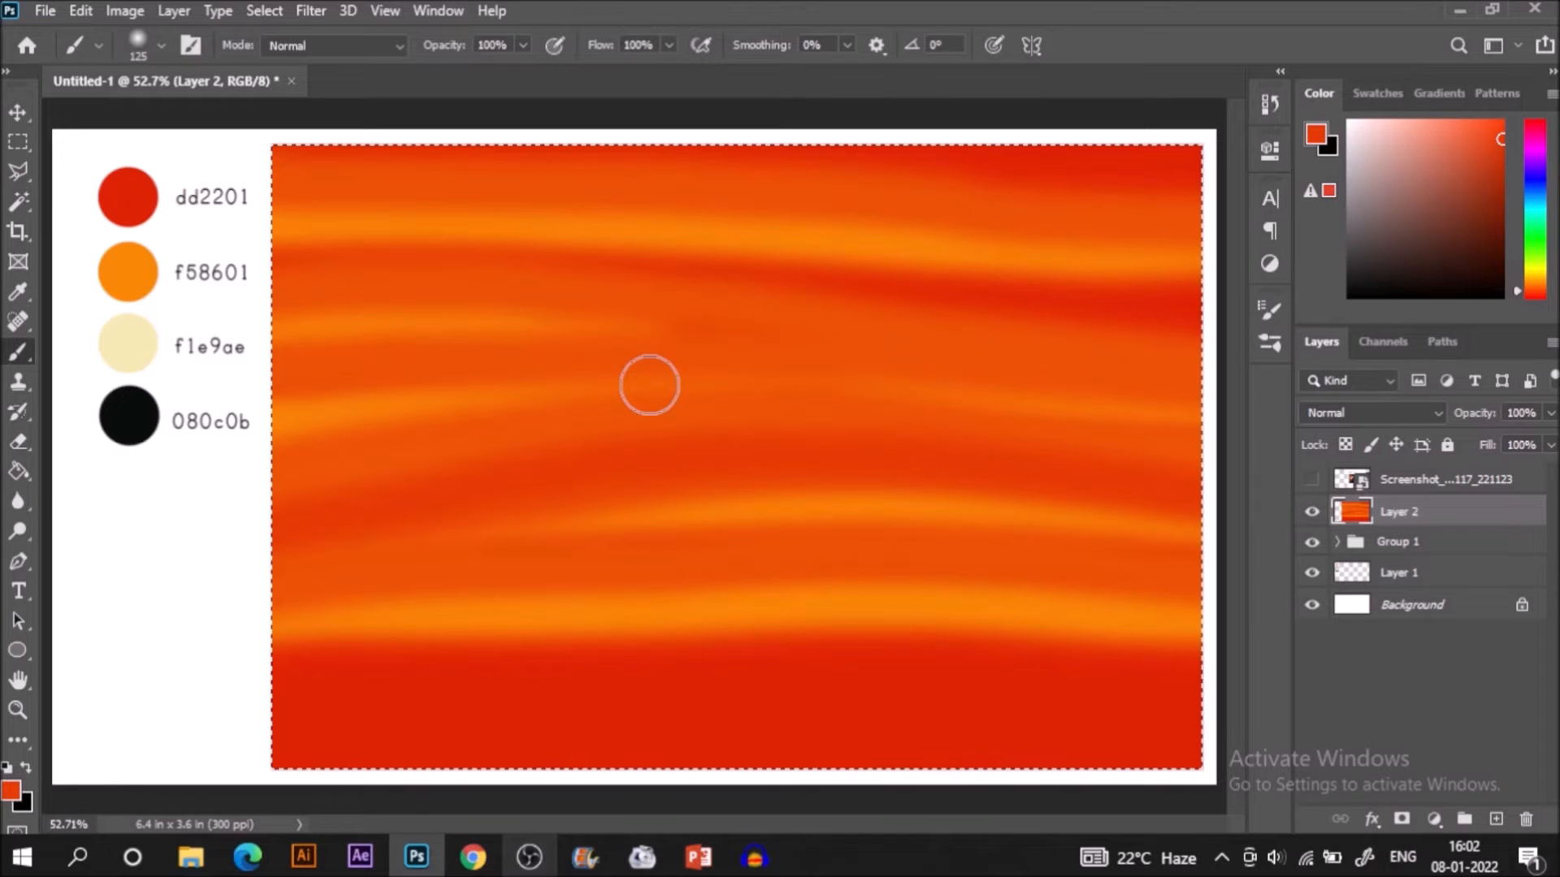
pyautogui.moveTo(649, 386); pyautogui.dragTo(1180, 369)
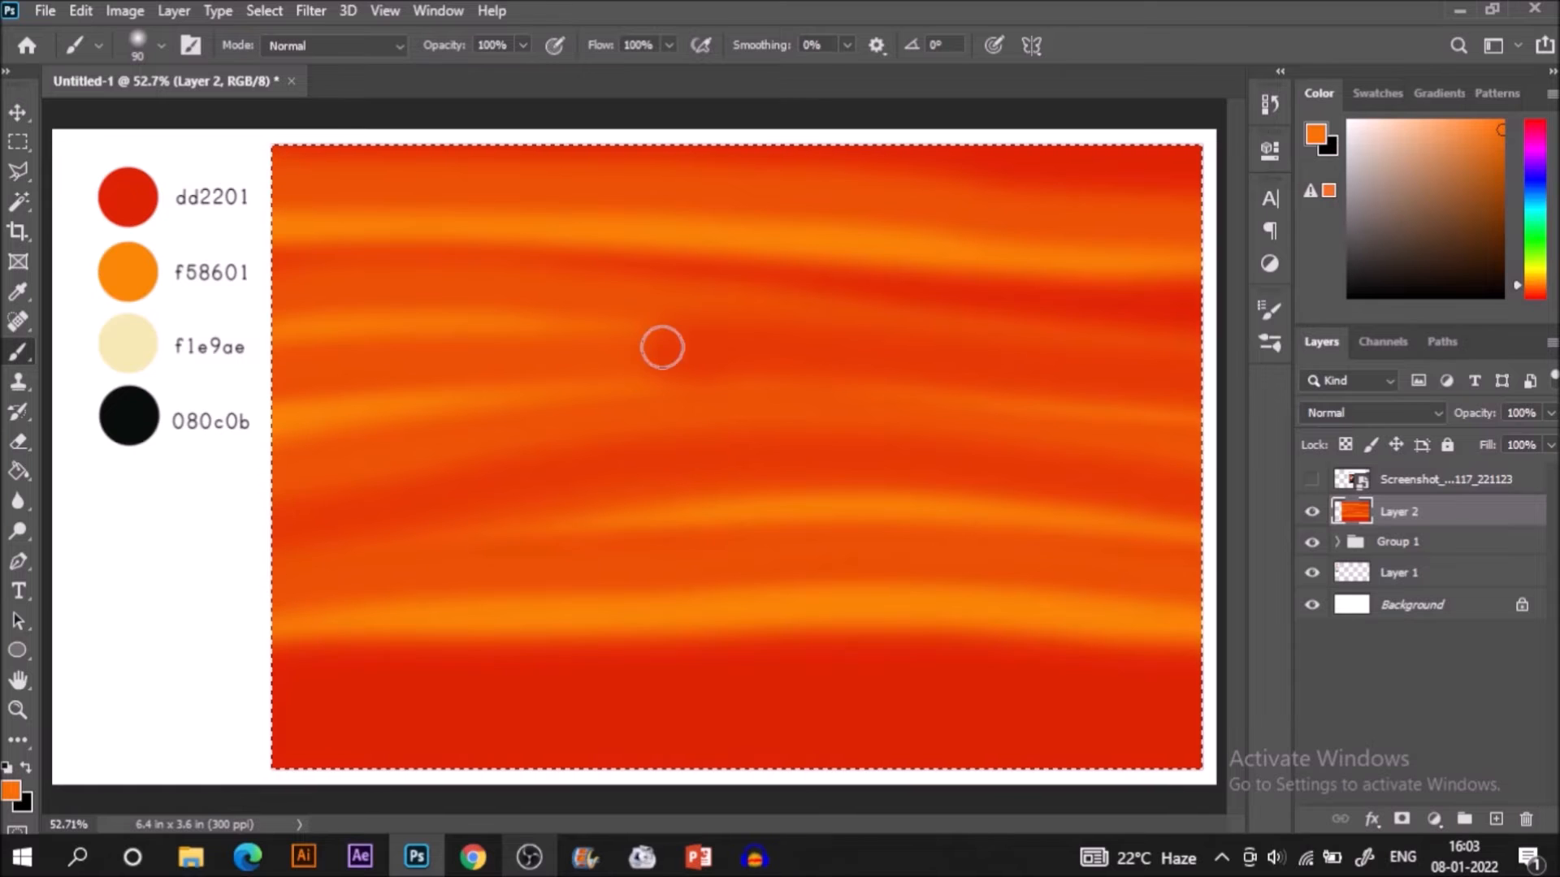
# Paint a lighter orange band across the rectangle's upper-middle with the soft brush at size 90, resampling orange for its left part.
pyautogui.hotkey('ctrl', 'z')
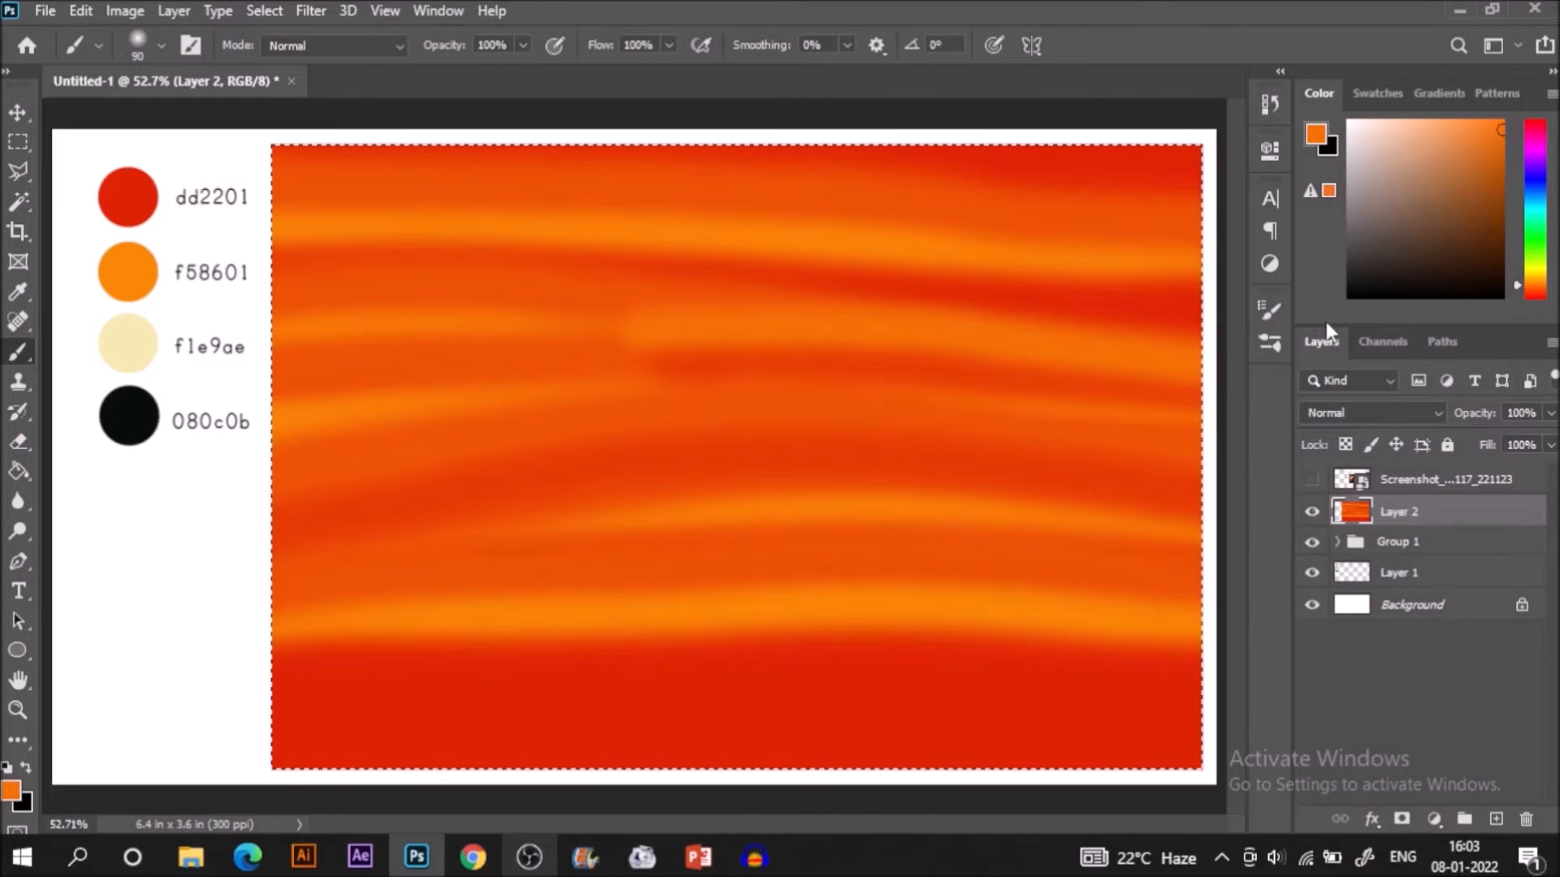
pyautogui.press('i')
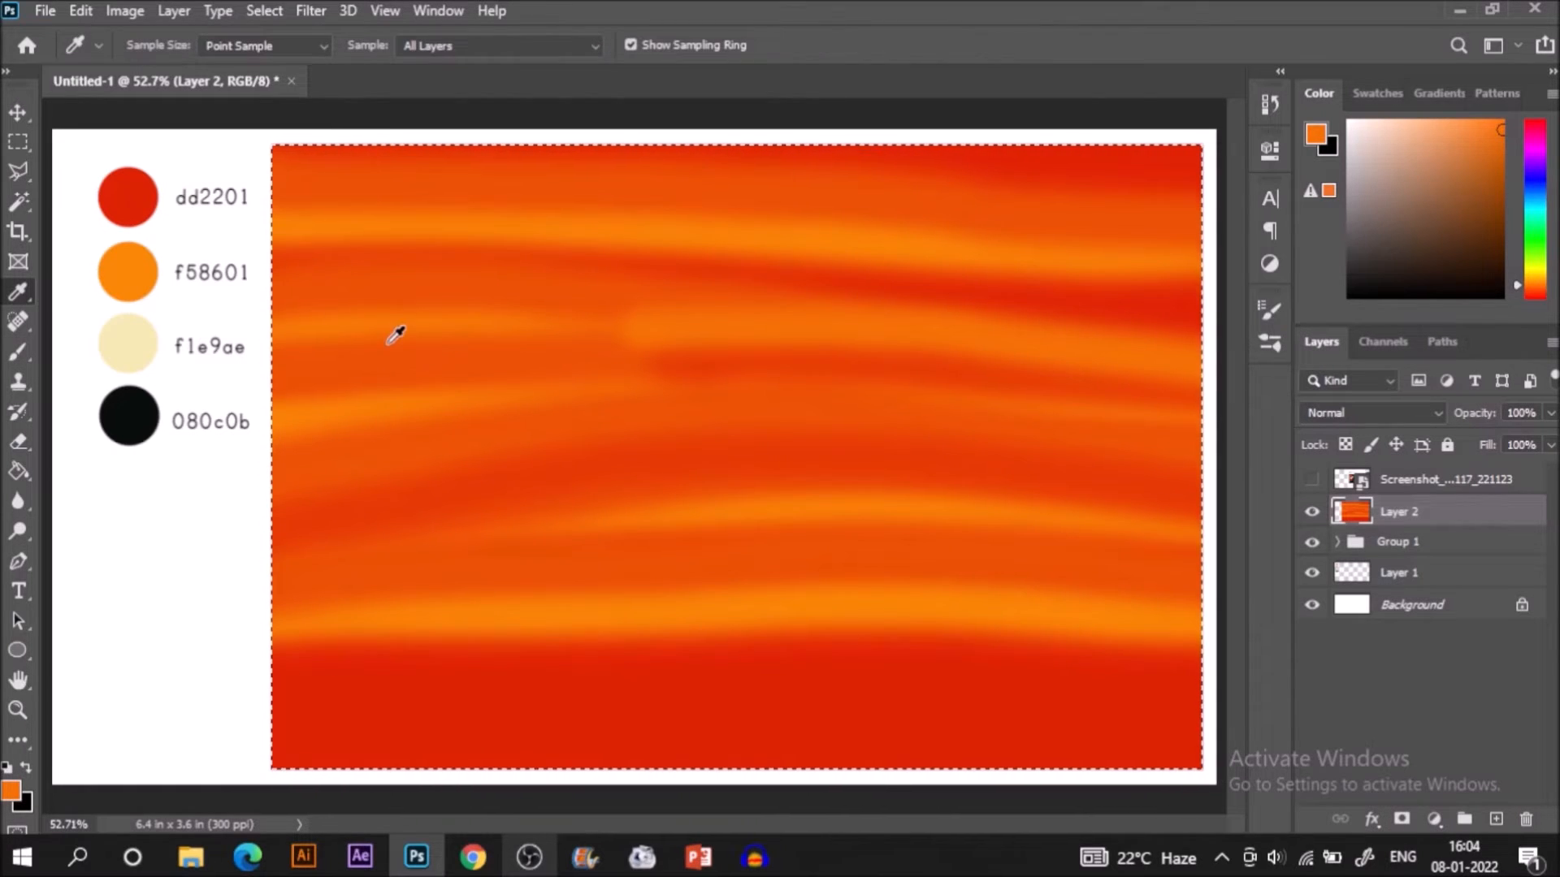
pyautogui.press('b')
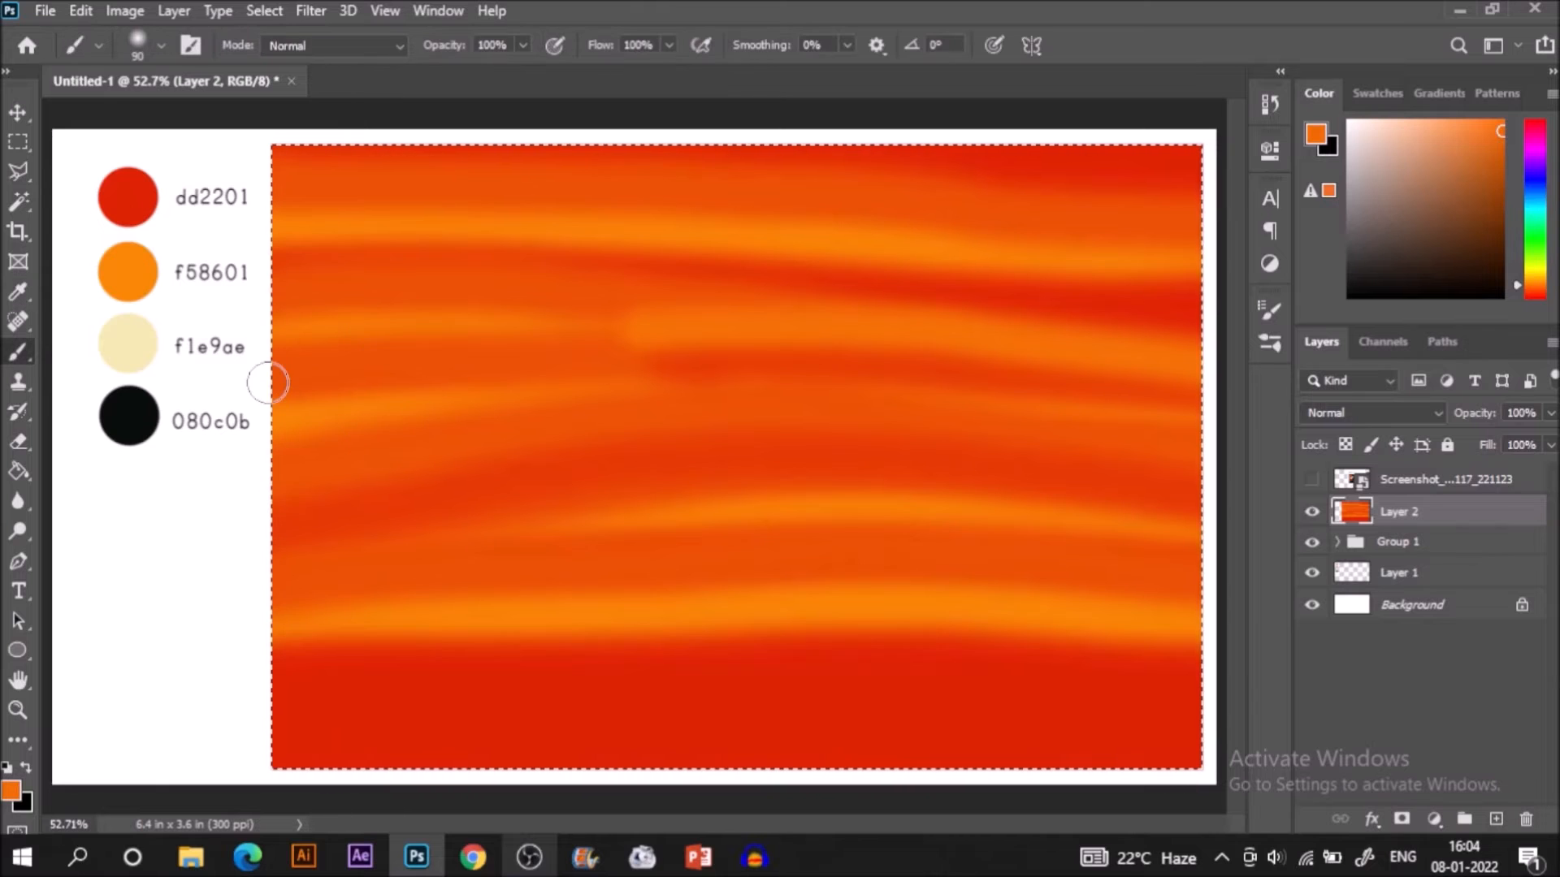
pyautogui.moveTo(256, 347); pyautogui.dragTo(658, 310)
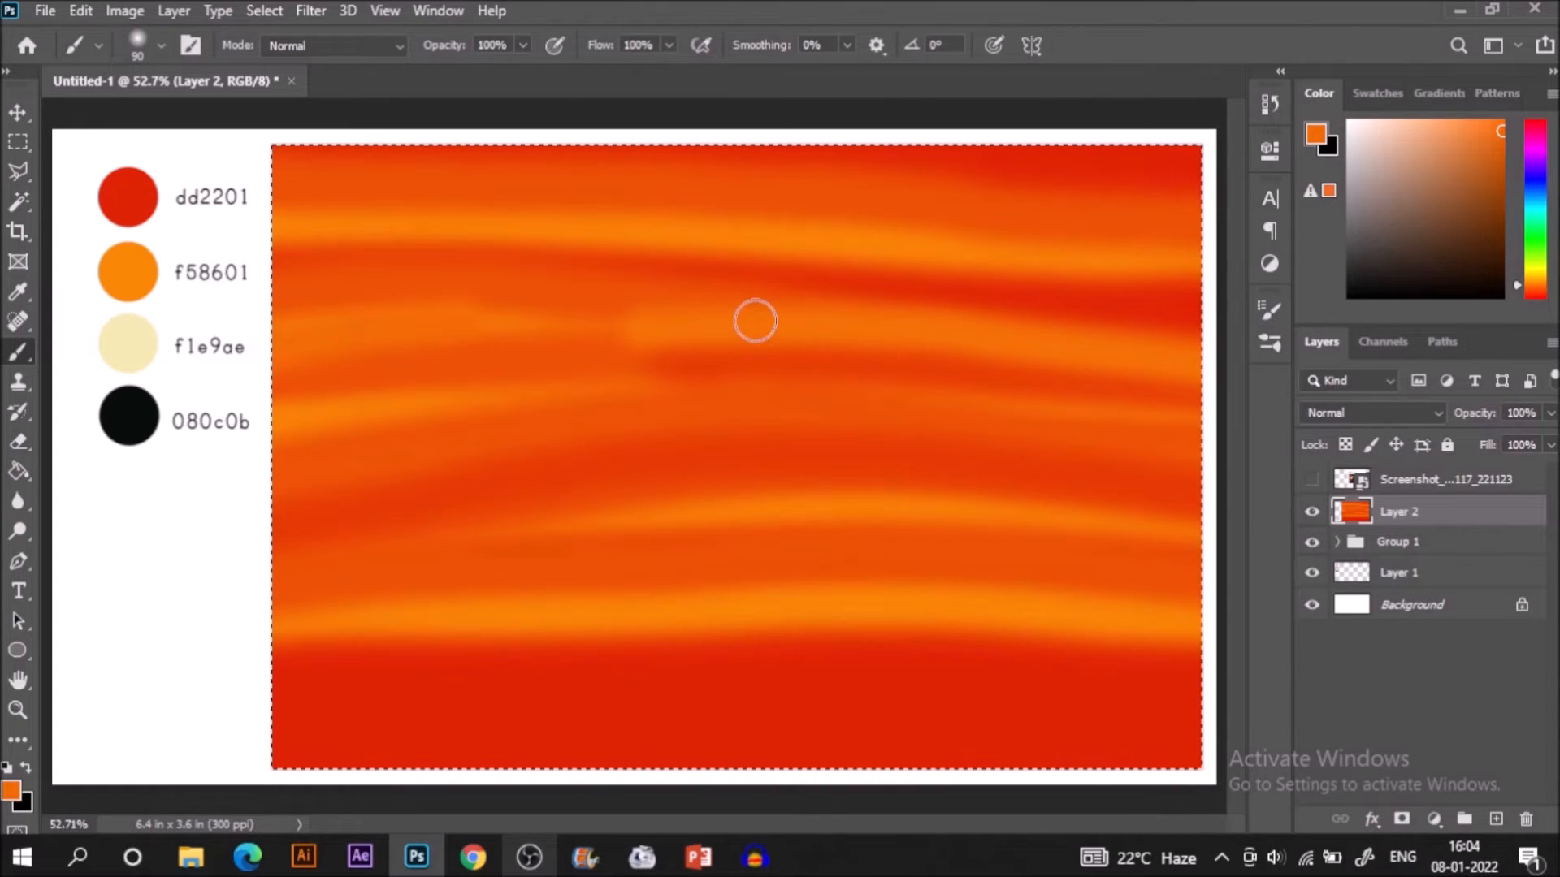
# Sample orange from the lowest band and paint full-width strokes along it to widen and even it out.
pyautogui.press('i')
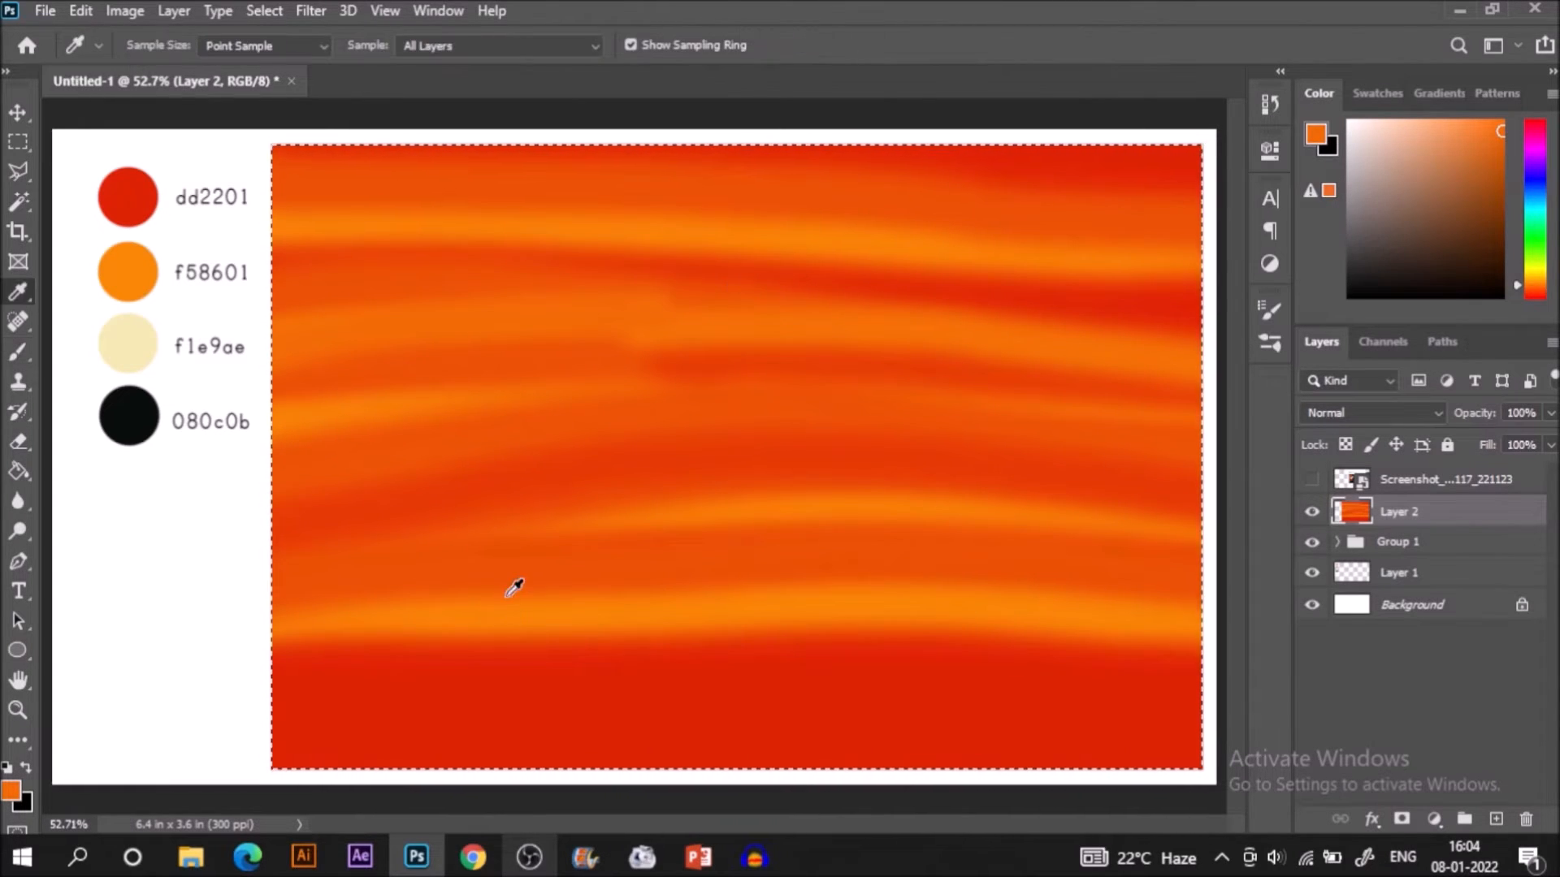
pyautogui.click(529, 630)
pyautogui.press('b')
pyautogui.moveTo(260, 630)
pyautogui.mouseDown()
pyautogui.moveTo(630, 613)
pyautogui.moveTo(1177, 620)
pyautogui.moveTo(1224, 638)
pyautogui.mouseUp()
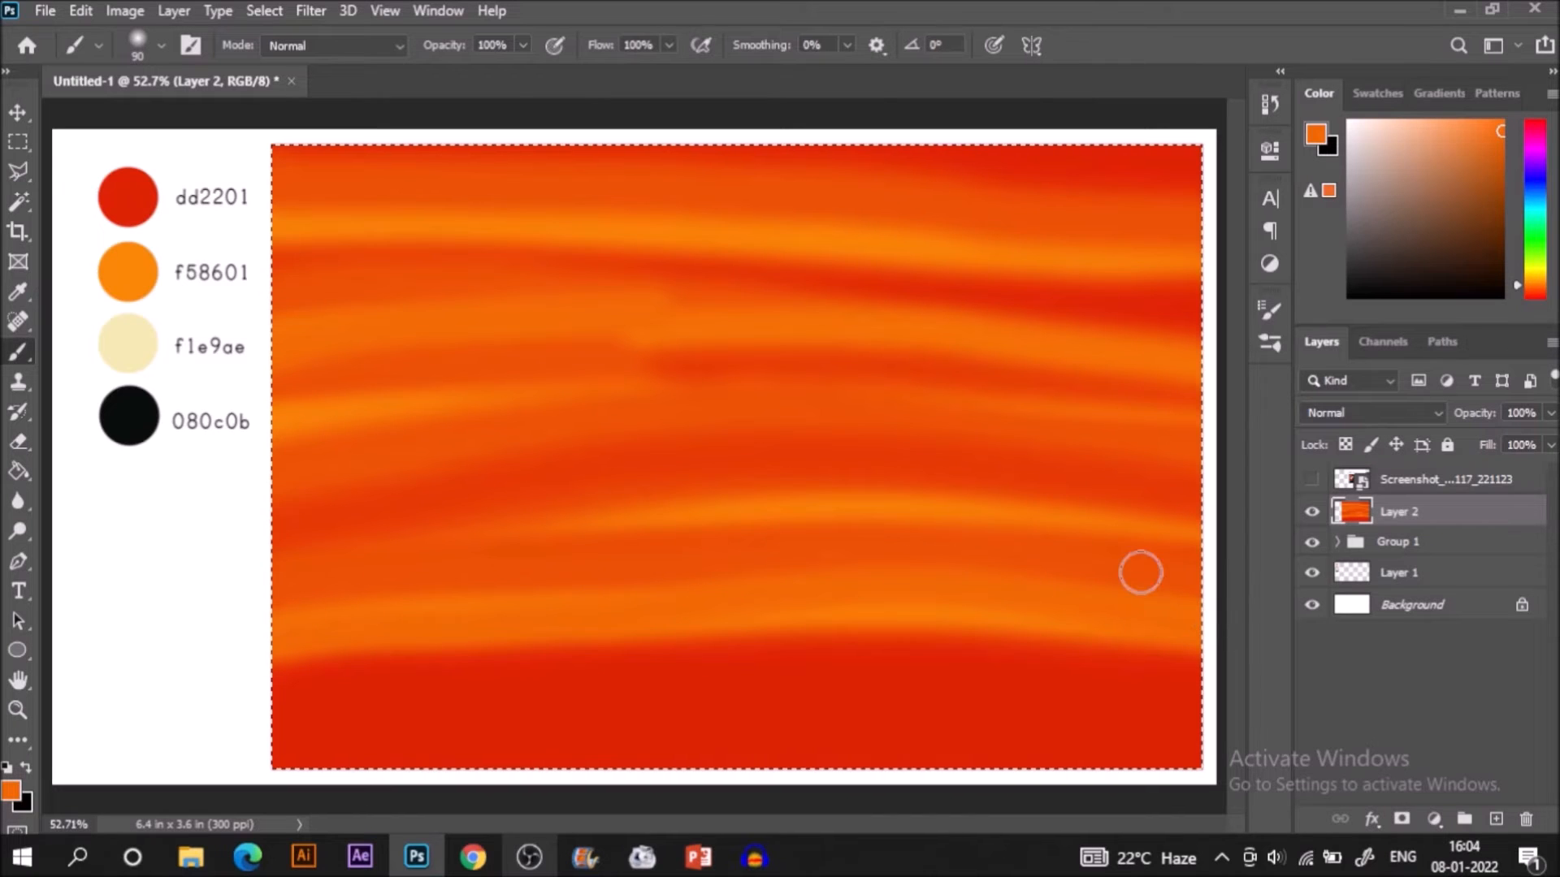
pyautogui.moveTo(272, 599)
pyautogui.mouseDown()
pyautogui.moveTo(800, 565)
pyautogui.moveTo(1203, 594)
pyautogui.mouseUp()
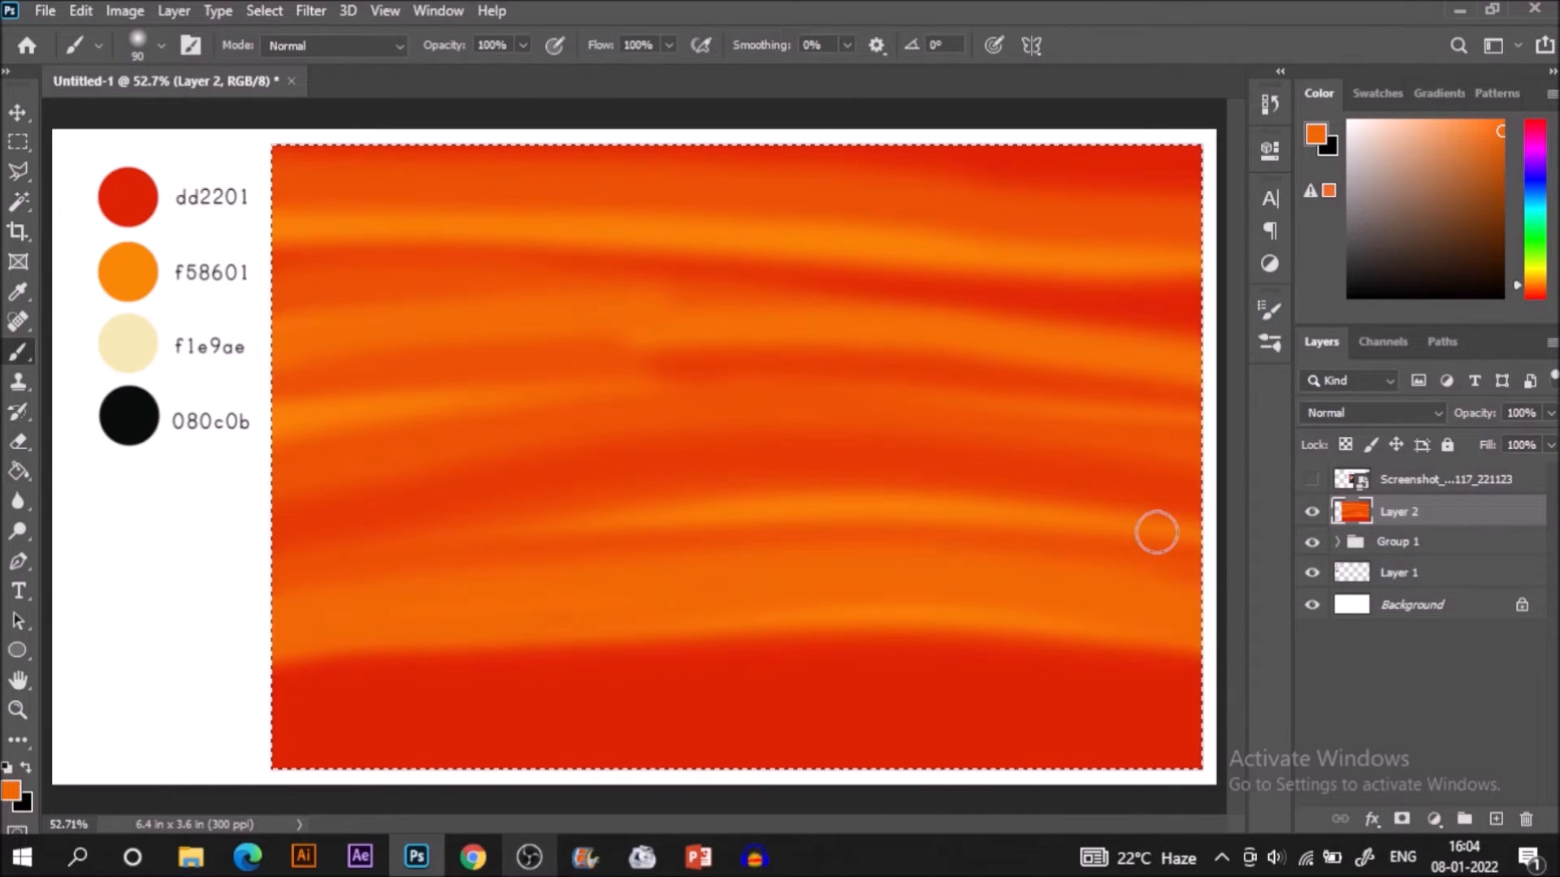
# Sample a slightly darker orange above the lowest band and paint streaks at the upper left and the lower right edge.
pyautogui.press('i')
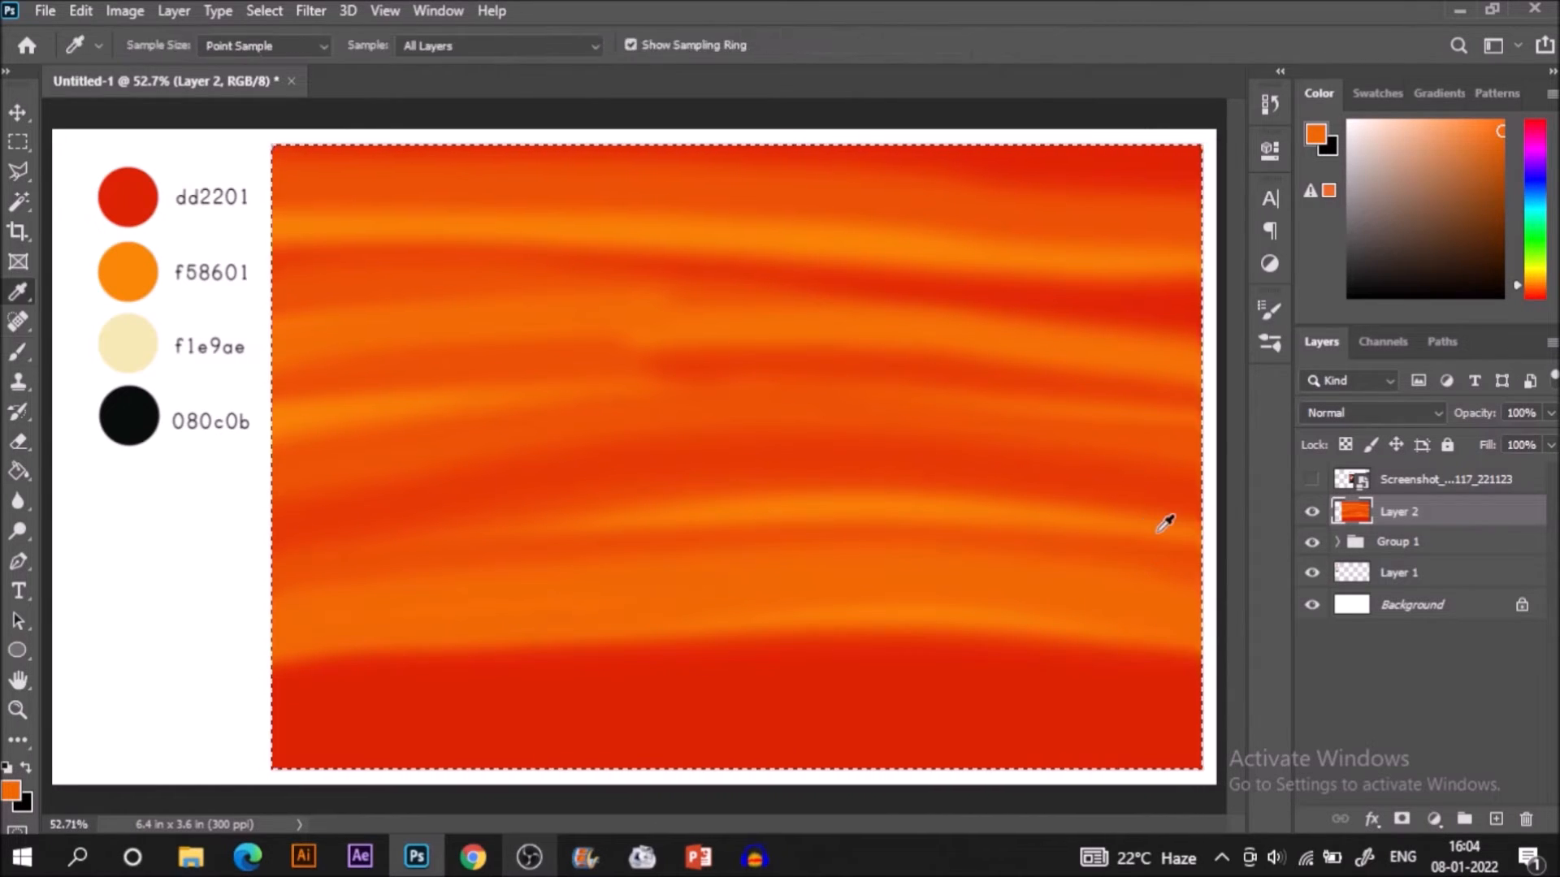
pyautogui.rightClick(731, 548)
pyautogui.press('Escape')
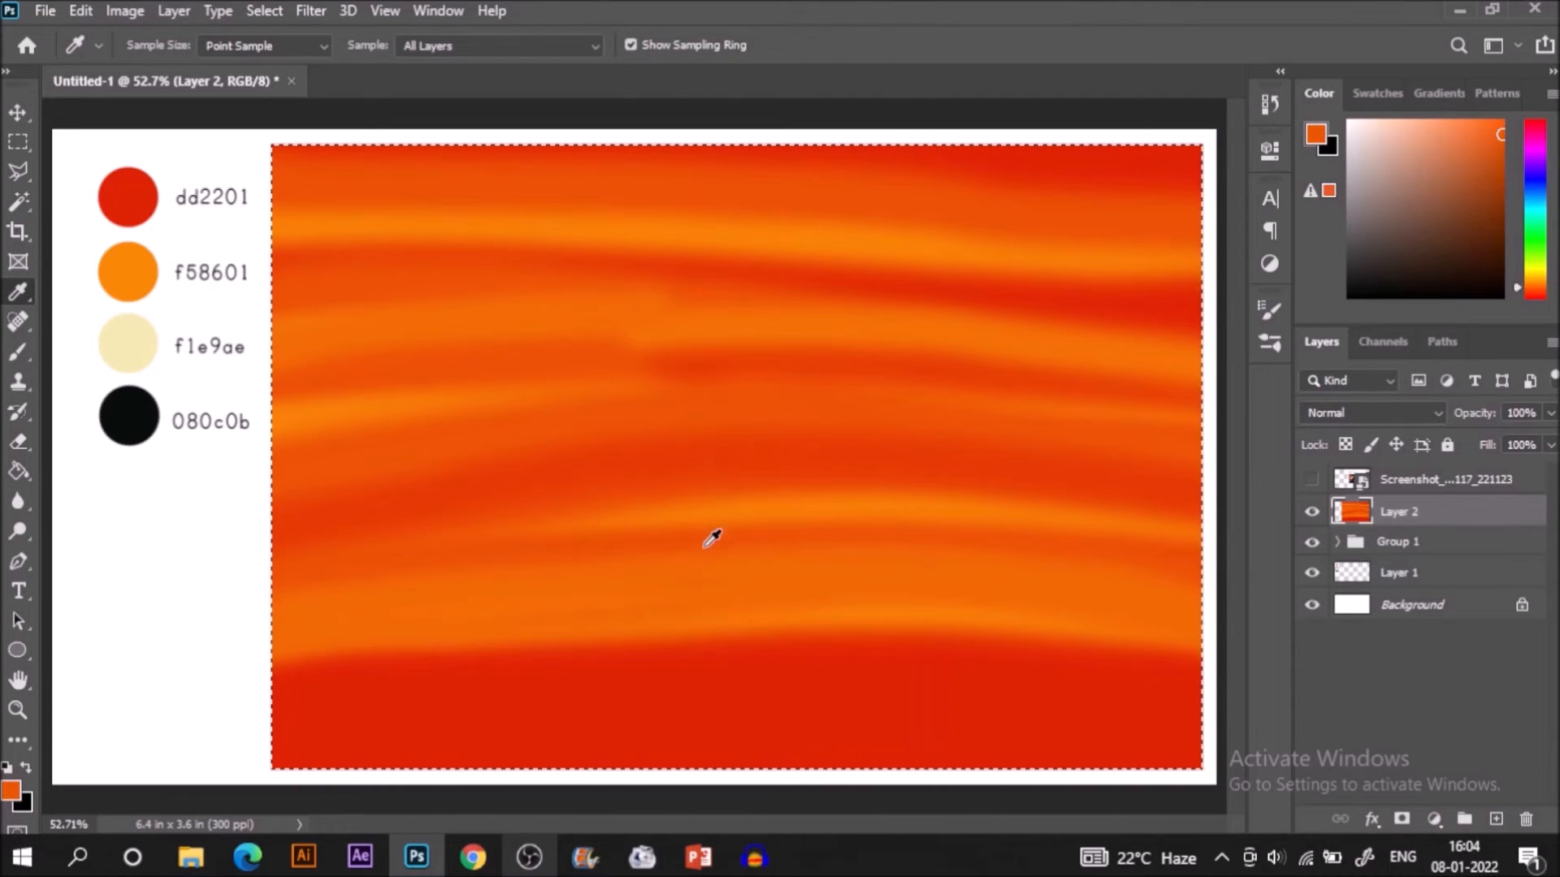
pyautogui.press('b')
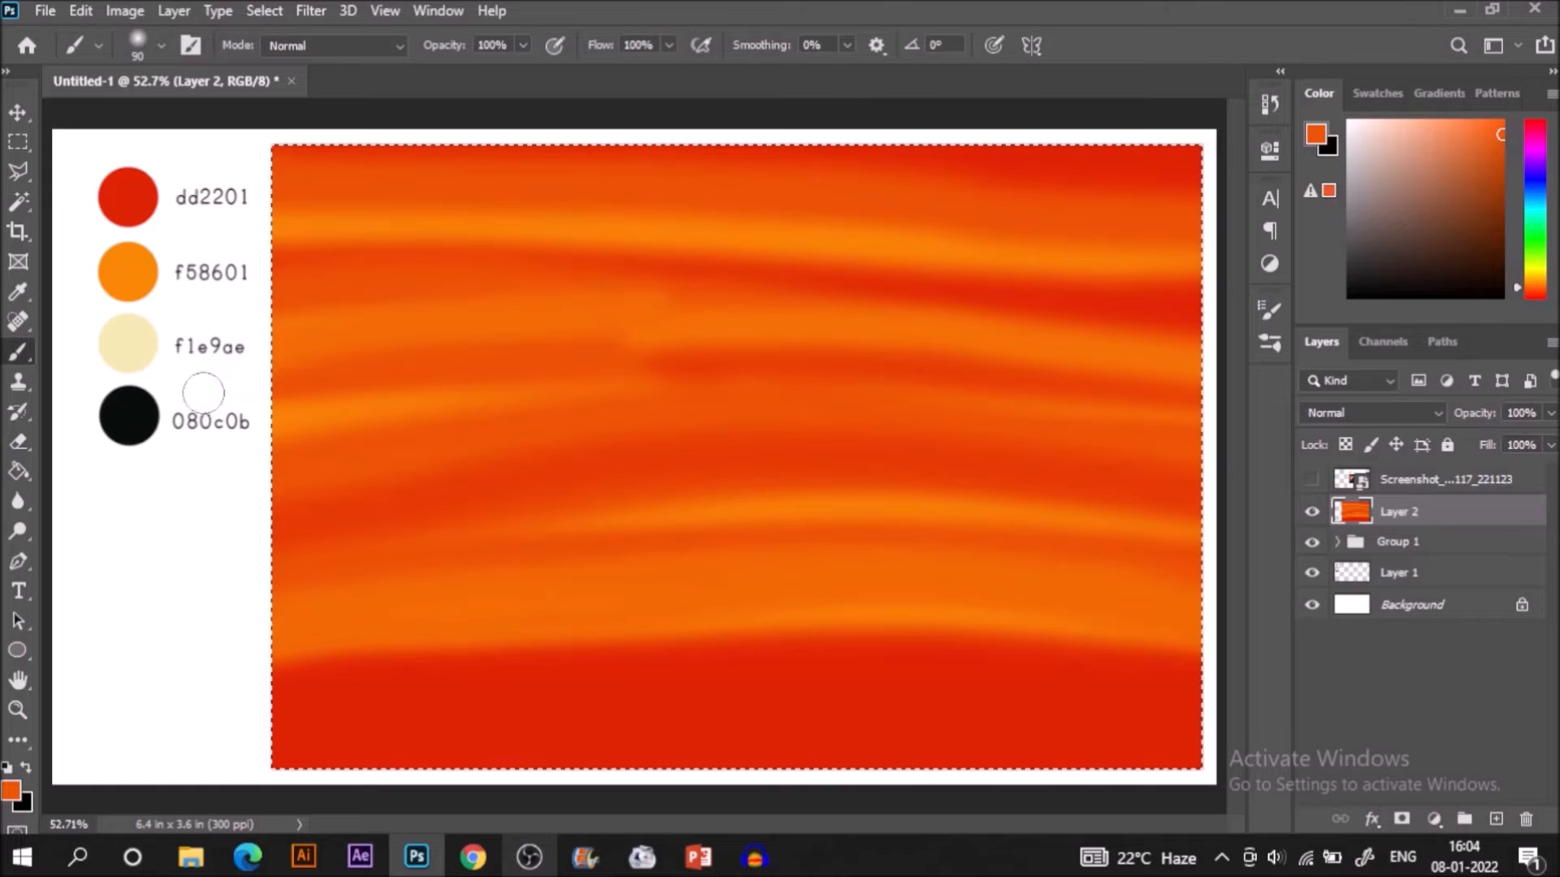
pyautogui.hotkey('ctrl', 'z')
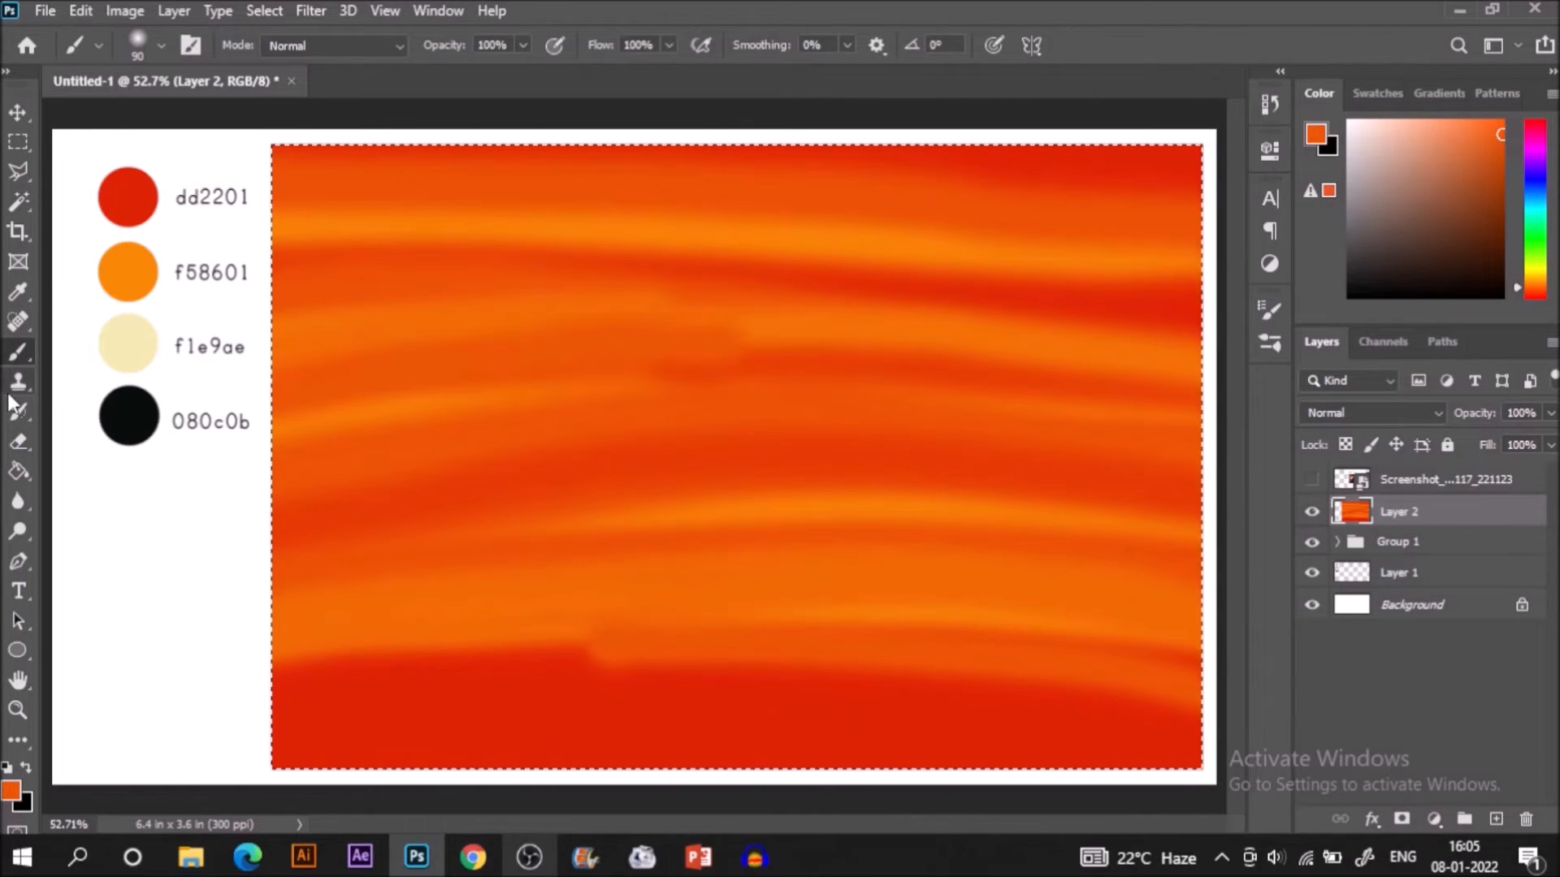
# Sample the red-orange from the upper part of the sky and paint darker streaks across its upper-middle, blending both sides.
pyautogui.click(18, 291)
pyautogui.click(661, 274)
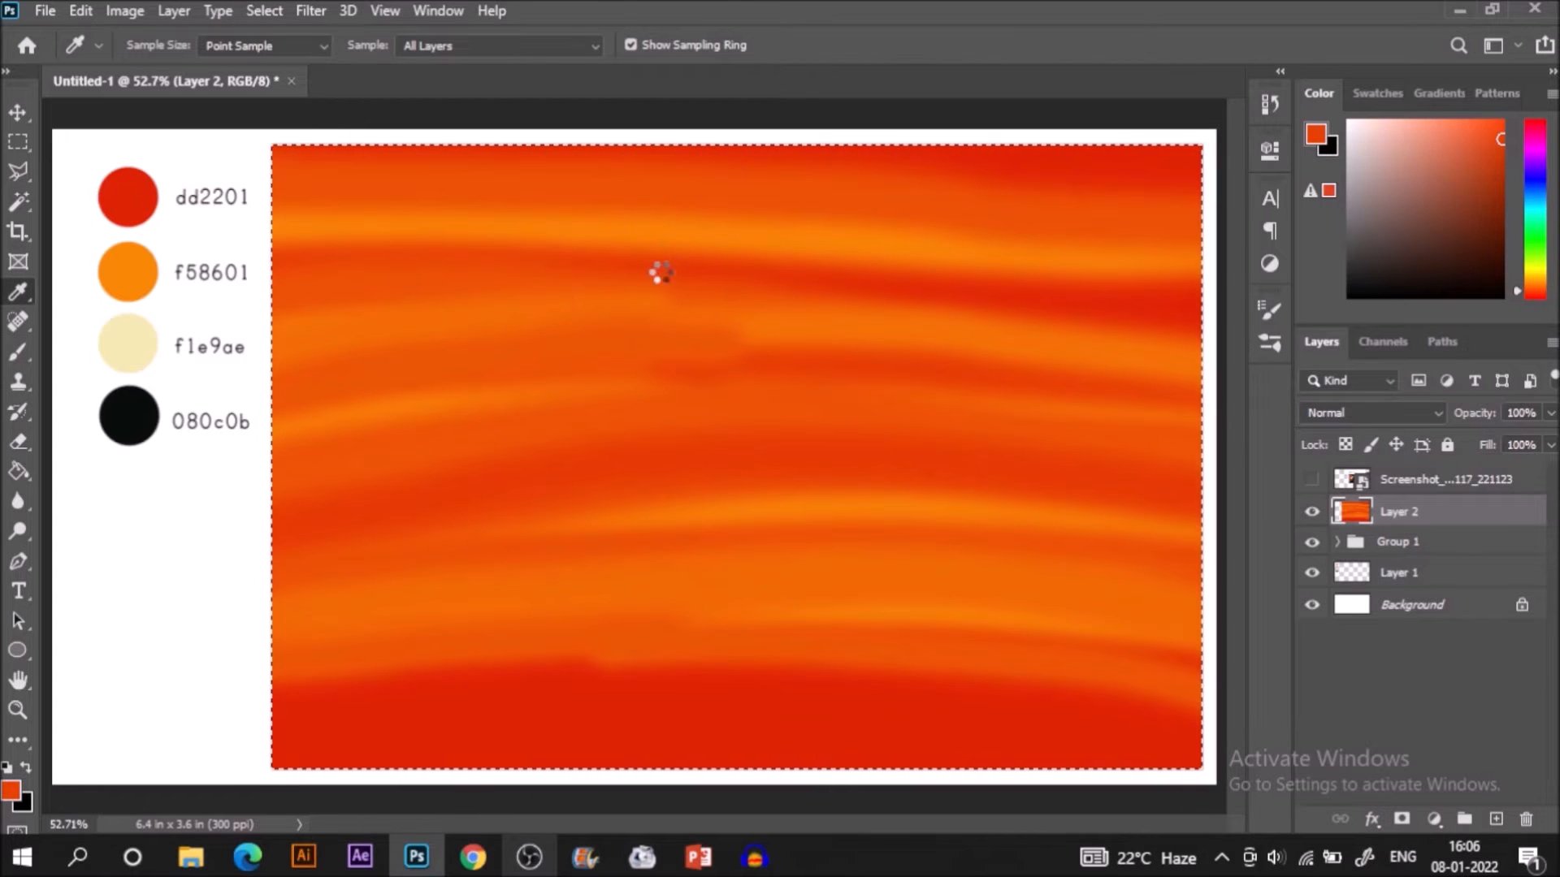
pyautogui.press('b')
pyautogui.moveTo(766, 351)
pyautogui.mouseDown()
pyautogui.moveTo(484, 369)
pyautogui.moveTo(271, 407)
pyautogui.mouseUp()
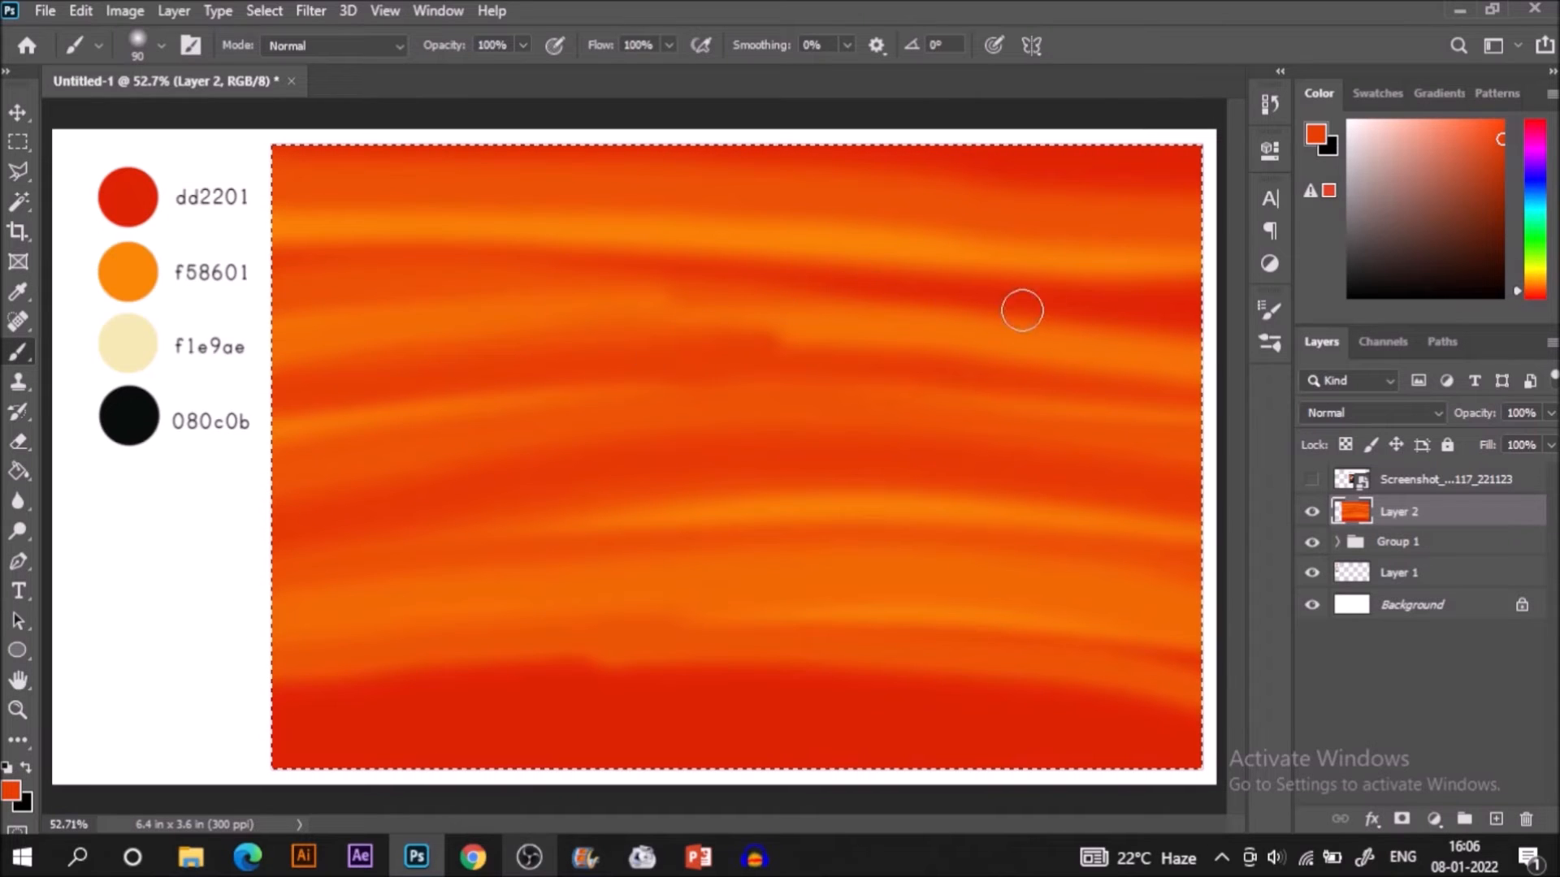
pyautogui.moveTo(1224, 355); pyautogui.dragTo(642, 325)
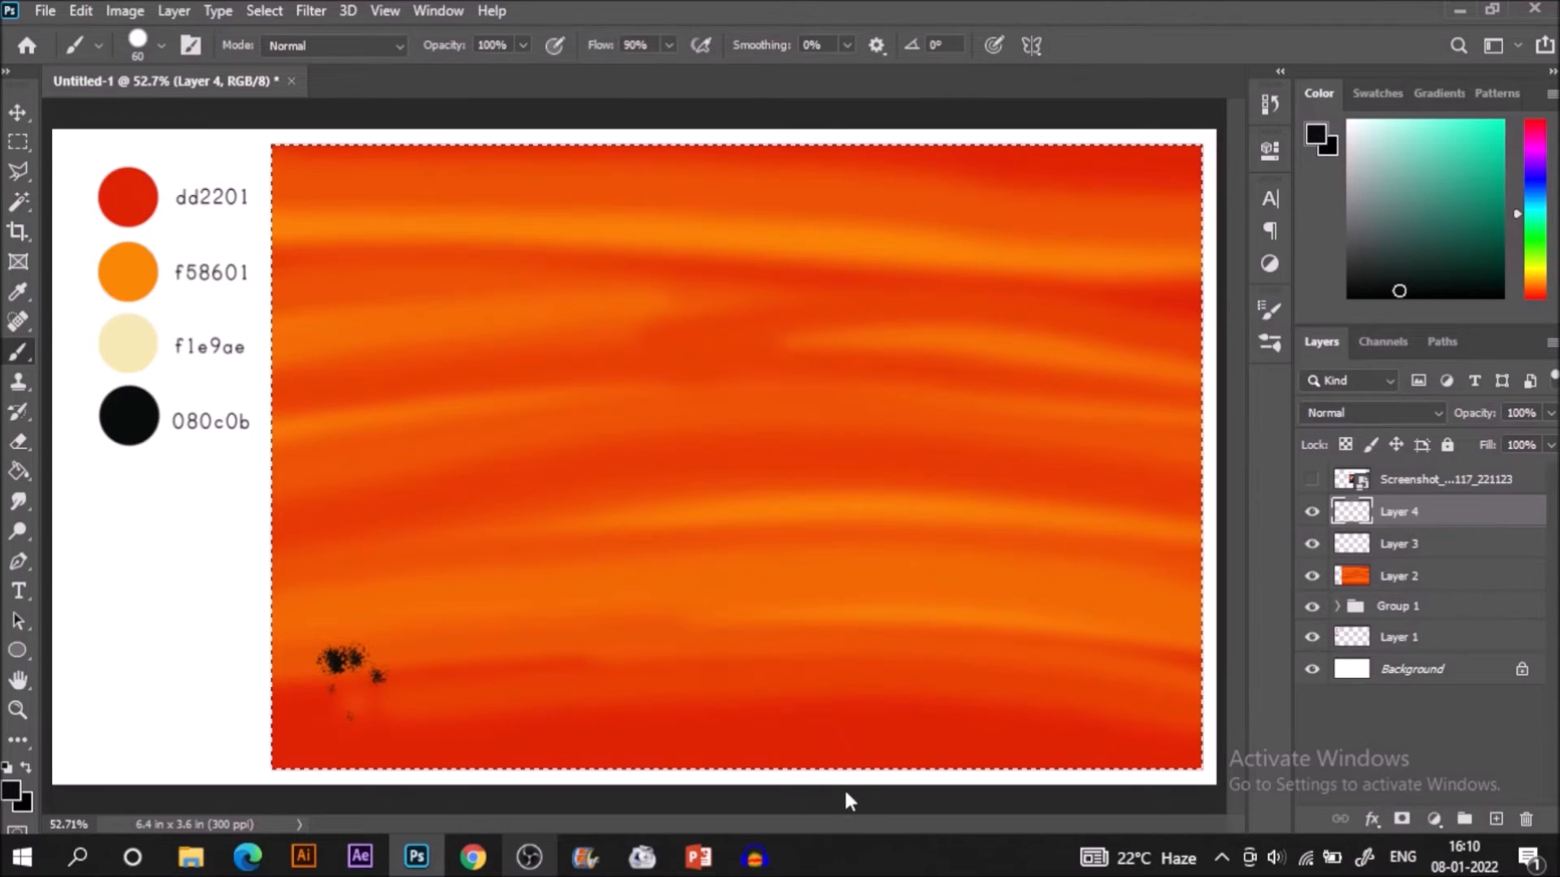
# Outline a descending stepped hill in black from the sky's left edge to its bottom edge on Layer 4 and fill the area below it.
pyautogui.moveTo(271, 459); pyautogui.dragTo(800, 671)
pyautogui.moveTo(815, 739); pyautogui.dragTo(845, 767)
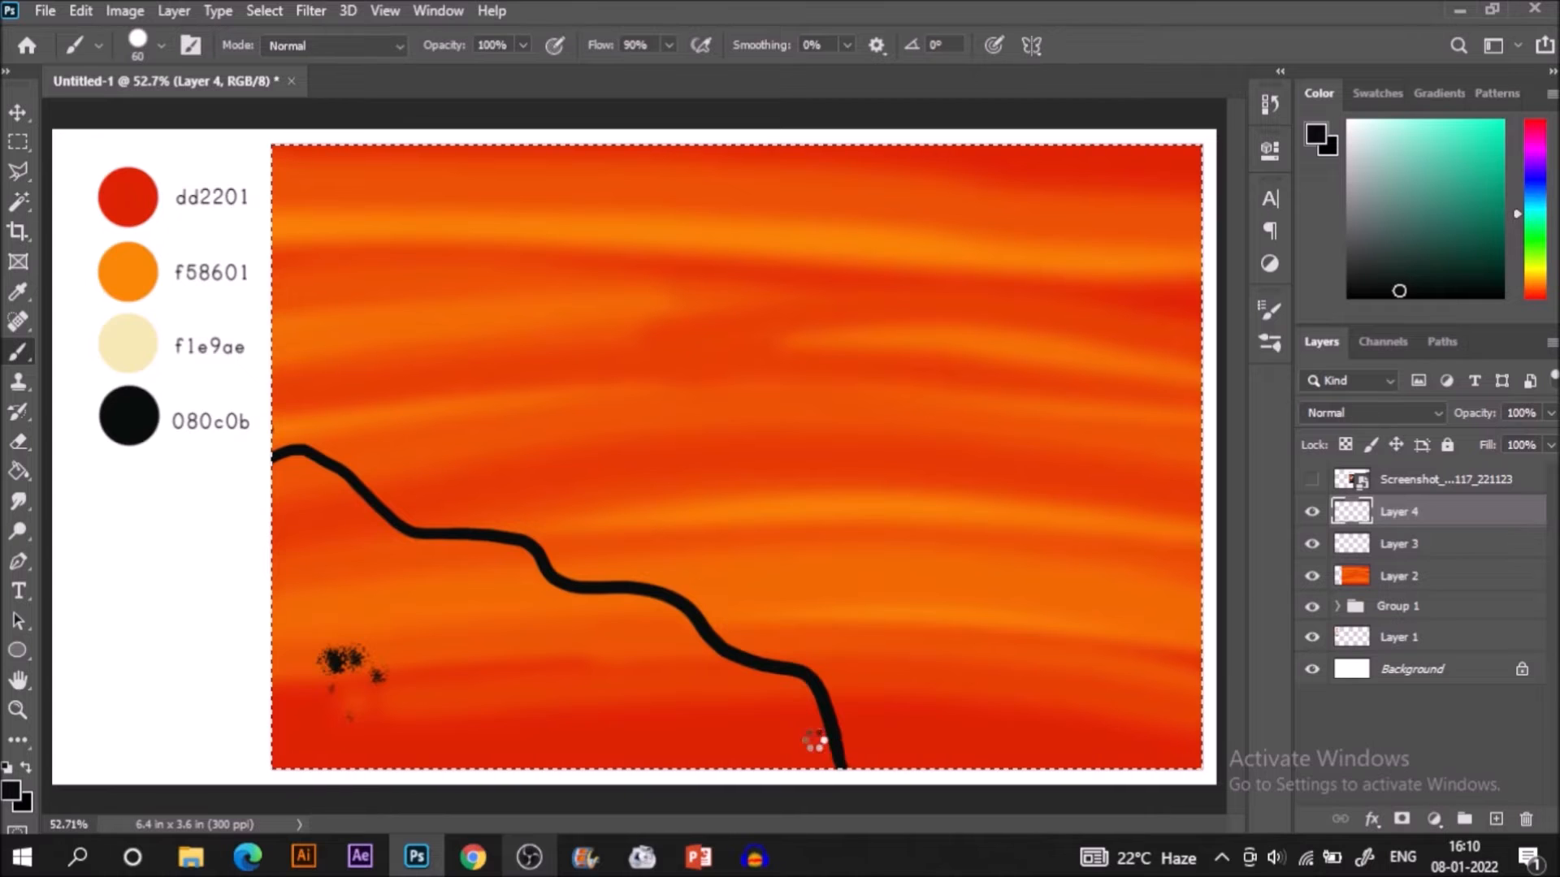
pyautogui.press('g')
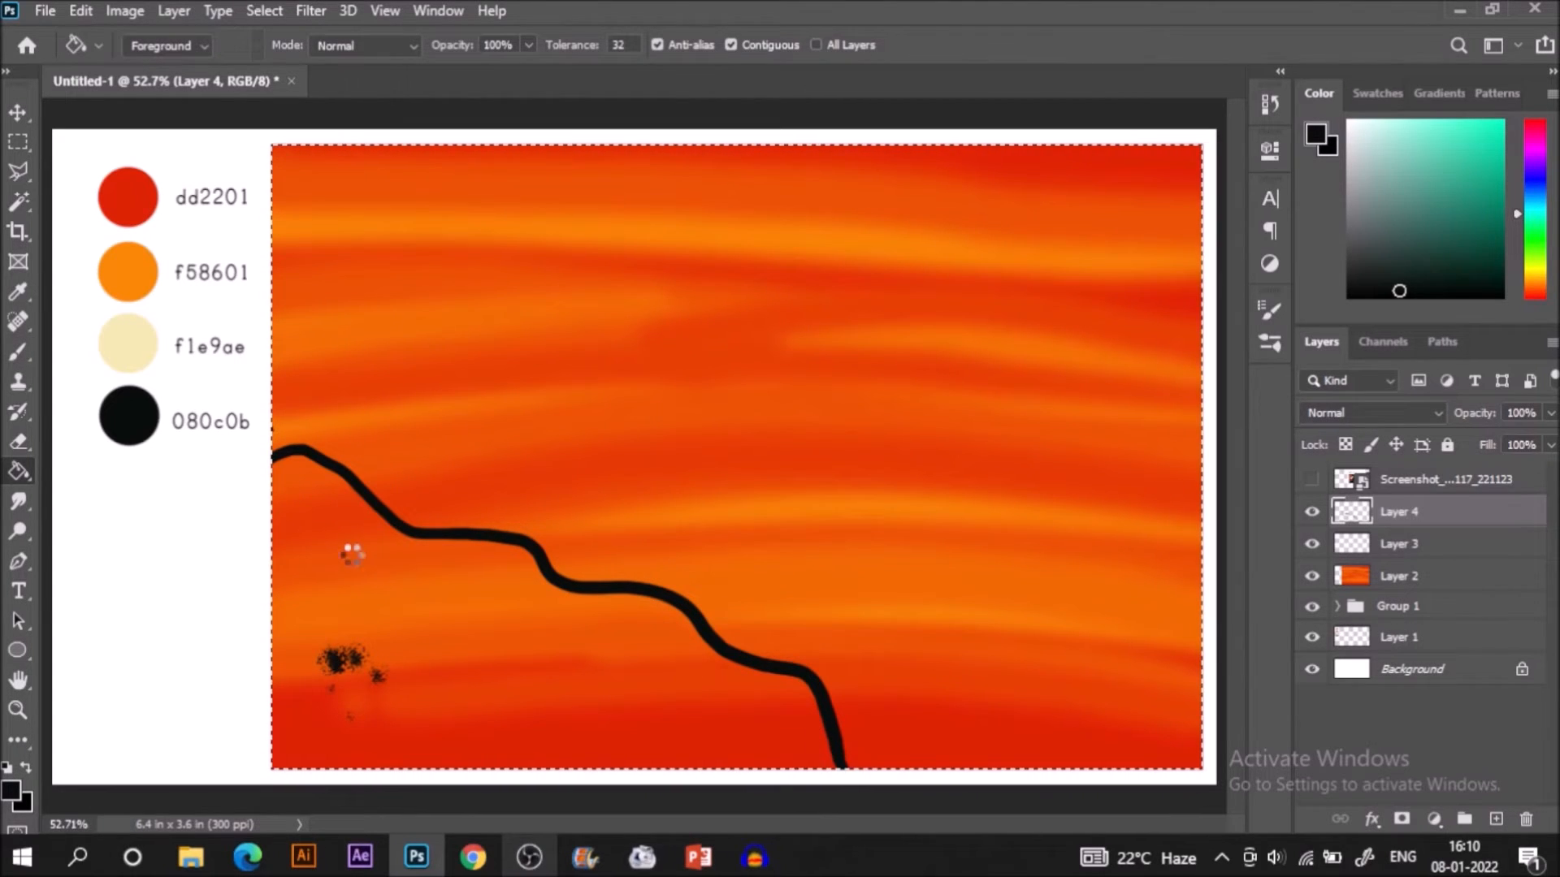
pyautogui.click(422, 640)
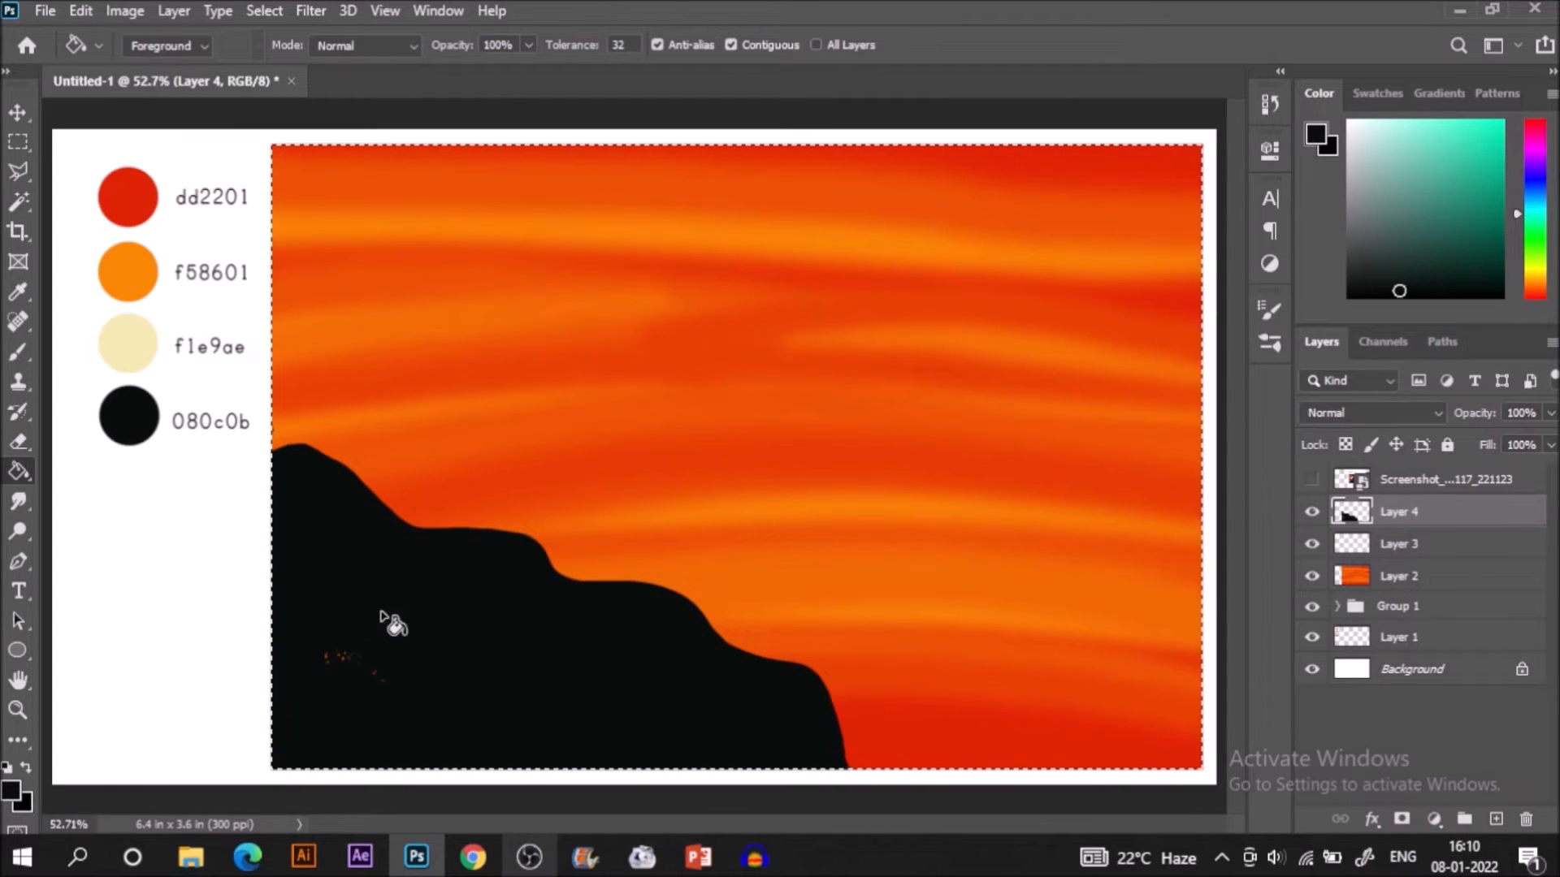
# Paint over the leftover unfilled specks inside the black hill with the size 60 brush.
pyautogui.press('b')
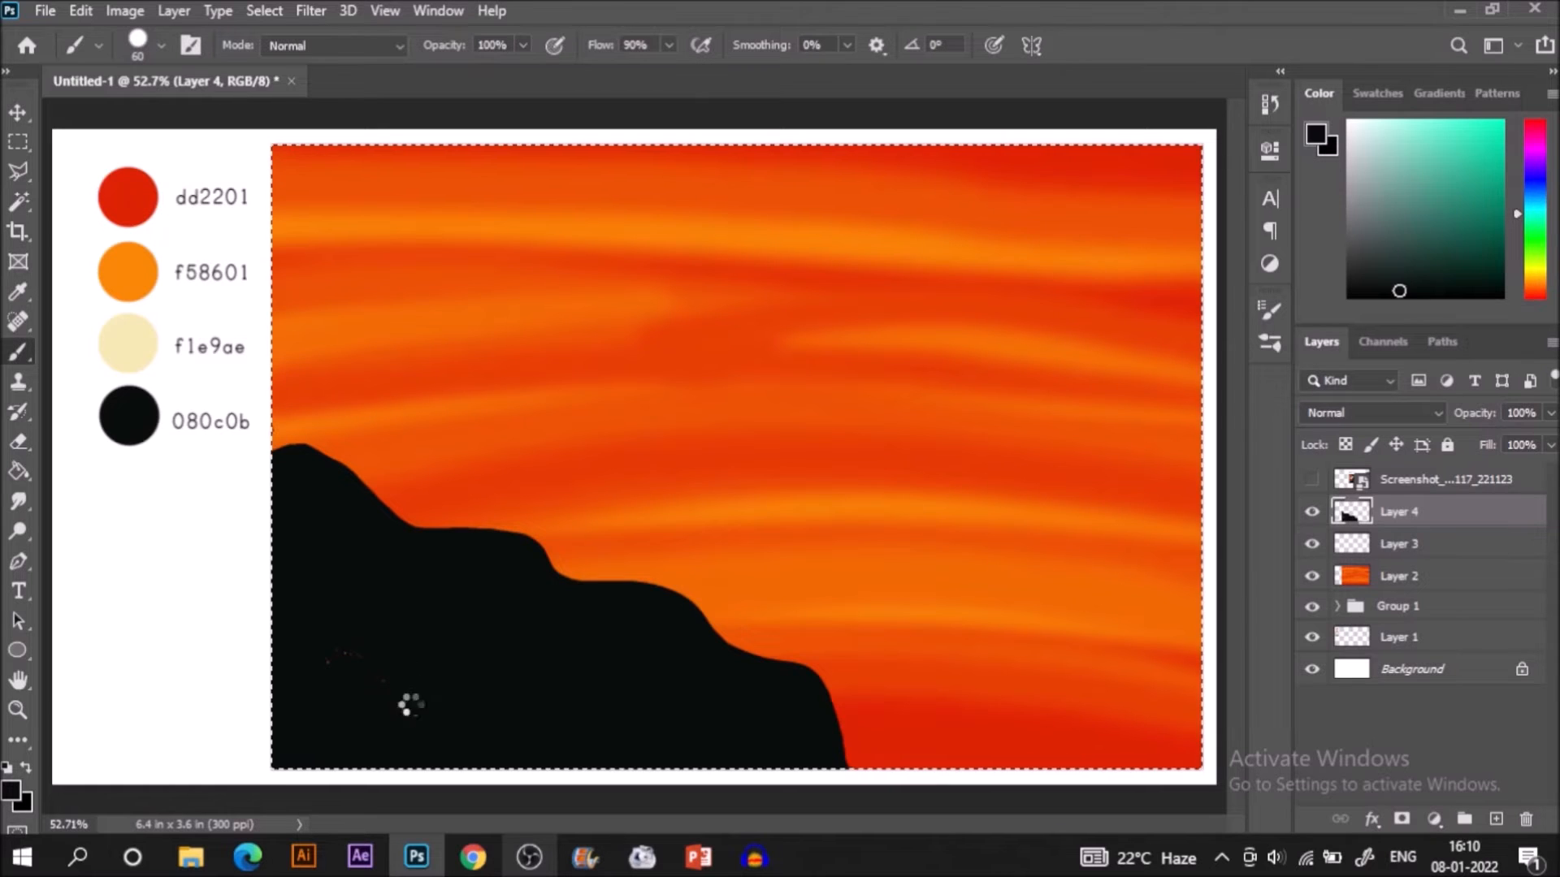
pyautogui.moveTo(401, 696)
pyautogui.mouseDown()
pyautogui.moveTo(362, 654)
pyautogui.moveTo(335, 671)
pyautogui.mouseUp()
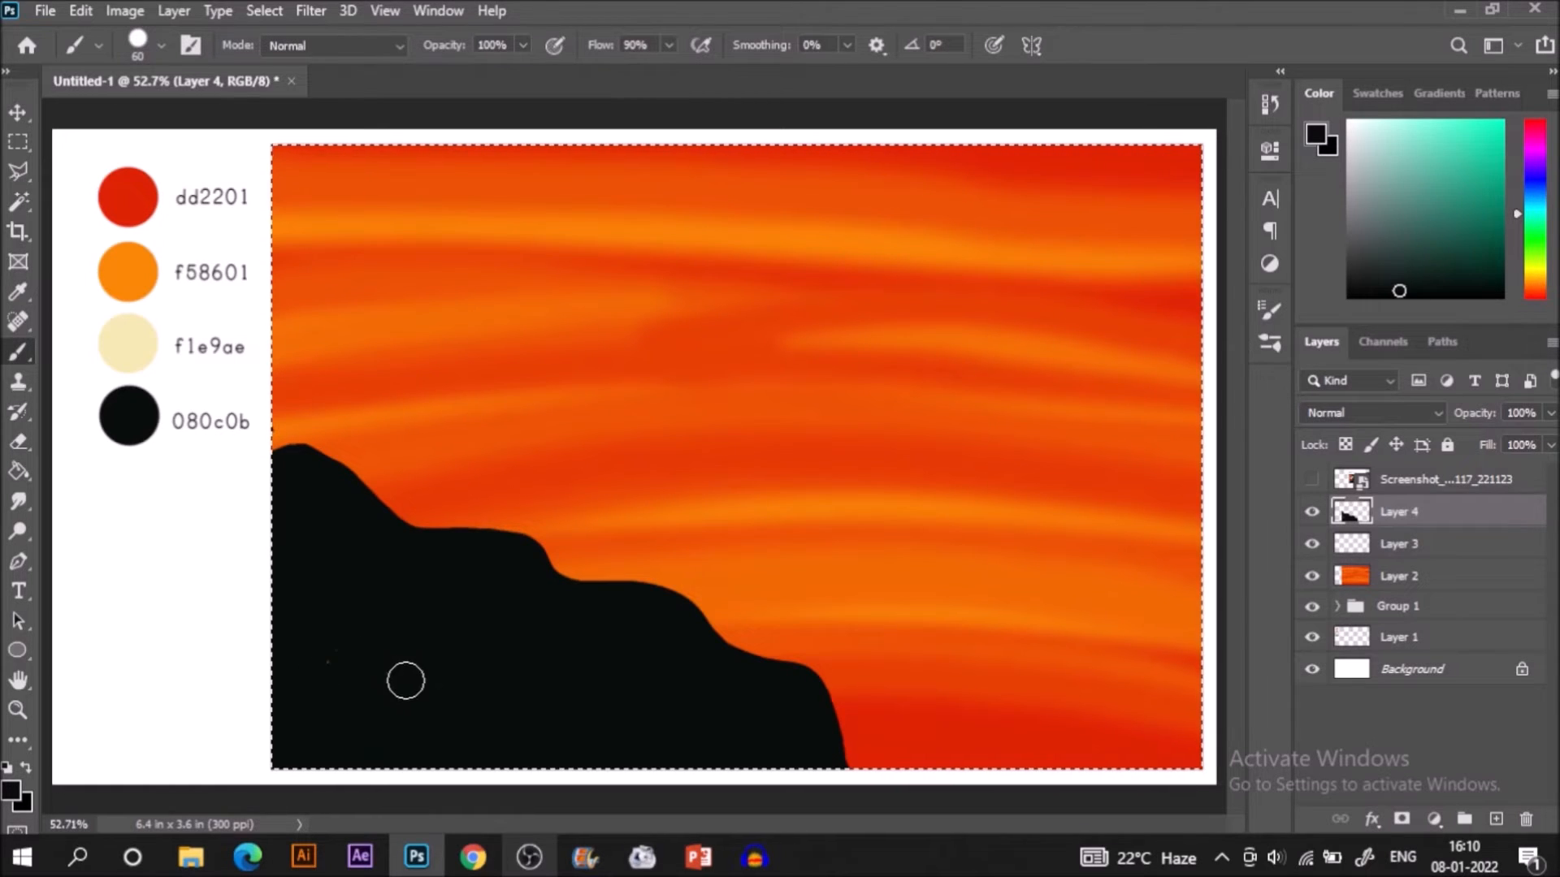
pyautogui.moveTo(342, 664)
pyautogui.mouseDown()
pyautogui.moveTo(324, 634)
pyautogui.moveTo(358, 633)
pyautogui.moveTo(374, 664)
pyautogui.mouseUp()
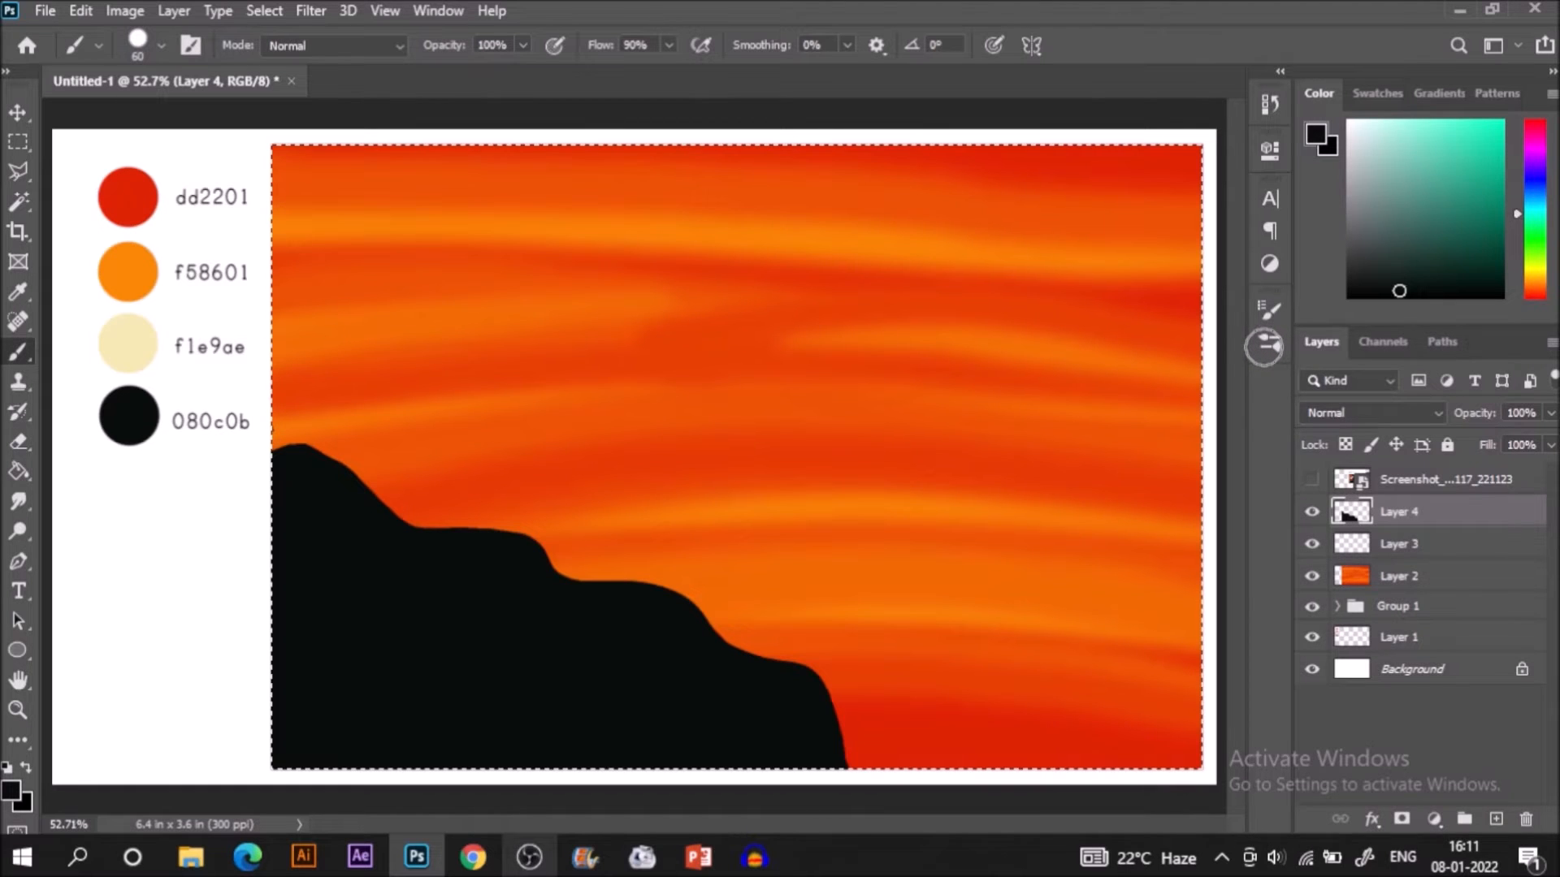
# Choose the Kyle's Ultimate Pastel Palooza brush at 60 px and paint textured black foliage along the hill's whole sloping edge.
pyautogui.click(1260, 347)
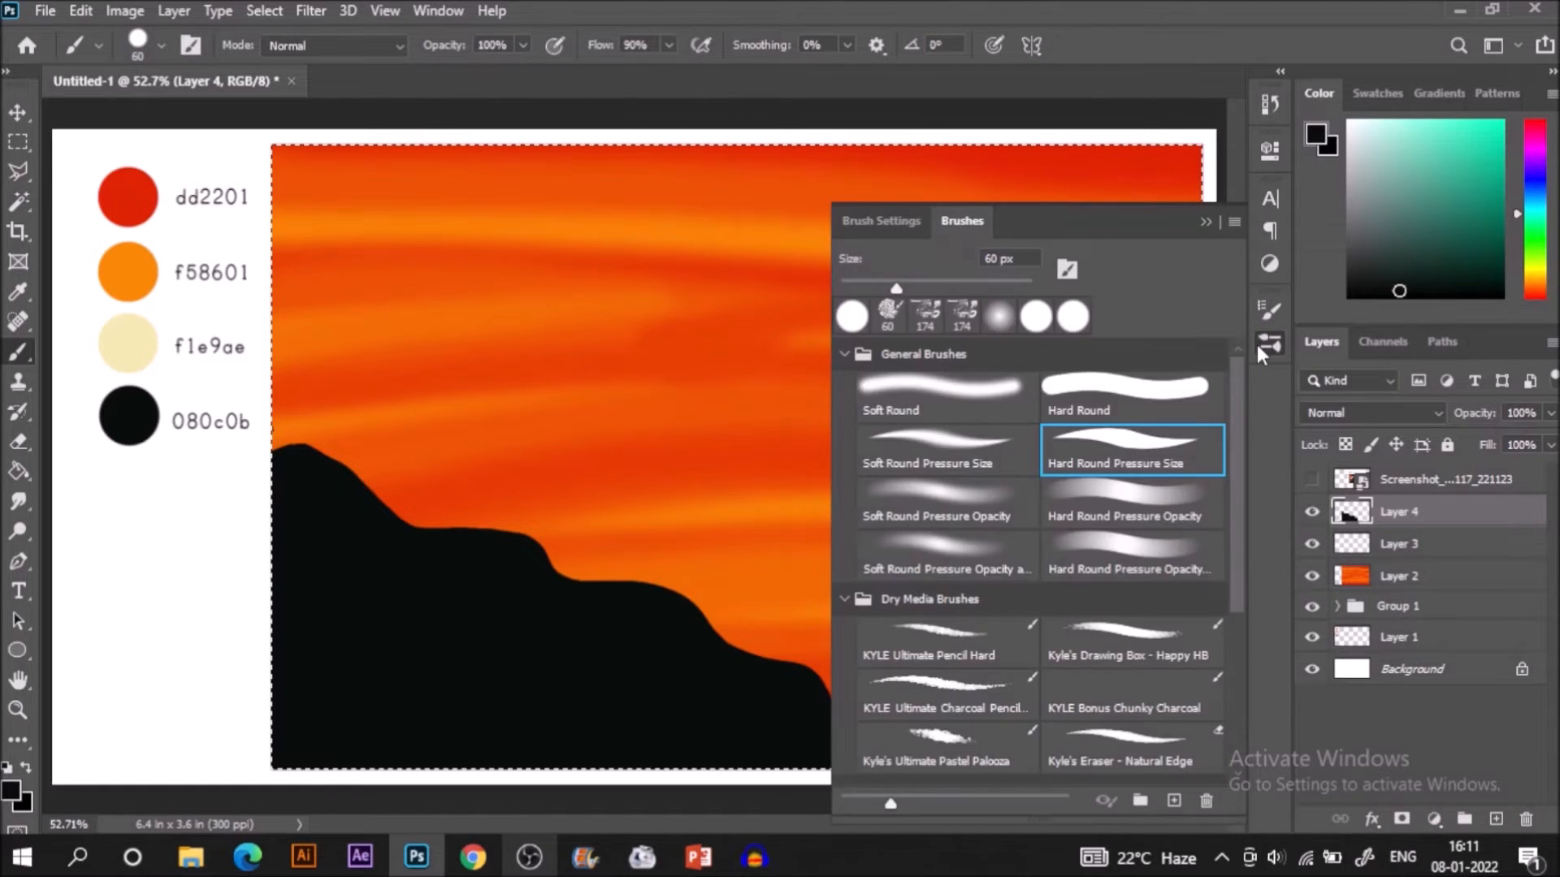
pyautogui.click(955, 736)
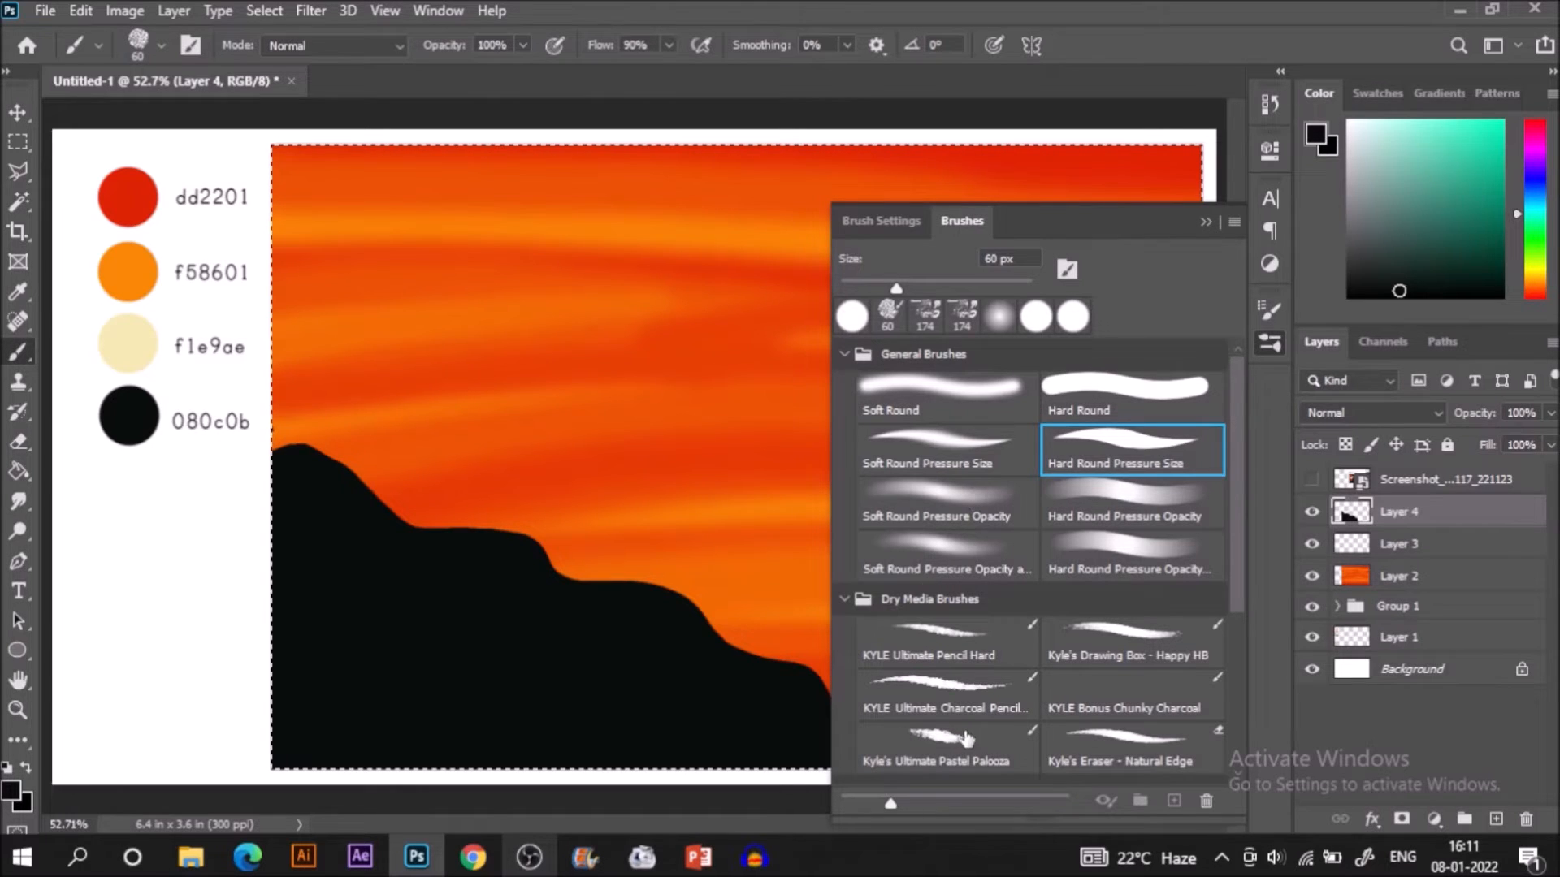
pyautogui.click(1206, 221)
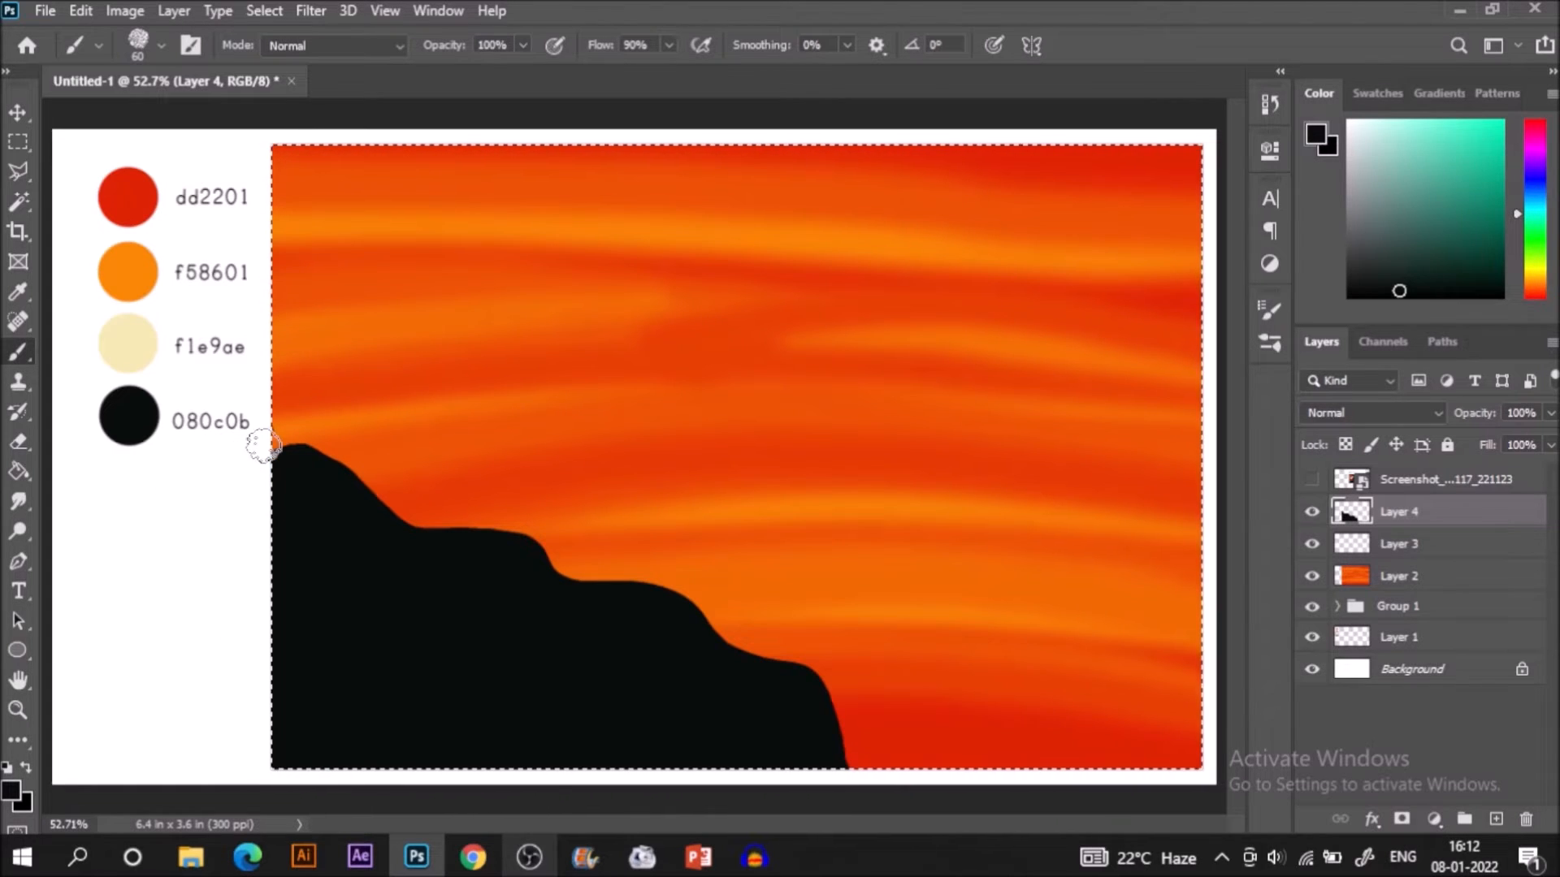
pyautogui.moveTo(336, 442)
pyautogui.mouseDown()
pyautogui.moveTo(389, 505)
pyautogui.moveTo(451, 520)
pyautogui.moveTo(393, 524)
pyautogui.moveTo(414, 508)
pyautogui.moveTo(387, 475)
pyautogui.moveTo(365, 461)
pyautogui.moveTo(356, 491)
pyautogui.moveTo(340, 454)
pyautogui.moveTo(282, 463)
pyautogui.mouseUp()
pyautogui.moveTo(361, 526)
pyautogui.mouseDown()
pyautogui.moveTo(403, 510)
pyautogui.moveTo(387, 539)
pyautogui.moveTo(464, 521)
pyautogui.moveTo(467, 537)
pyautogui.moveTo(492, 507)
pyautogui.moveTo(496, 541)
pyautogui.moveTo(556, 562)
pyautogui.moveTo(554, 589)
pyautogui.moveTo(531, 574)
pyautogui.moveTo(526, 536)
pyautogui.moveTo(510, 558)
pyautogui.moveTo(390, 524)
pyautogui.moveTo(457, 554)
pyautogui.moveTo(524, 546)
pyautogui.moveTo(608, 594)
pyautogui.moveTo(634, 566)
pyautogui.moveTo(617, 576)
pyautogui.moveTo(651, 577)
pyautogui.moveTo(670, 605)
pyautogui.moveTo(705, 599)
pyautogui.moveTo(723, 661)
pyautogui.moveTo(837, 682)
pyautogui.moveTo(921, 755)
pyautogui.moveTo(902, 778)
pyautogui.moveTo(876, 767)
pyautogui.moveTo(872, 741)
pyautogui.moveTo(848, 740)
pyautogui.moveTo(854, 713)
pyautogui.moveTo(835, 748)
pyautogui.moveTo(858, 771)
pyautogui.moveTo(888, 769)
pyautogui.moveTo(858, 755)
pyautogui.moveTo(886, 743)
pyautogui.moveTo(848, 749)
pyautogui.moveTo(854, 737)
pyautogui.moveTo(921, 768)
pyautogui.moveTo(844, 759)
pyautogui.moveTo(781, 703)
pyautogui.mouseUp()
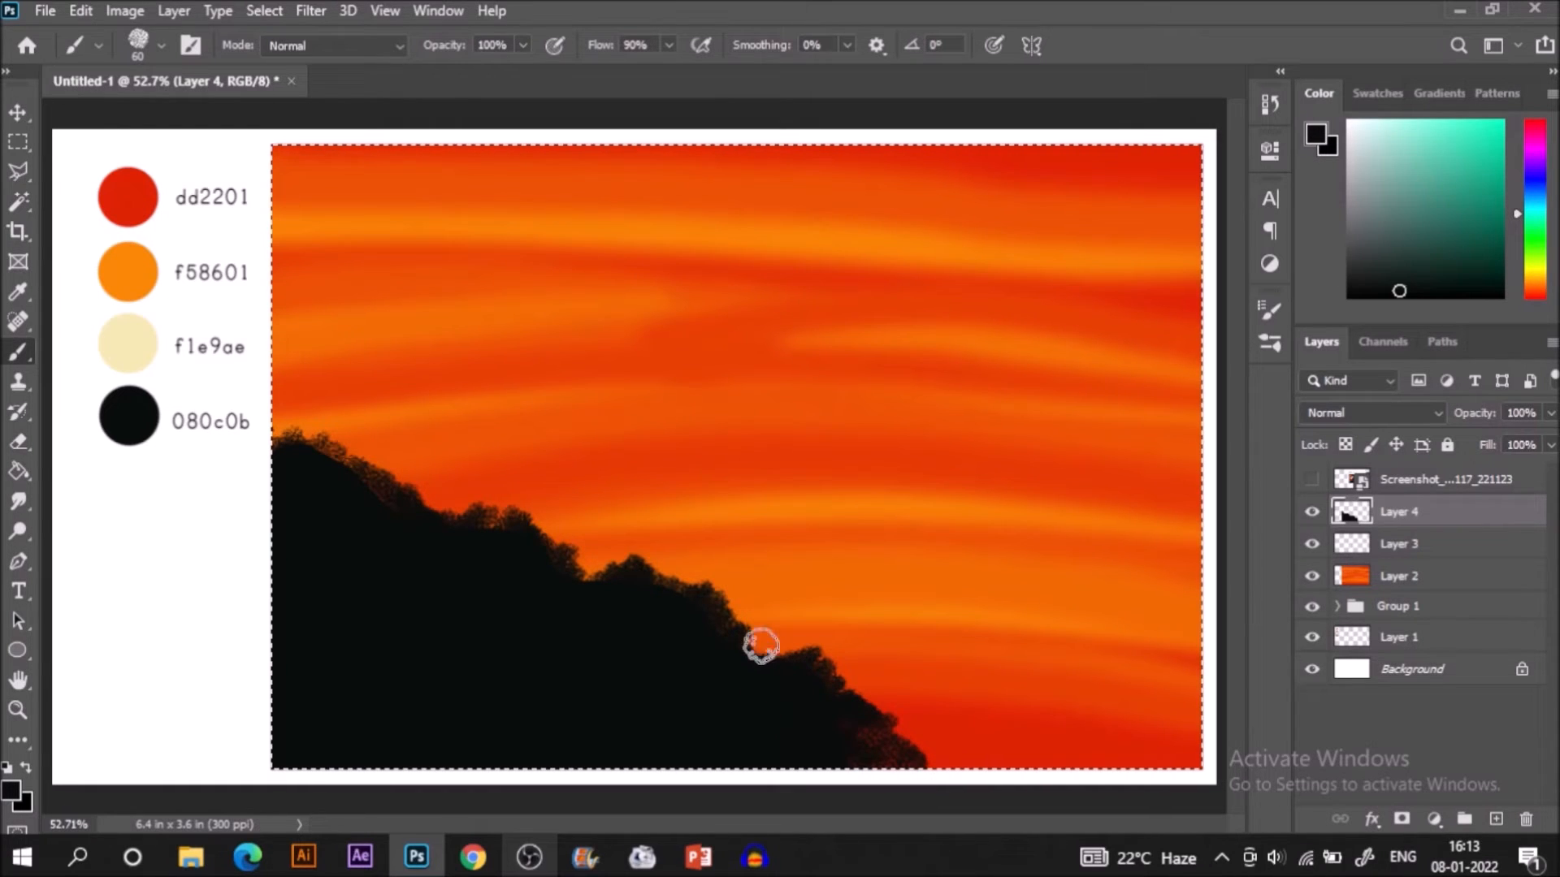
# Build up extra clumps of black foliage along the slope, at its upper end, middle and lower part.
pyautogui.moveTo(620, 586)
pyautogui.mouseDown()
pyautogui.moveTo(686, 592)
pyautogui.moveTo(686, 613)
pyautogui.moveTo(721, 633)
pyautogui.mouseUp()
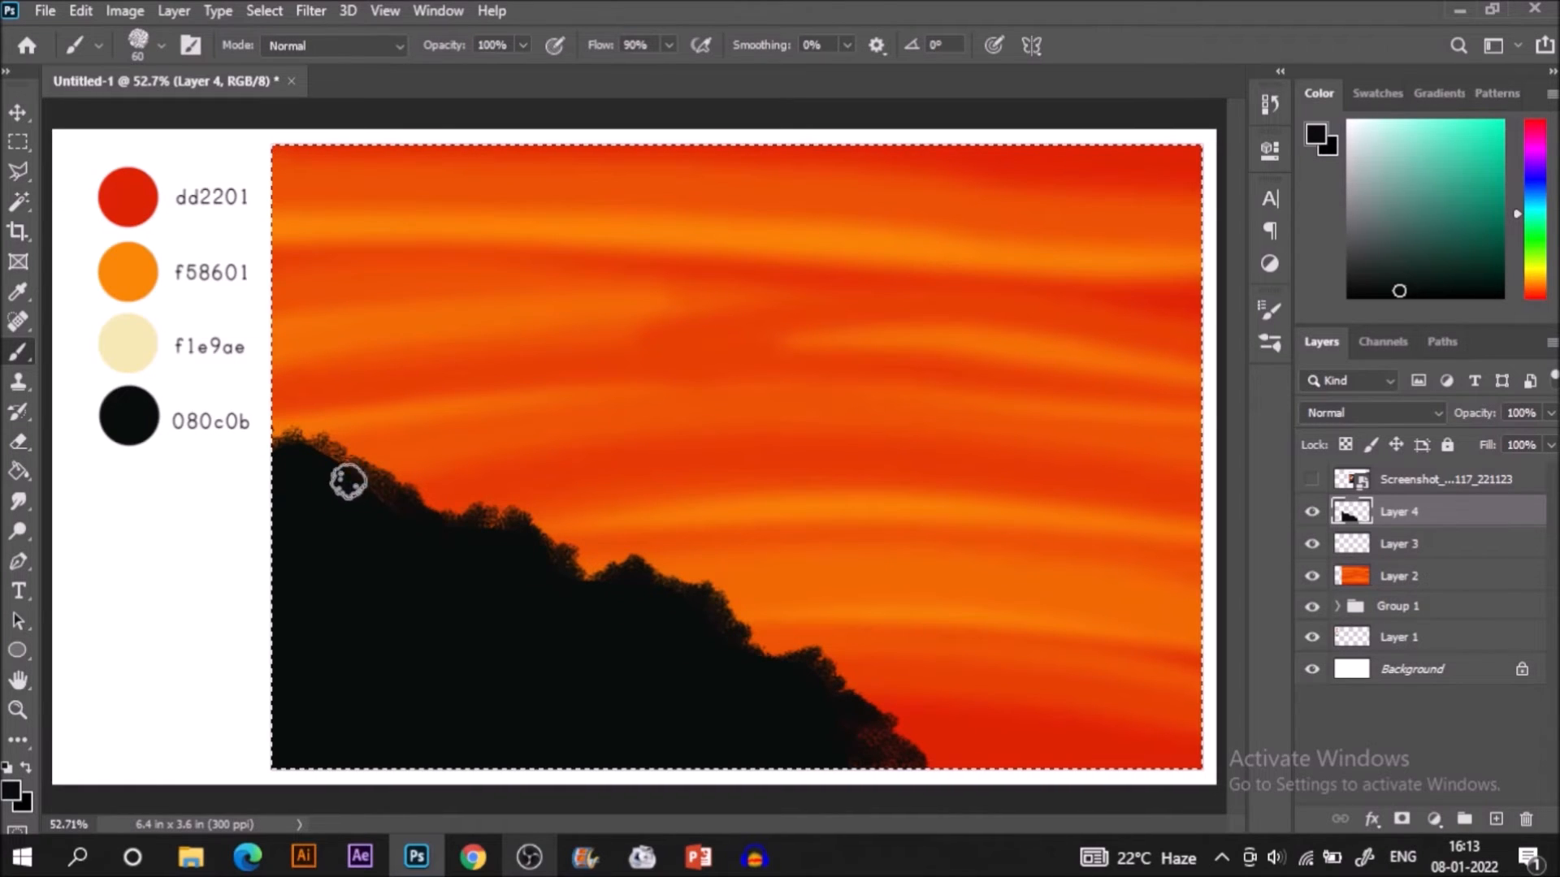
pyautogui.moveTo(275, 425)
pyautogui.mouseDown()
pyautogui.moveTo(310, 430)
pyautogui.moveTo(362, 501)
pyautogui.moveTo(393, 498)
pyautogui.moveTo(391, 533)
pyautogui.mouseUp()
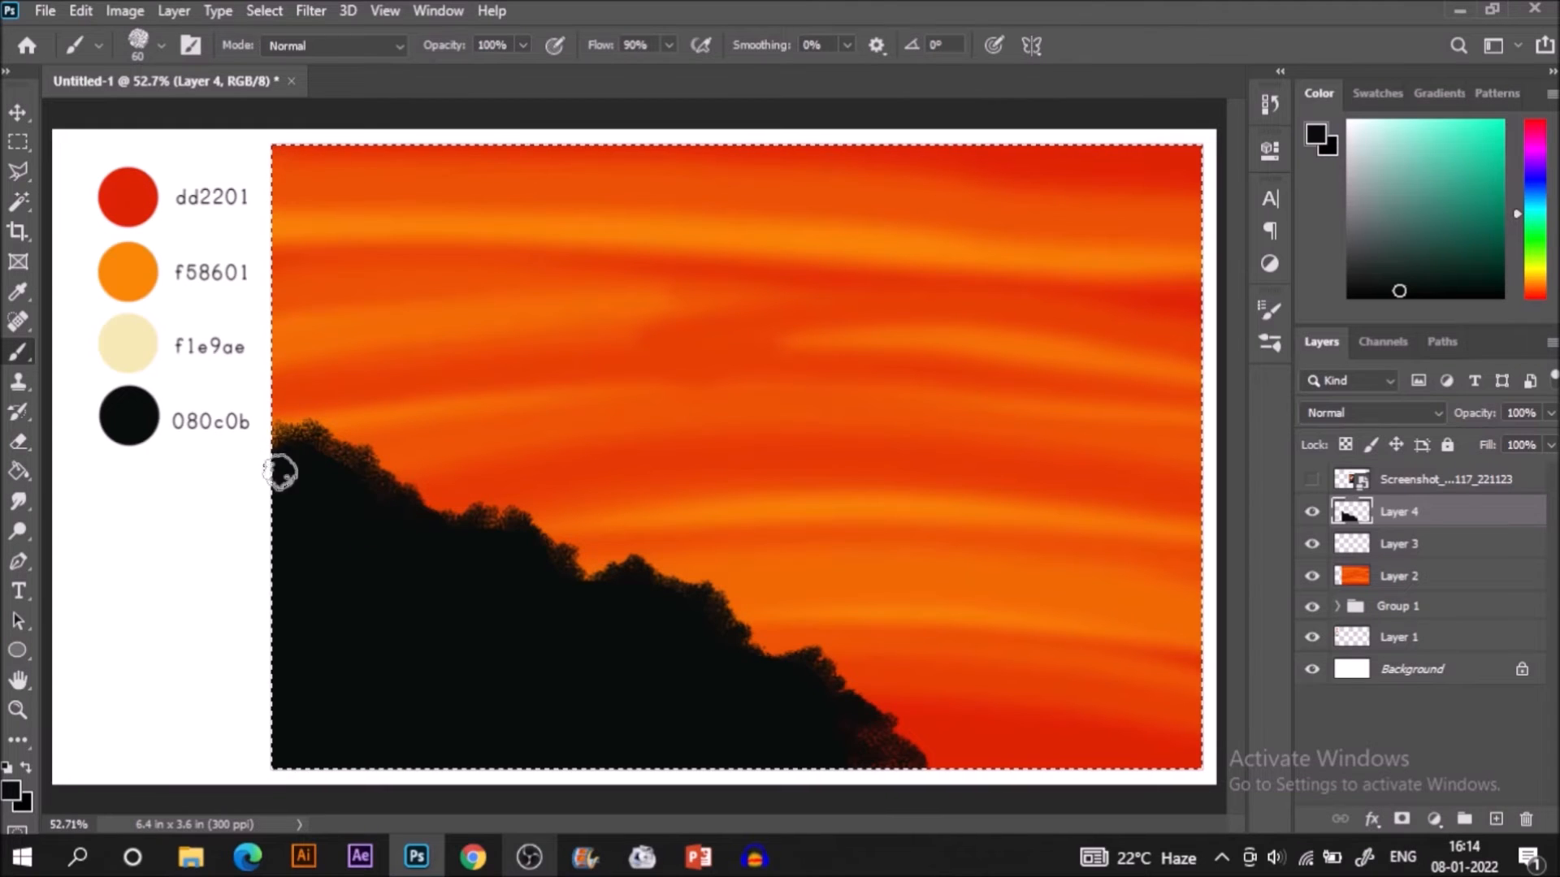
pyautogui.click(430, 494)
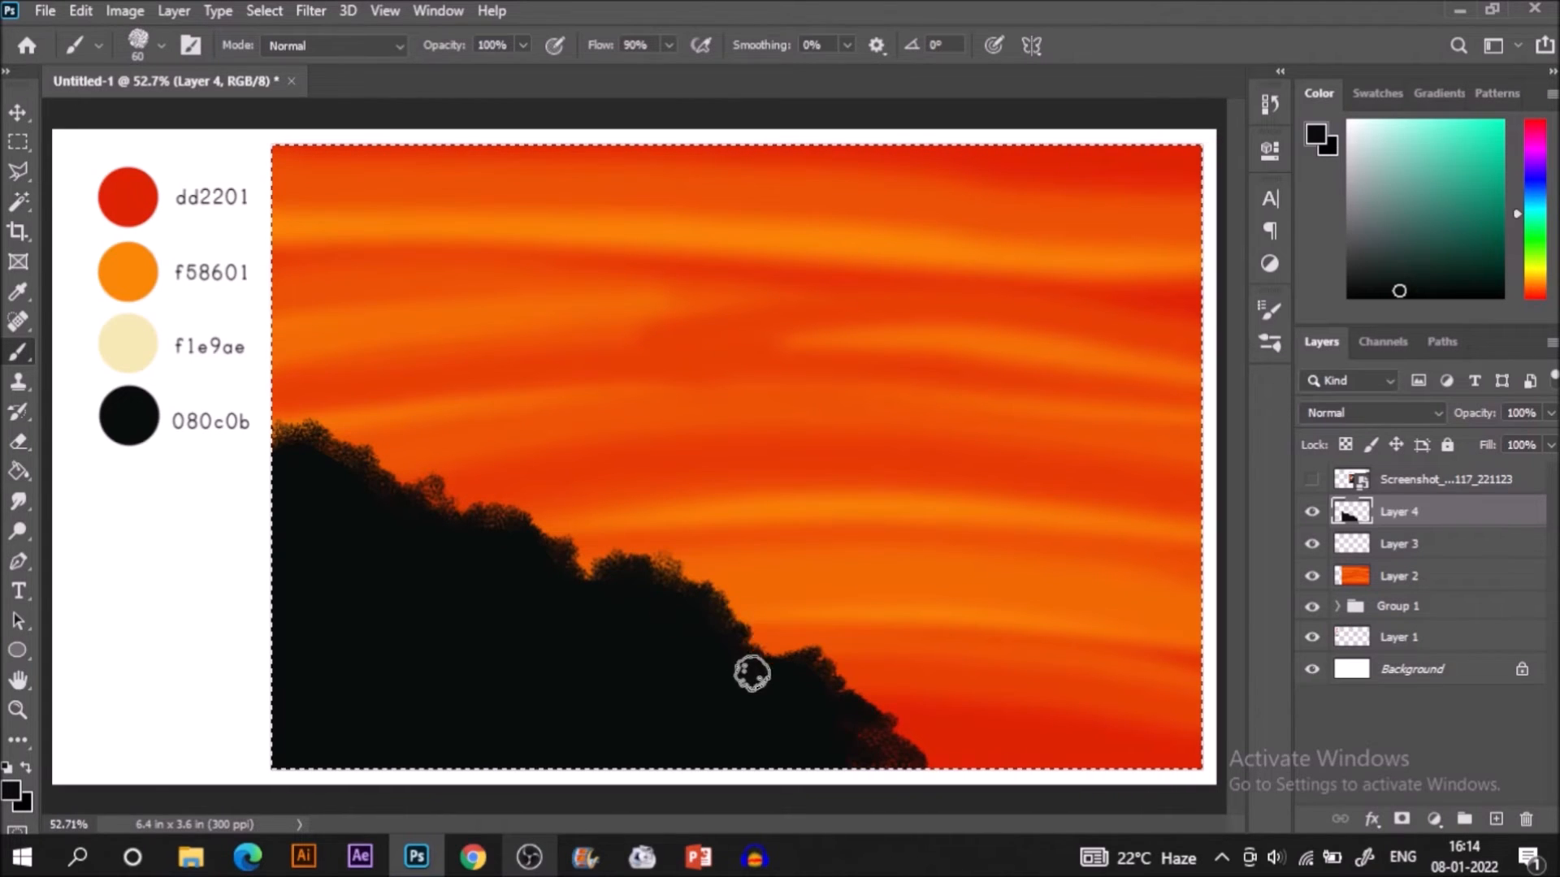
pyautogui.moveTo(784, 645); pyautogui.dragTo(822, 672)
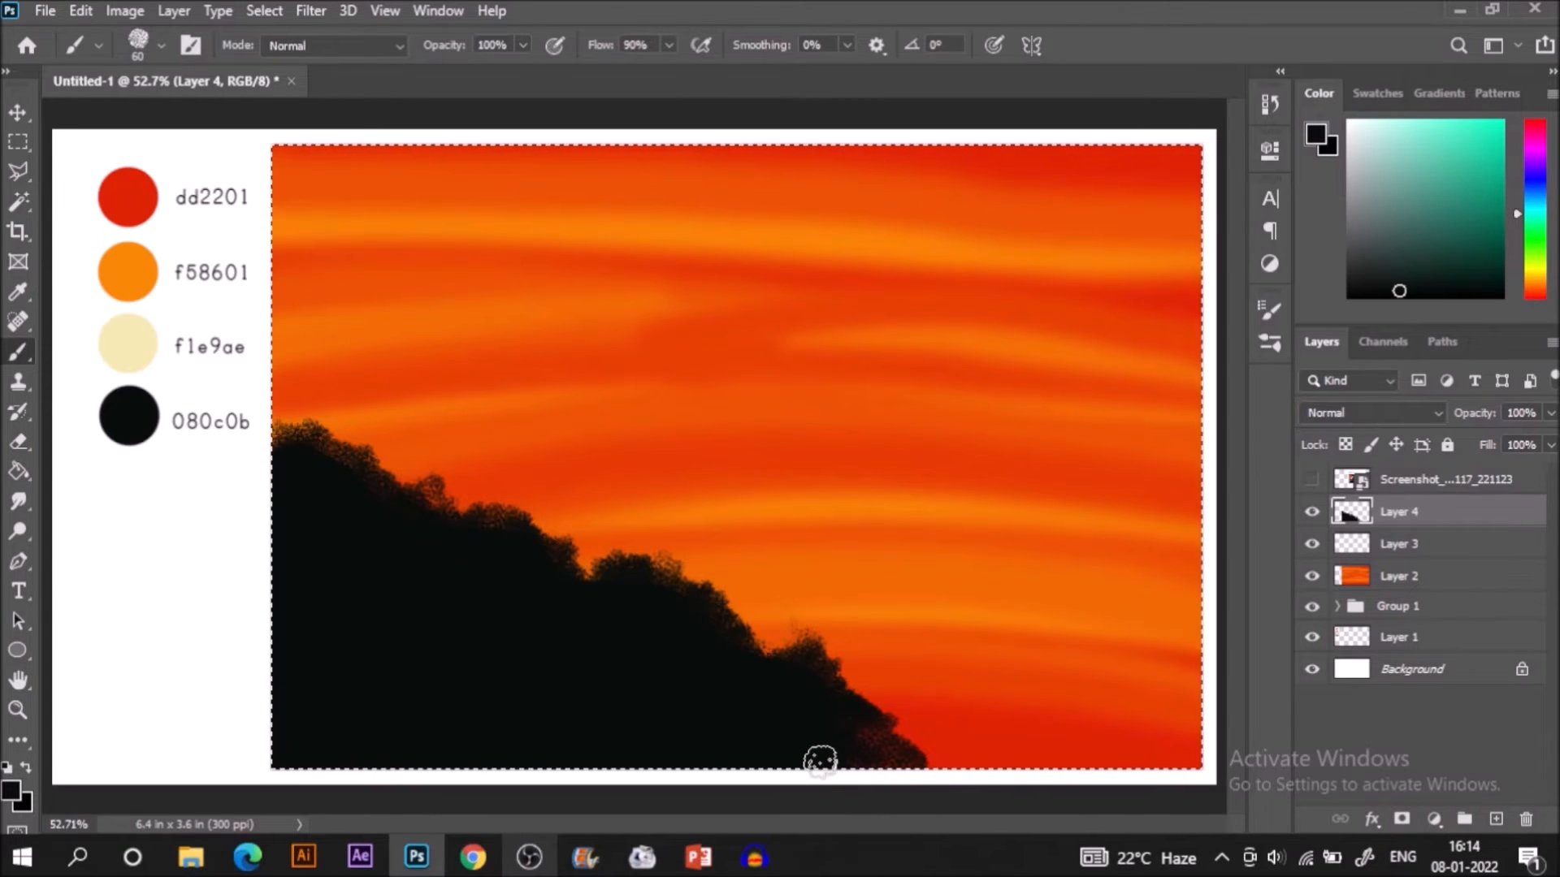
# Add a new layer and paint a vertical black lamp post rising from the hillside with a 60 px hard round brush.
pyautogui.hotkey('ctrl', 'shift', 'alt', 'n')
pyautogui.click(1272, 350)
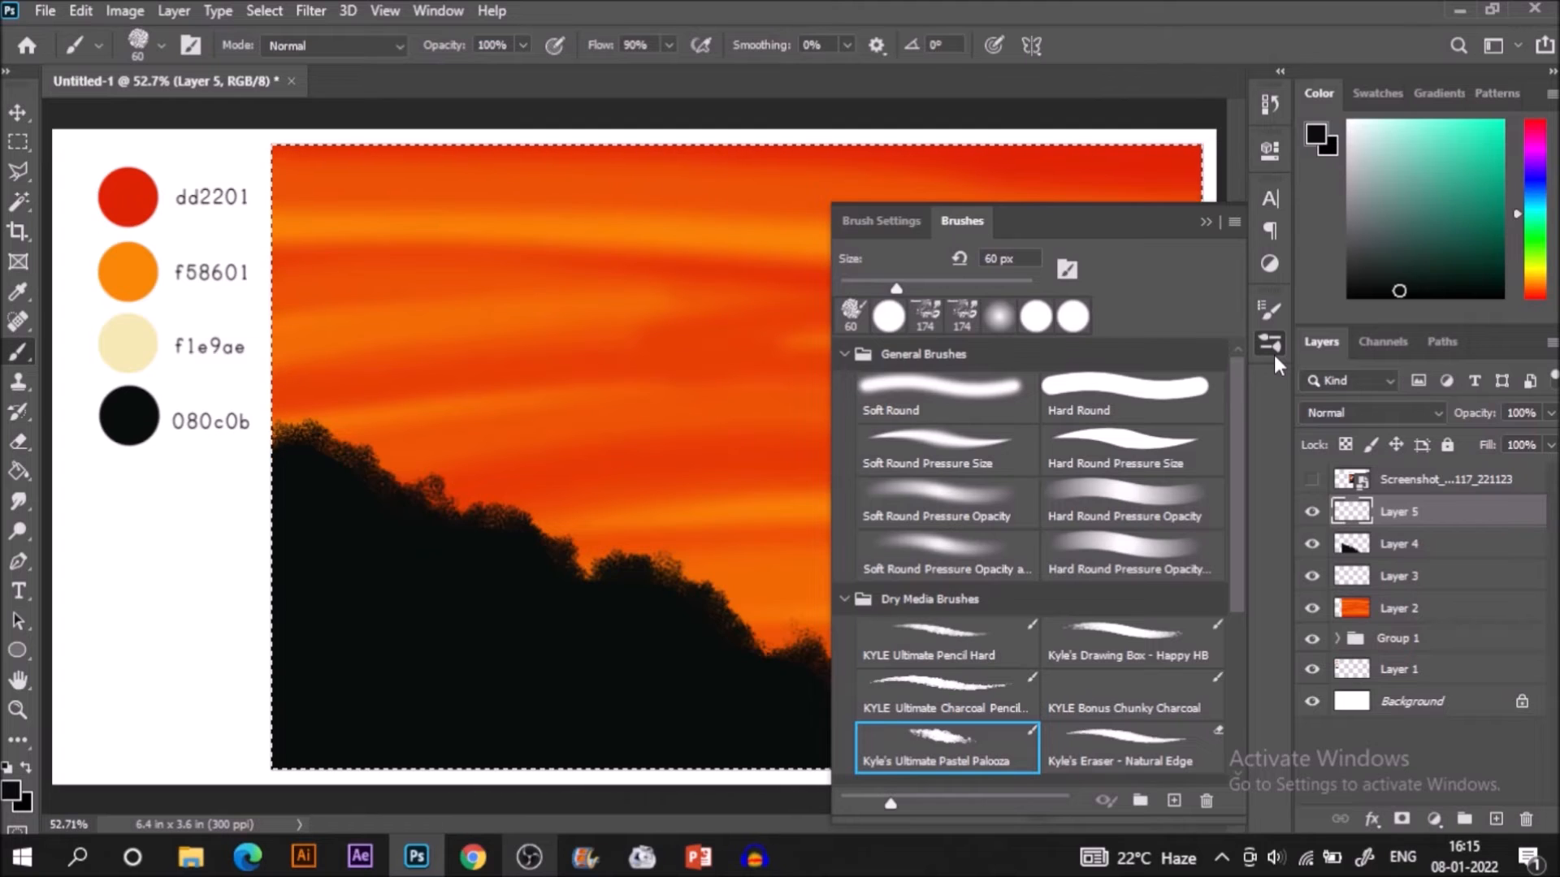
pyautogui.click(1162, 390)
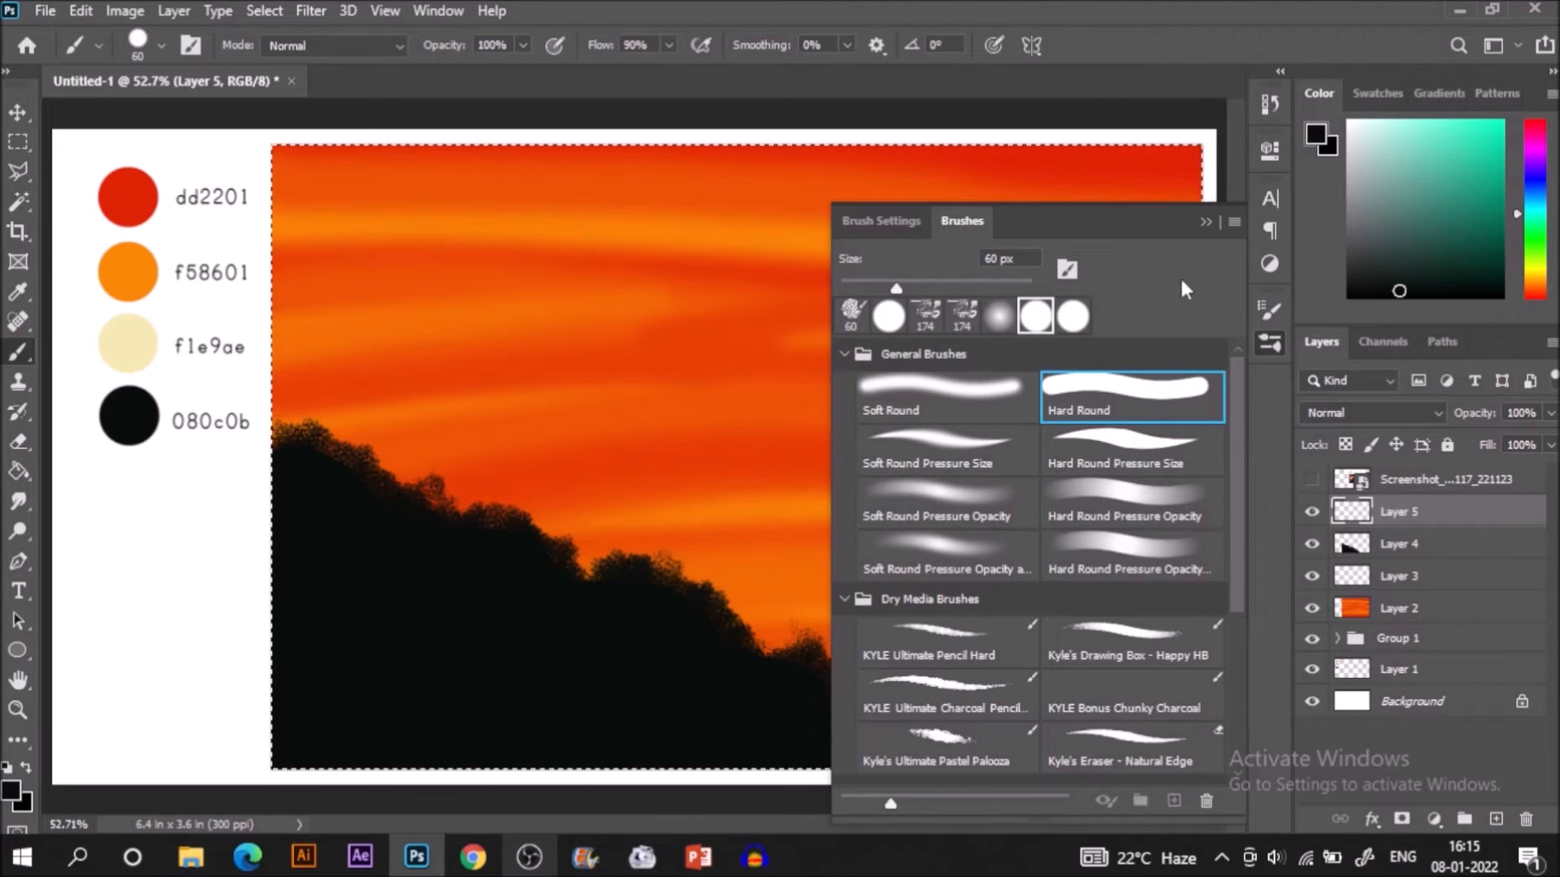
pyautogui.click(1206, 222)
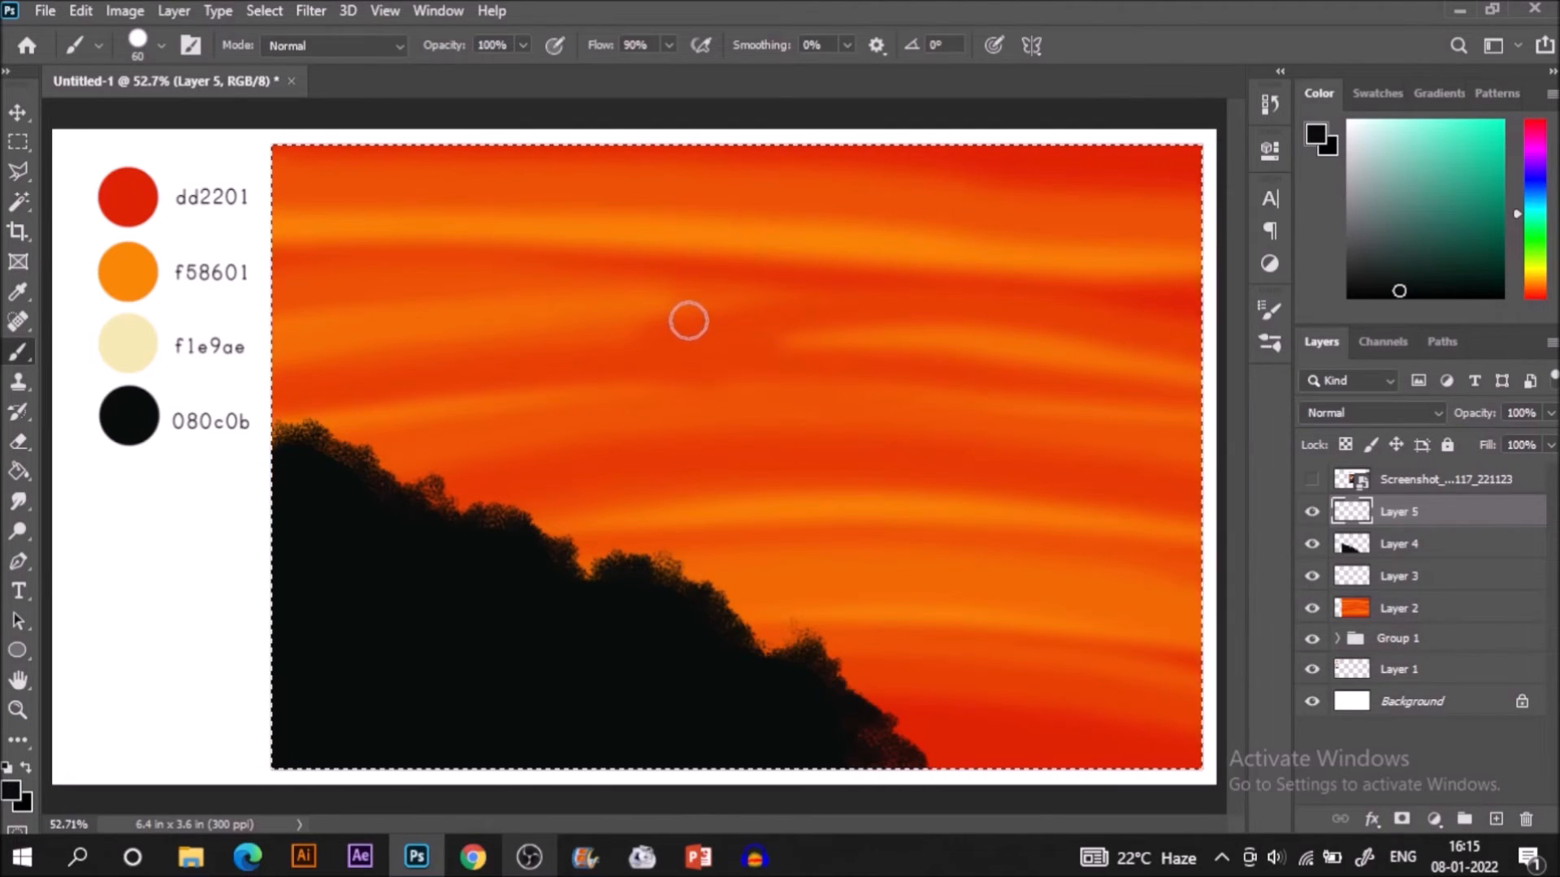
pyautogui.moveTo(689, 323); pyautogui.dragTo(705, 644)
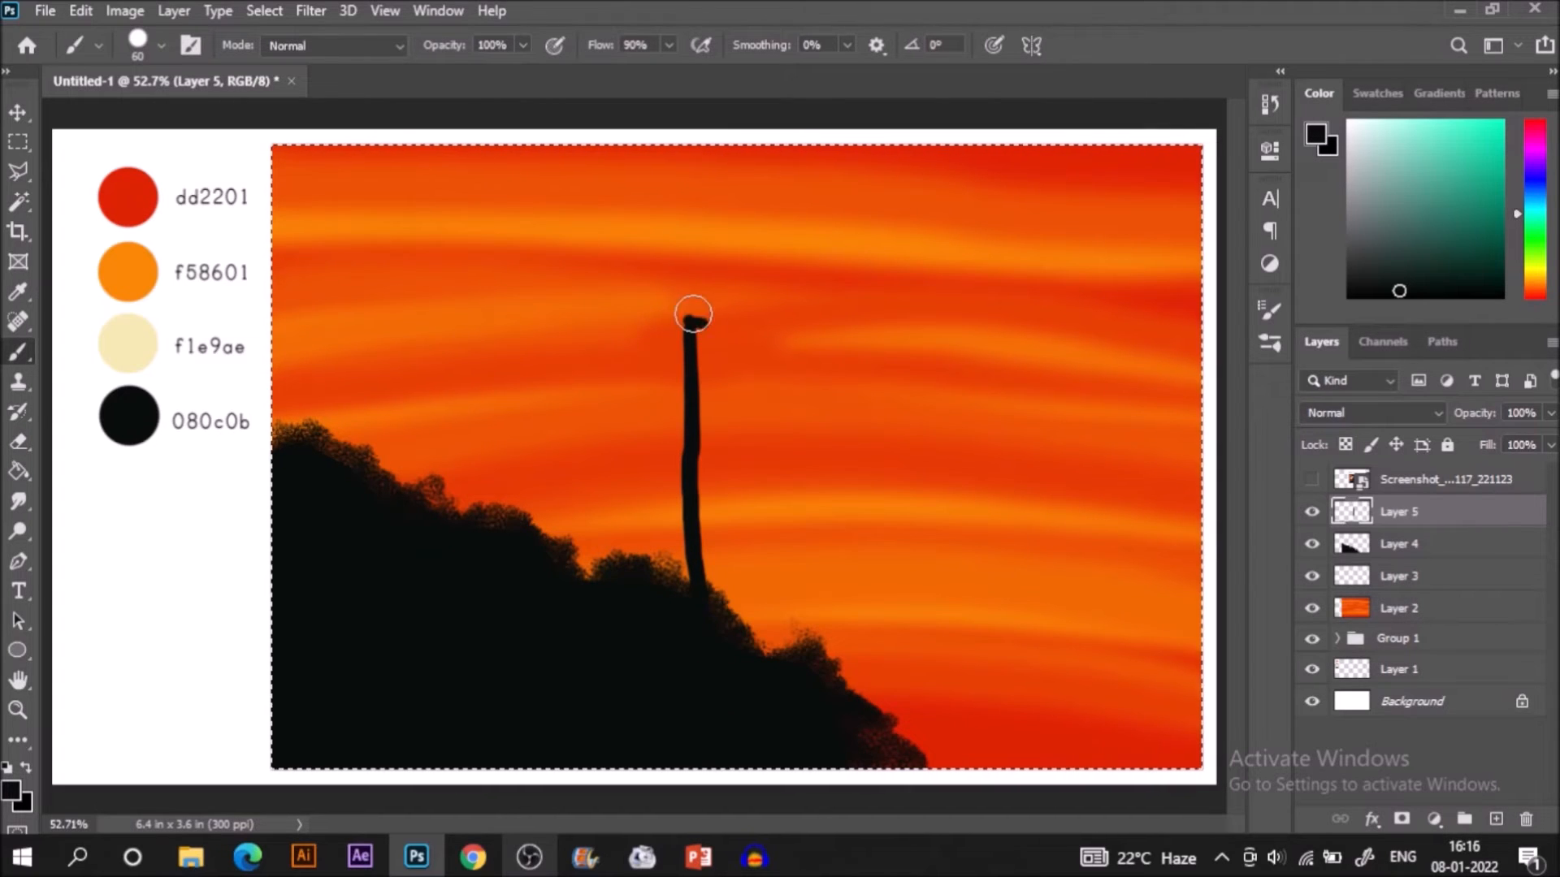
# Reduce the brush size to 35, extend the lamp post's tip and thicken the post down to the hill.
pyautogui.press('[')
pyautogui.press('[')
pyautogui.press('[')
pyautogui.press('[')
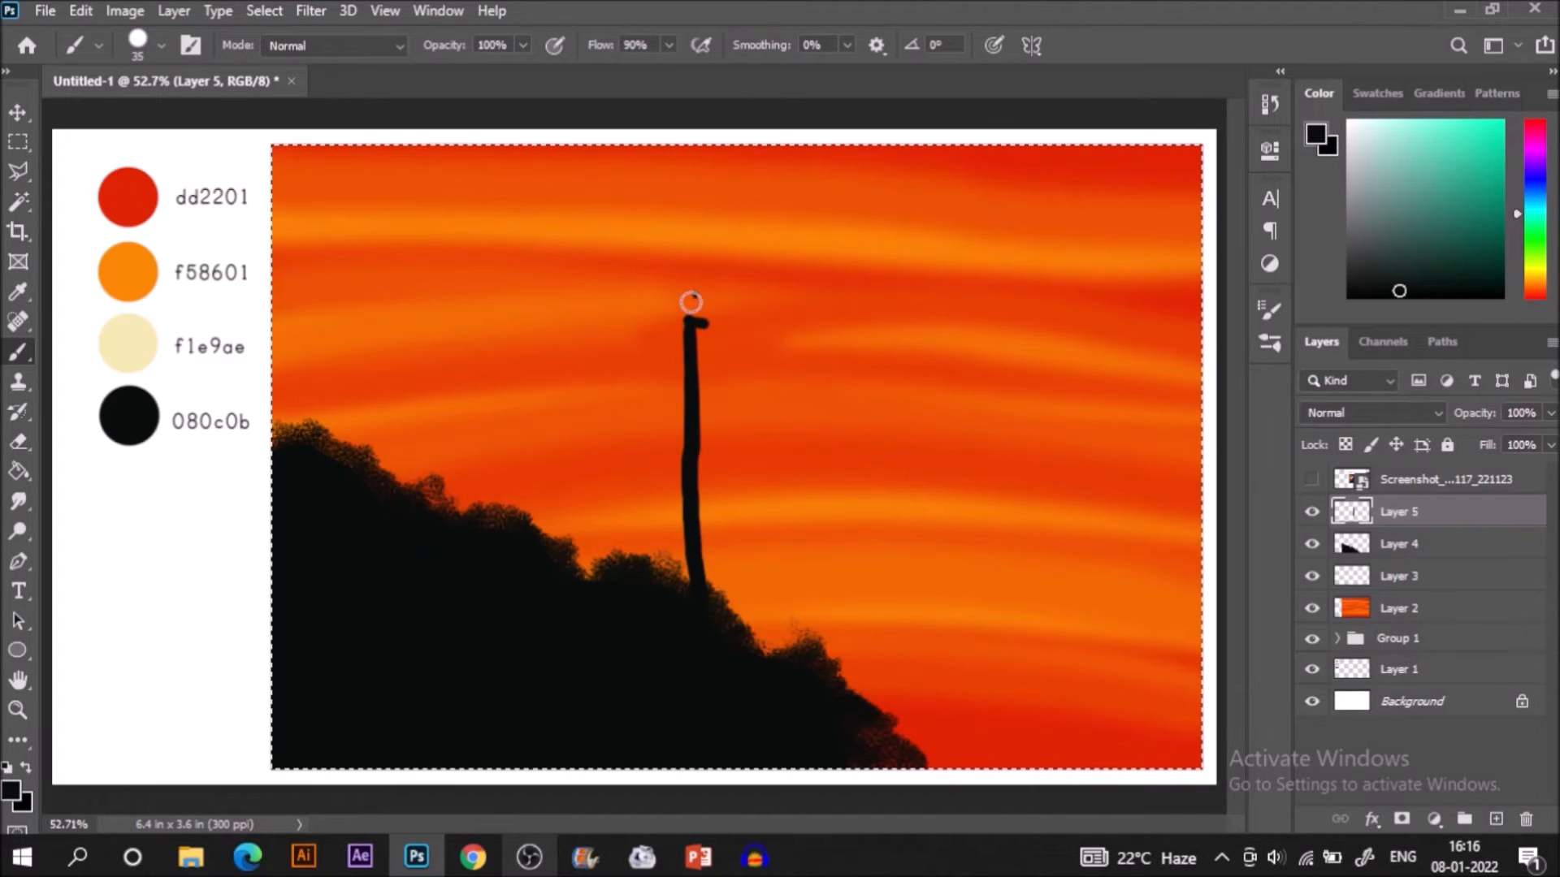
pyautogui.moveTo(693, 298); pyautogui.dragTo(706, 307)
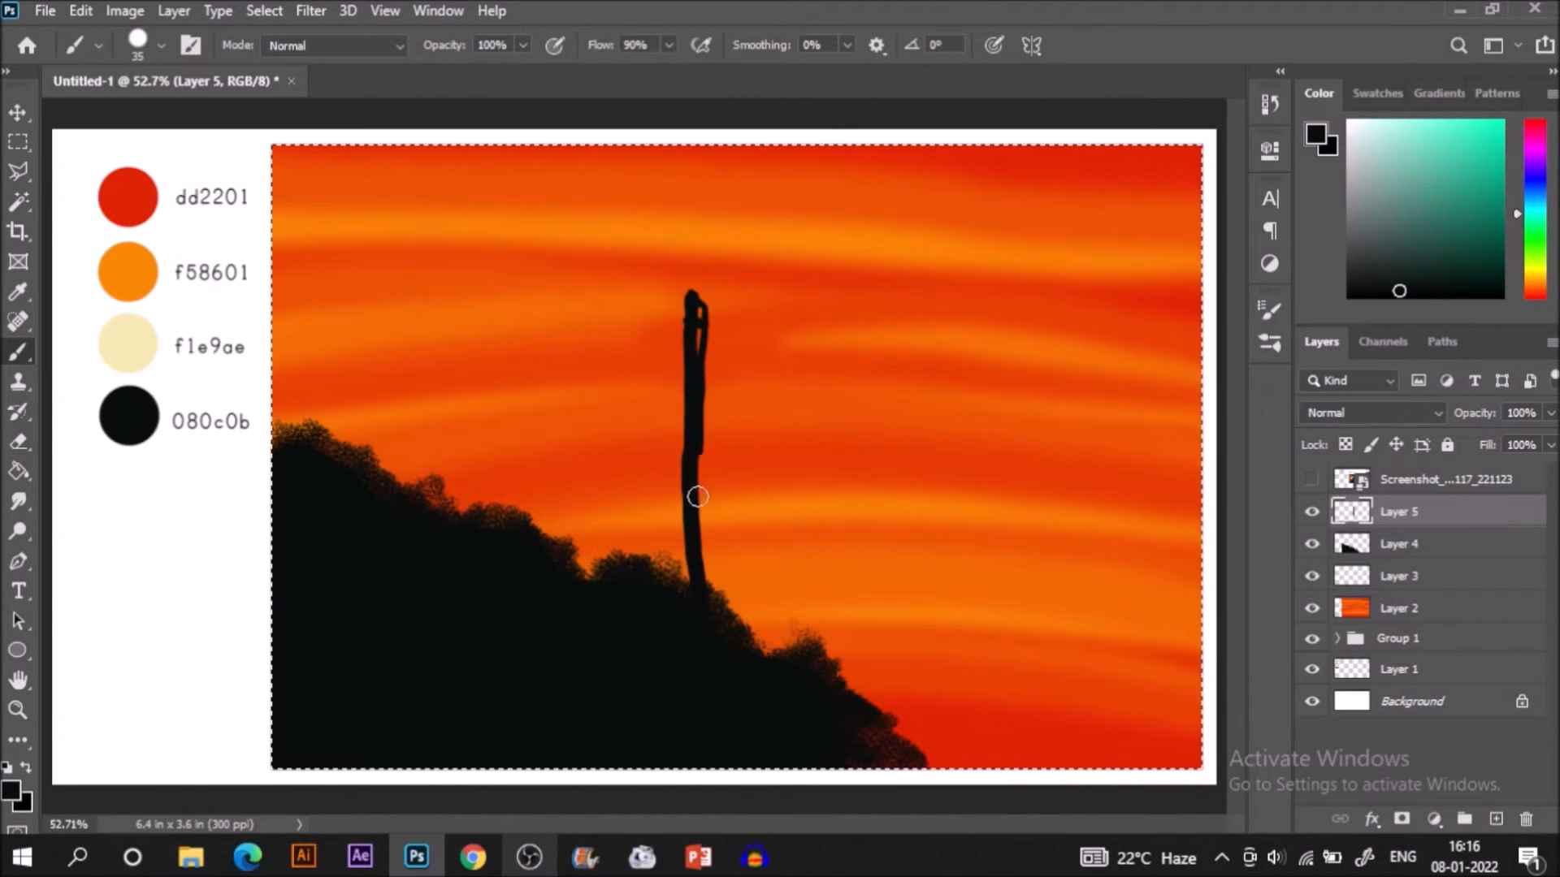
pyautogui.moveTo(689, 365)
pyautogui.mouseDown()
pyautogui.moveTo(701, 307)
pyautogui.moveTo(698, 333)
pyautogui.mouseUp()
pyautogui.moveTo(704, 495); pyautogui.dragTo(707, 598)
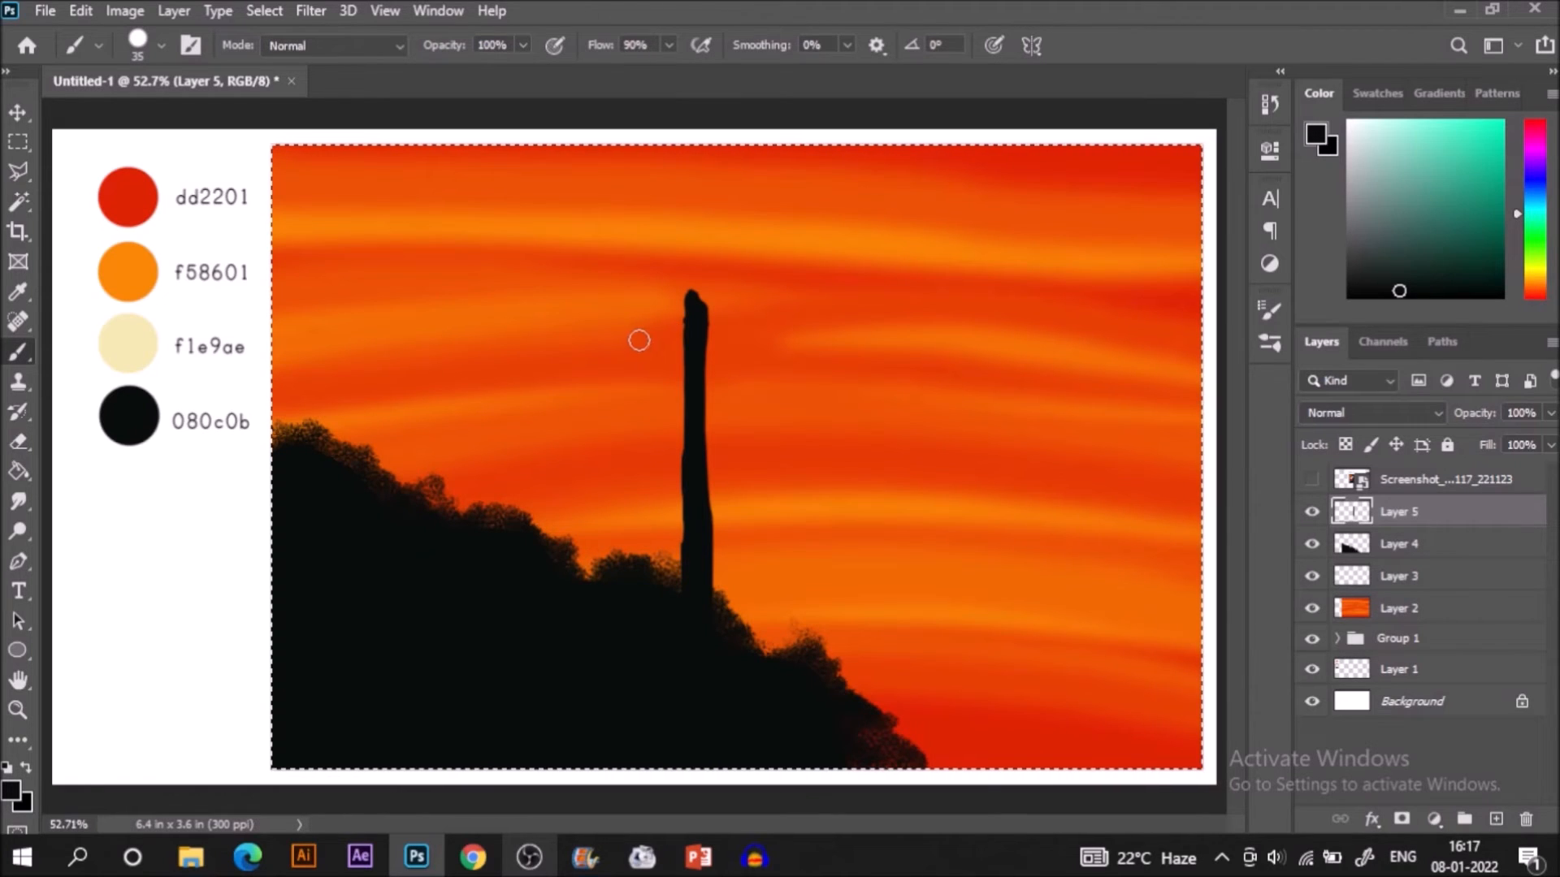
# Paint a short crossbar near the post's tip and a tapered lantern frame beside it with a solid cap and knob.
pyautogui.moveTo(653, 325); pyautogui.dragTo(729, 323)
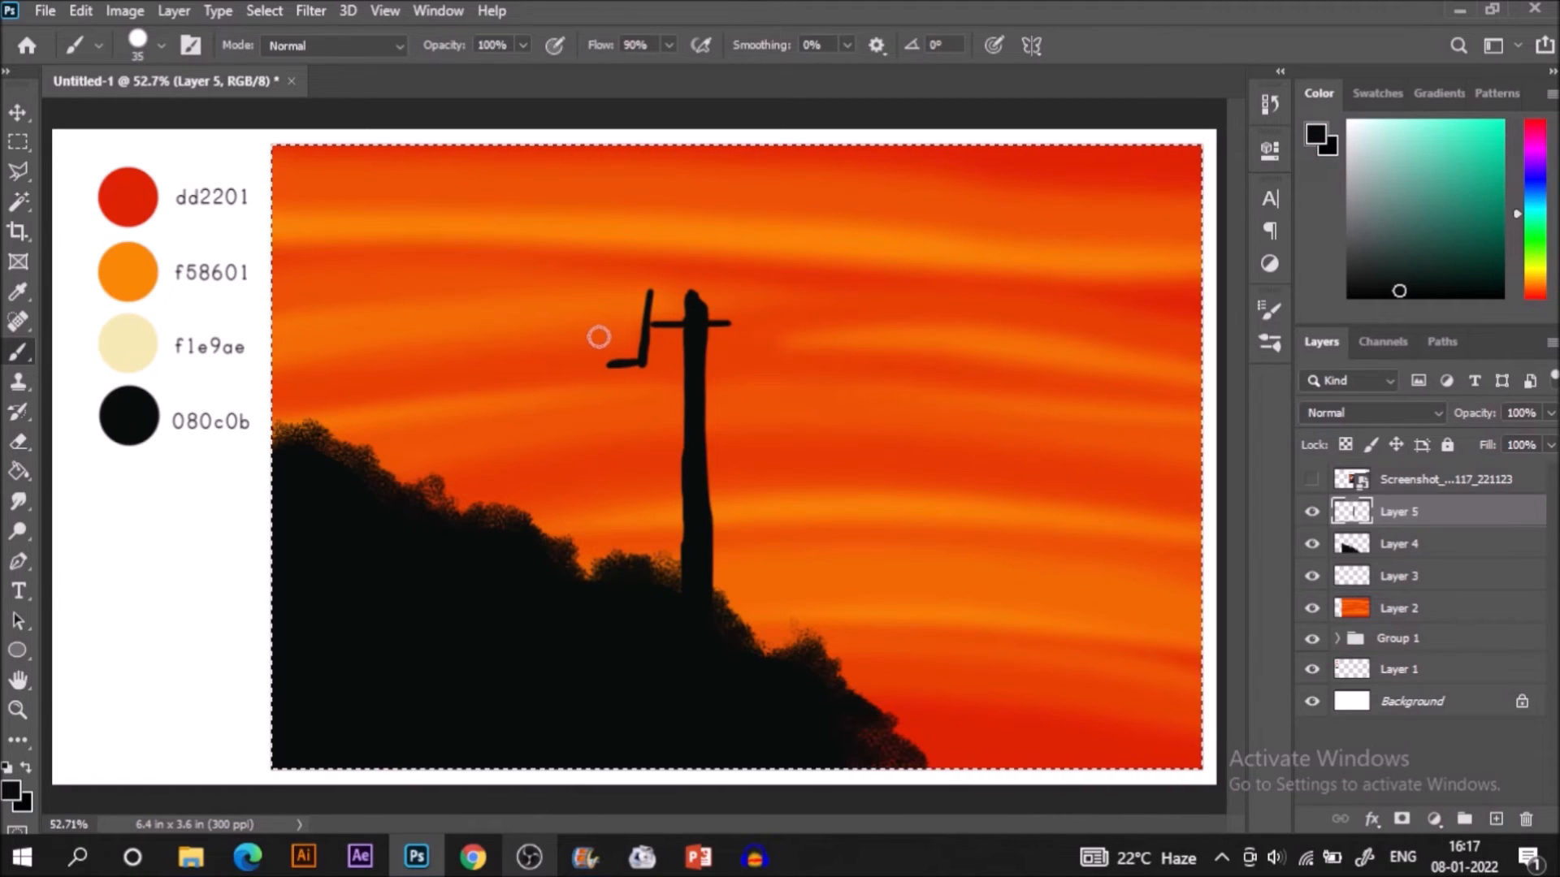
pyautogui.moveTo(593, 297); pyautogui.dragTo(609, 360)
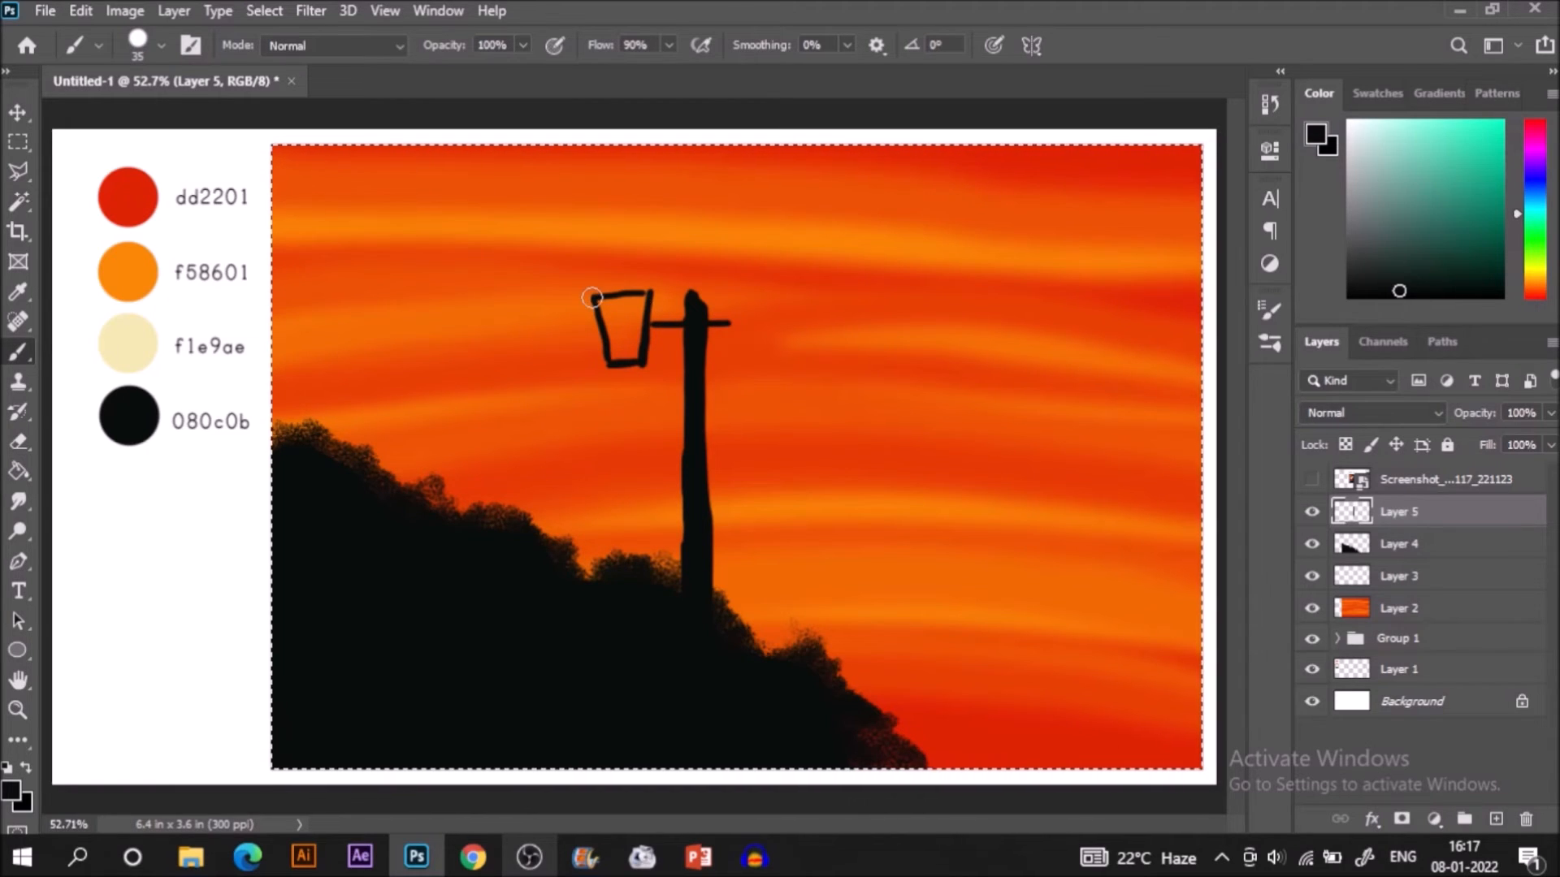
pyautogui.moveTo(649, 290); pyautogui.dragTo(596, 299)
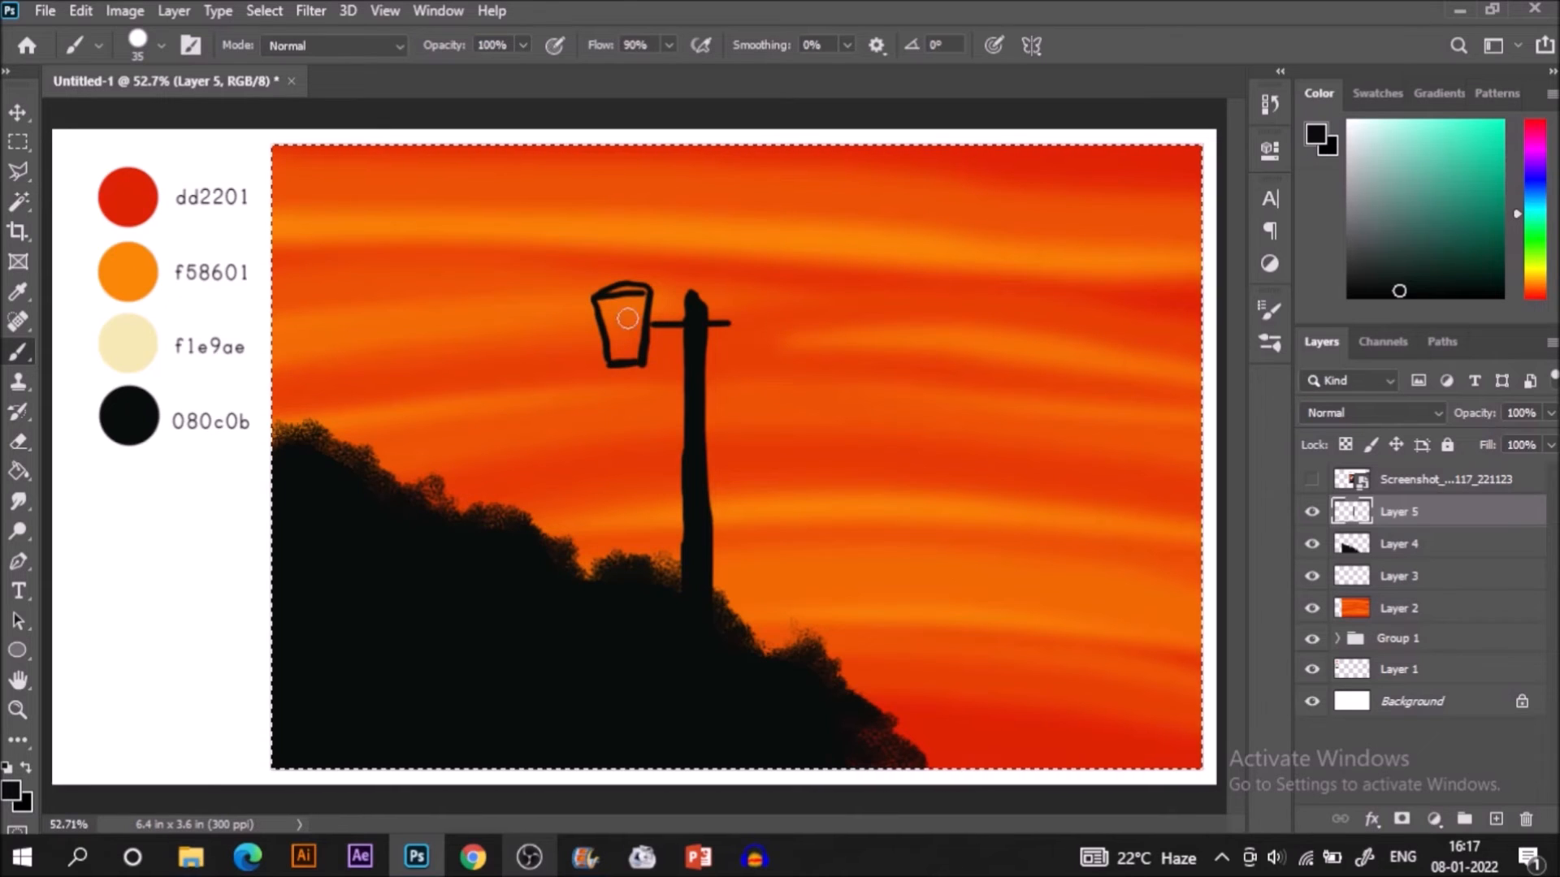
pyautogui.moveTo(591, 294)
pyautogui.mouseDown()
pyautogui.moveTo(648, 293)
pyautogui.moveTo(599, 292)
pyautogui.moveTo(645, 291)
pyautogui.moveTo(615, 271)
pyautogui.mouseUp()
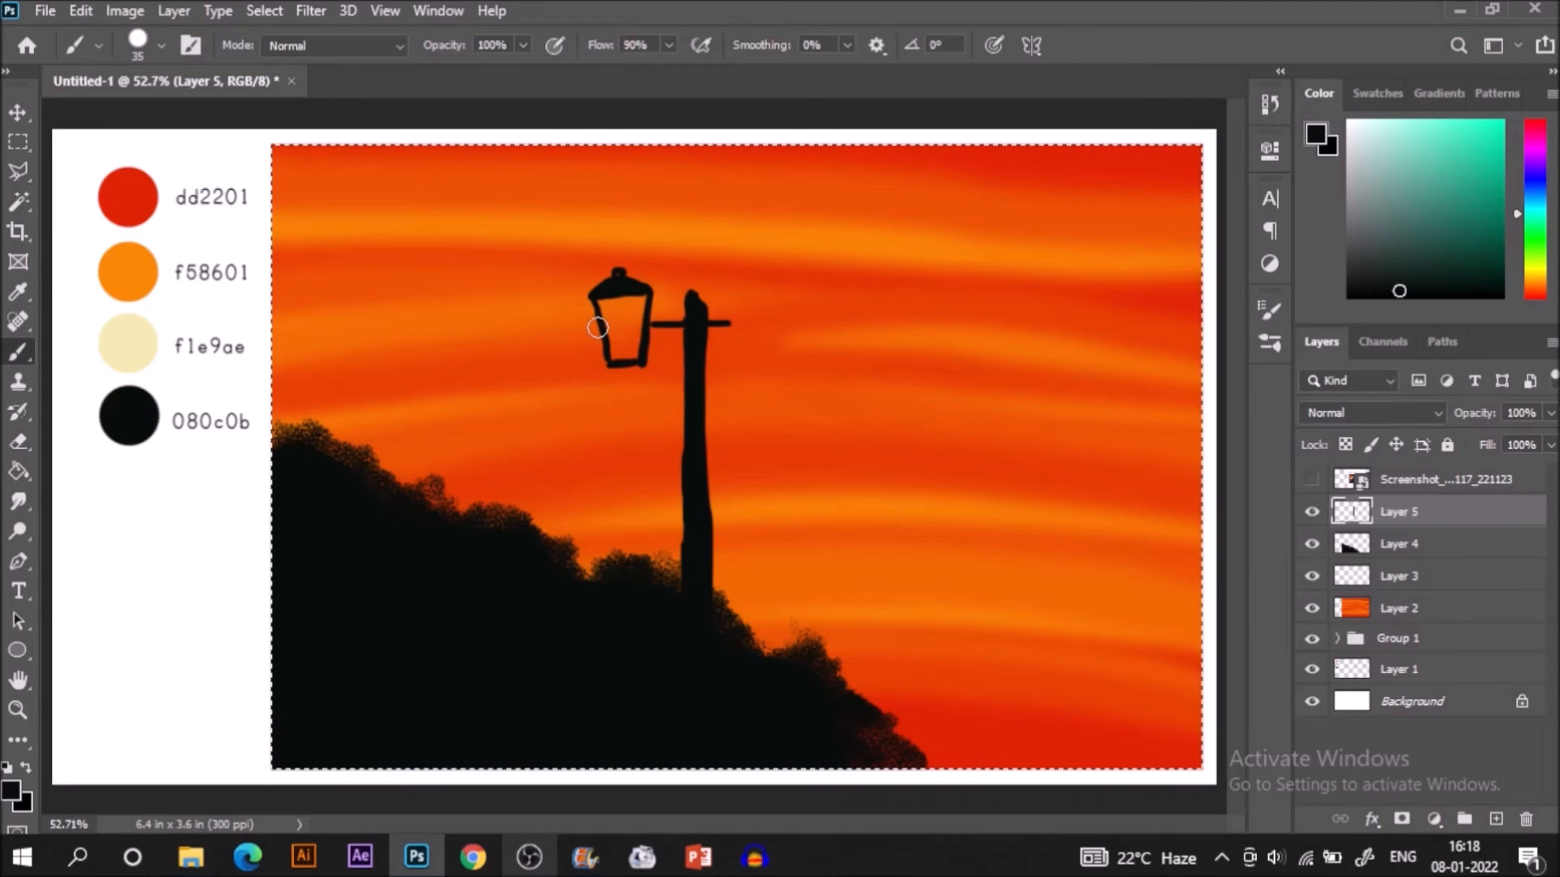
# Add a new layer beneath the lamp post's layer and sample the cream f1e9ae palette colour.
pyautogui.click(1495, 819)
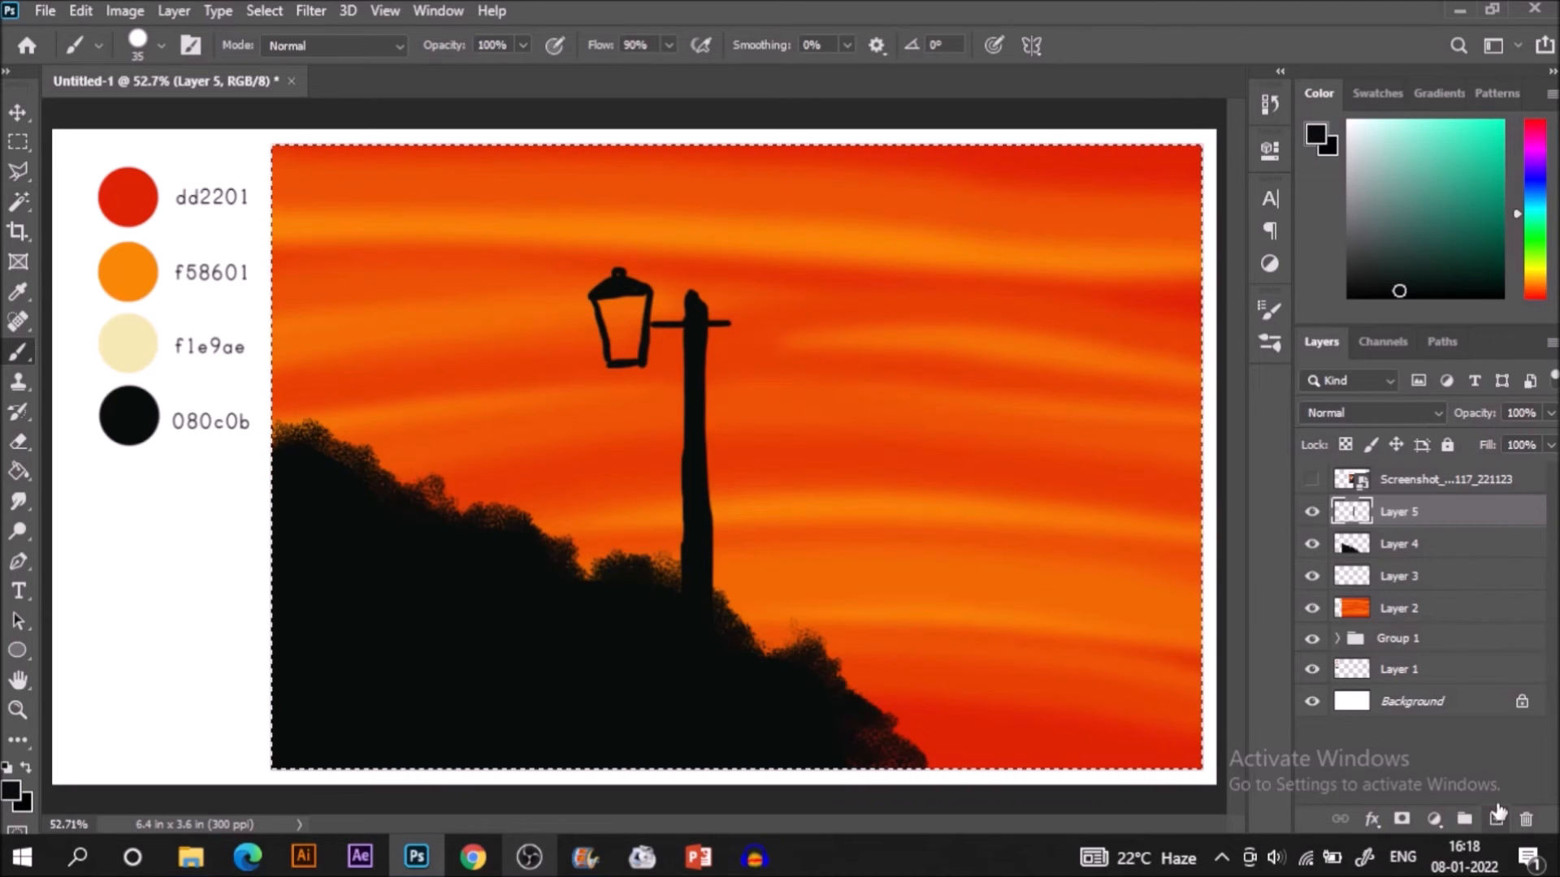
pyautogui.moveTo(1426, 508); pyautogui.dragTo(1373, 540)
pyautogui.press('i')
pyautogui.click(101, 342)
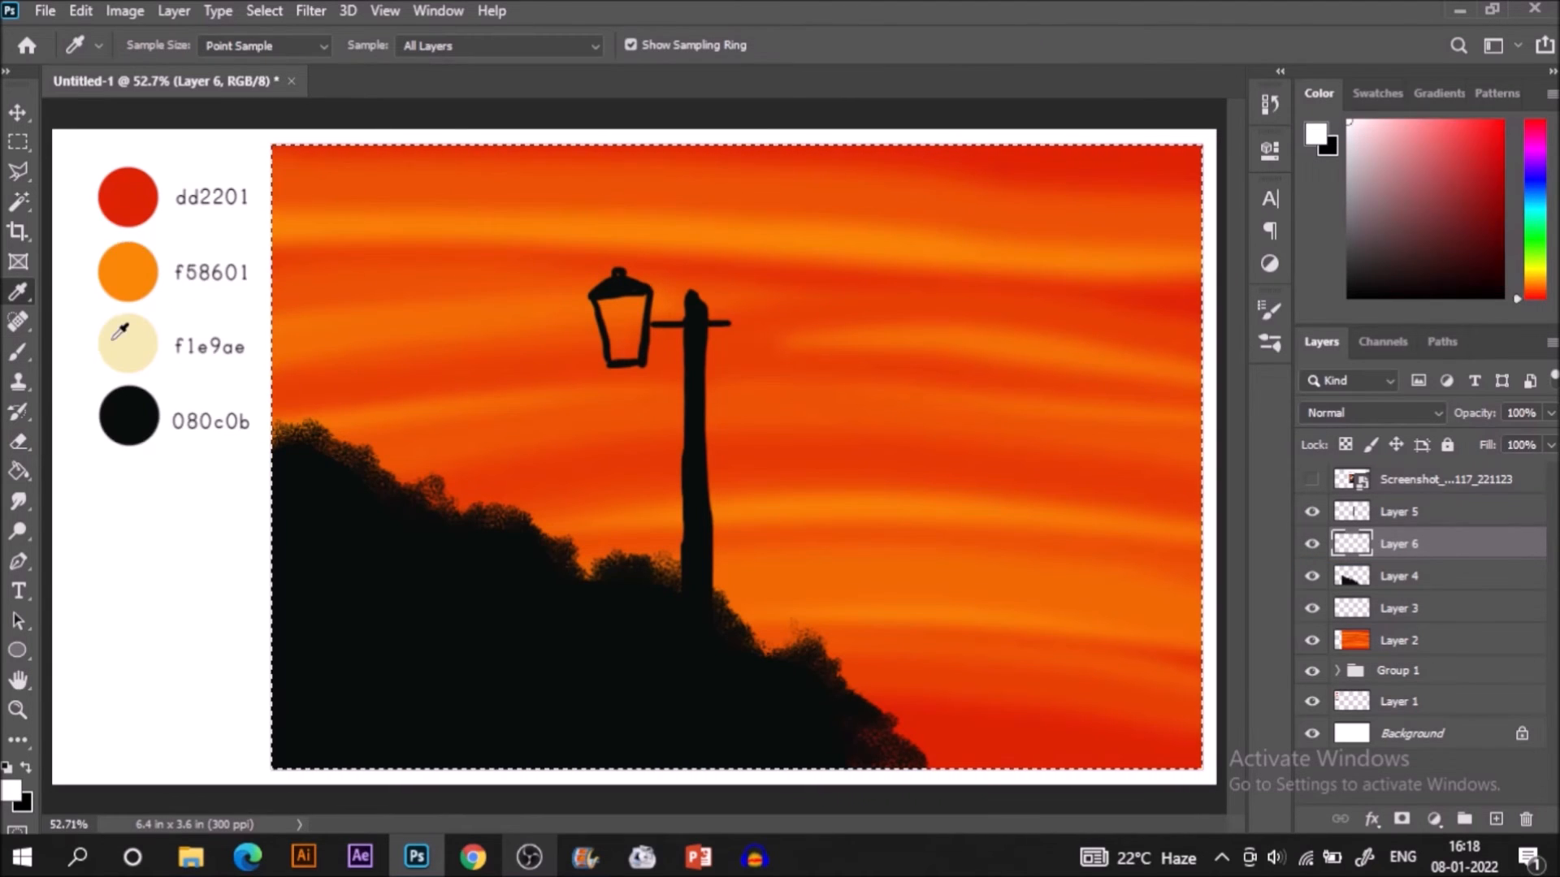
# Paint cream light inside the lantern and around its cap with a soft brush at size 70.
pyautogui.click(1272, 344)
pyautogui.press('b')
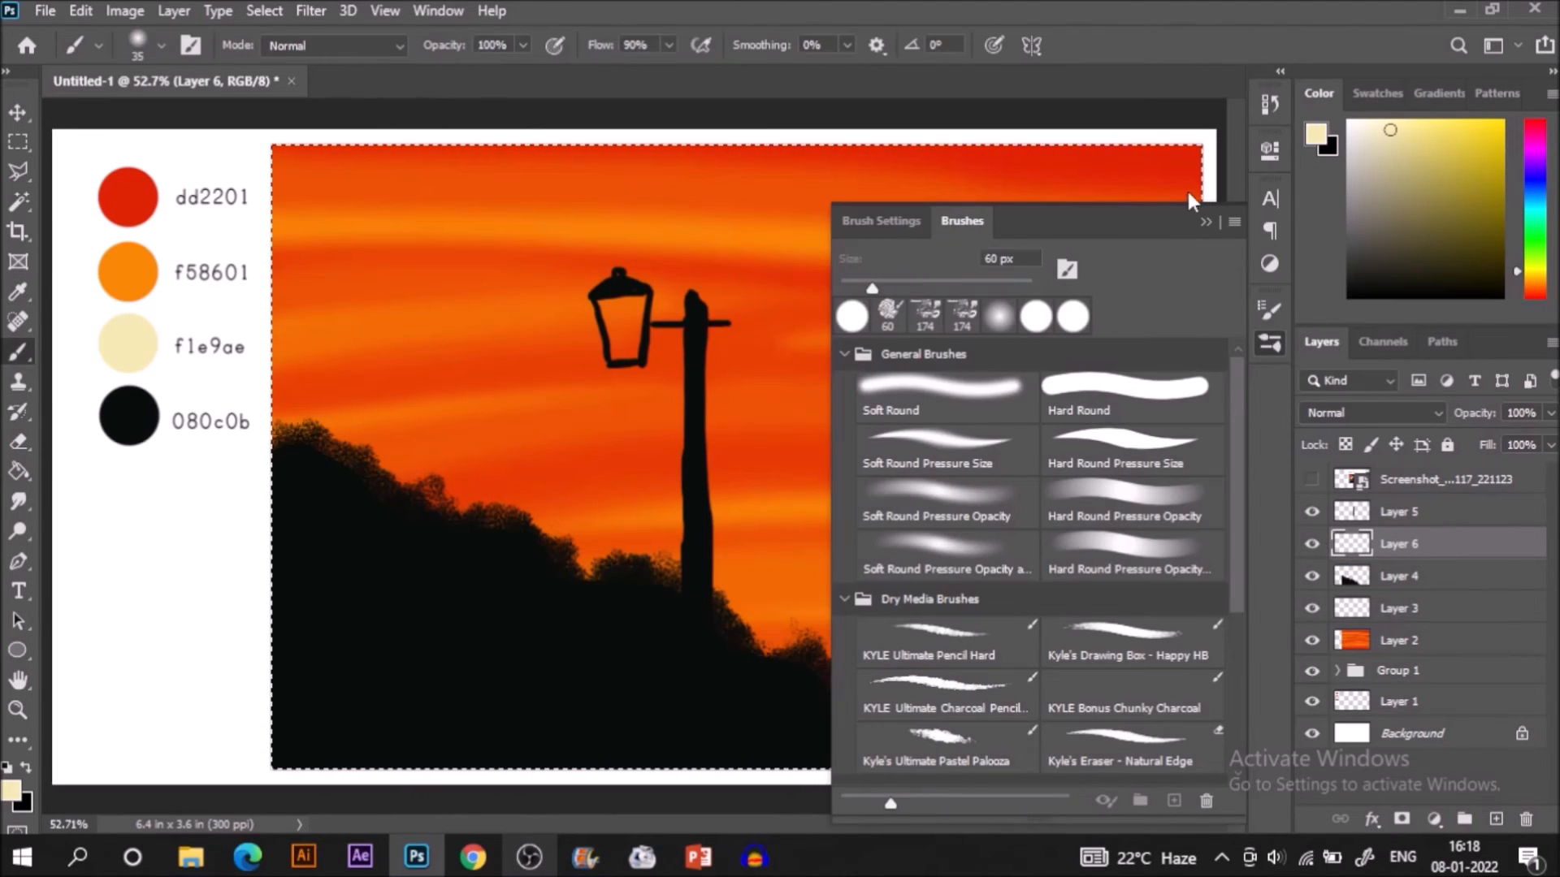
pyautogui.press(']')
pyautogui.press(']')
pyautogui.press(']')
pyautogui.press(']')
pyautogui.press(']')
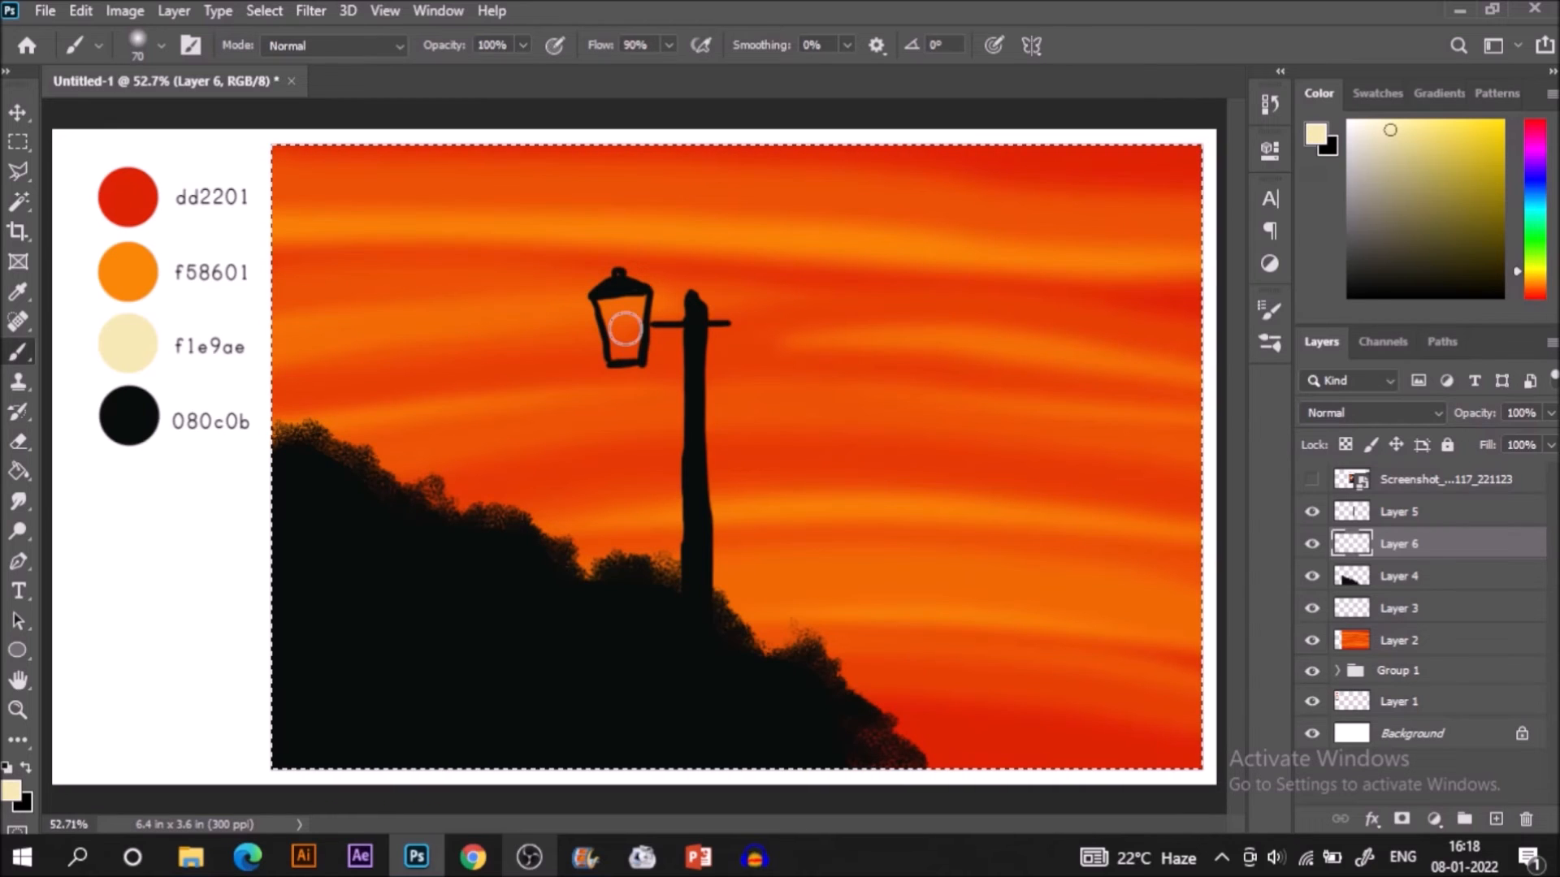
pyautogui.moveTo(621, 328)
pyautogui.mouseDown()
pyautogui.moveTo(638, 303)
pyautogui.moveTo(629, 329)
pyautogui.moveTo(589, 300)
pyautogui.mouseUp()
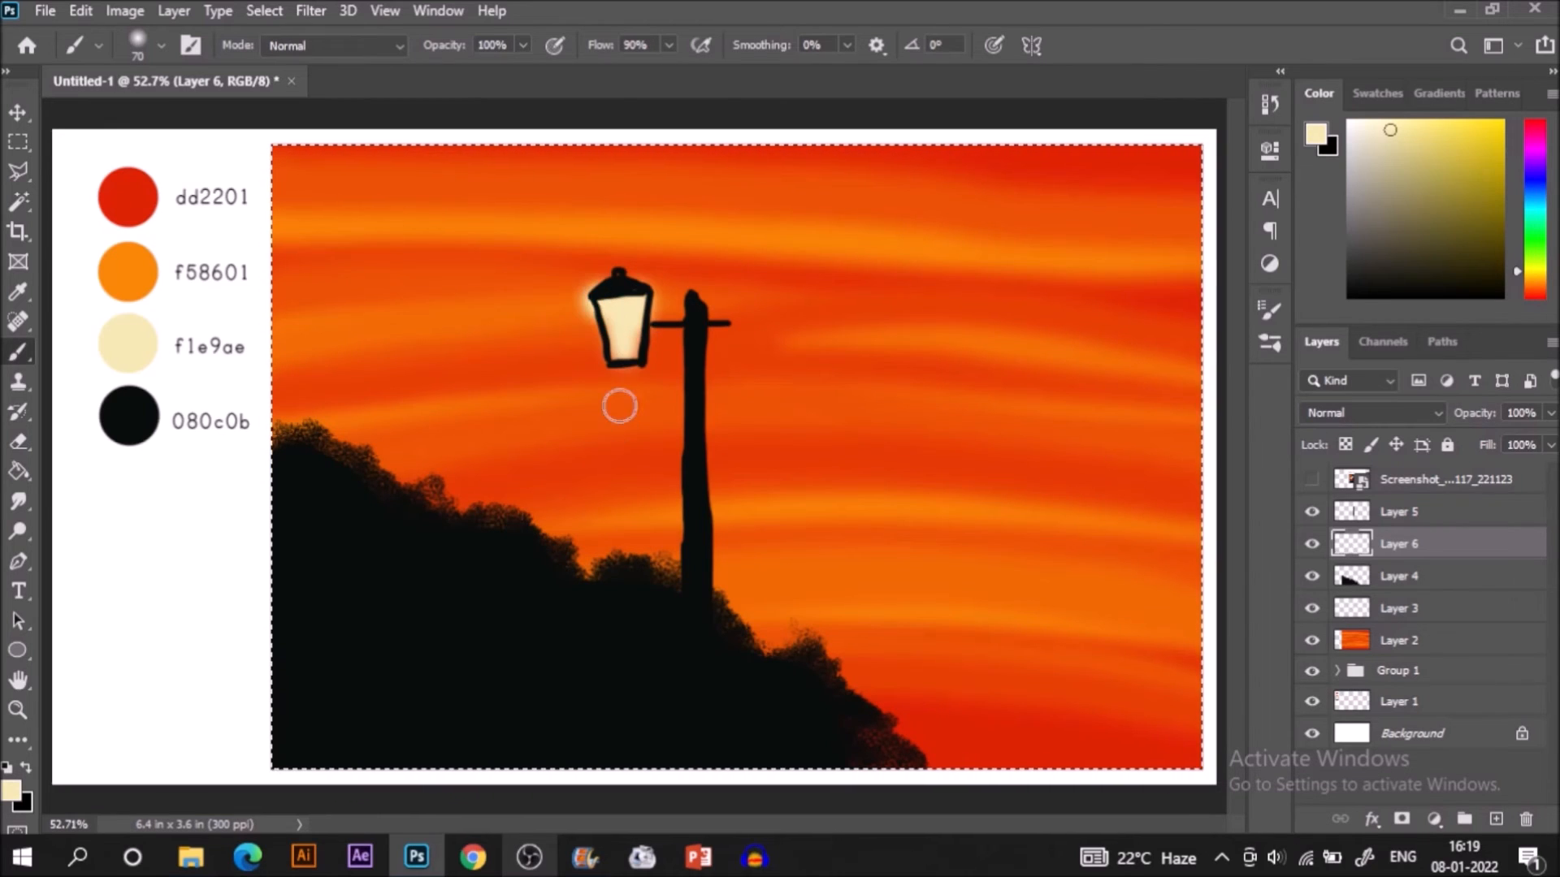
# Set the brush opacity to 50% and paint a softer cream glow around the lantern's lower part and sides.
pyautogui.click(491, 46)
pyautogui.write('50')
pyautogui.moveTo(609, 357)
pyautogui.mouseDown()
pyautogui.moveTo(642, 272)
pyautogui.moveTo(657, 339)
pyautogui.mouseUp()
# Add a new layer above the lamp post's layer and brush a faint cream glow over the lantern at 10% opacity.
pyautogui.click(1496, 820)
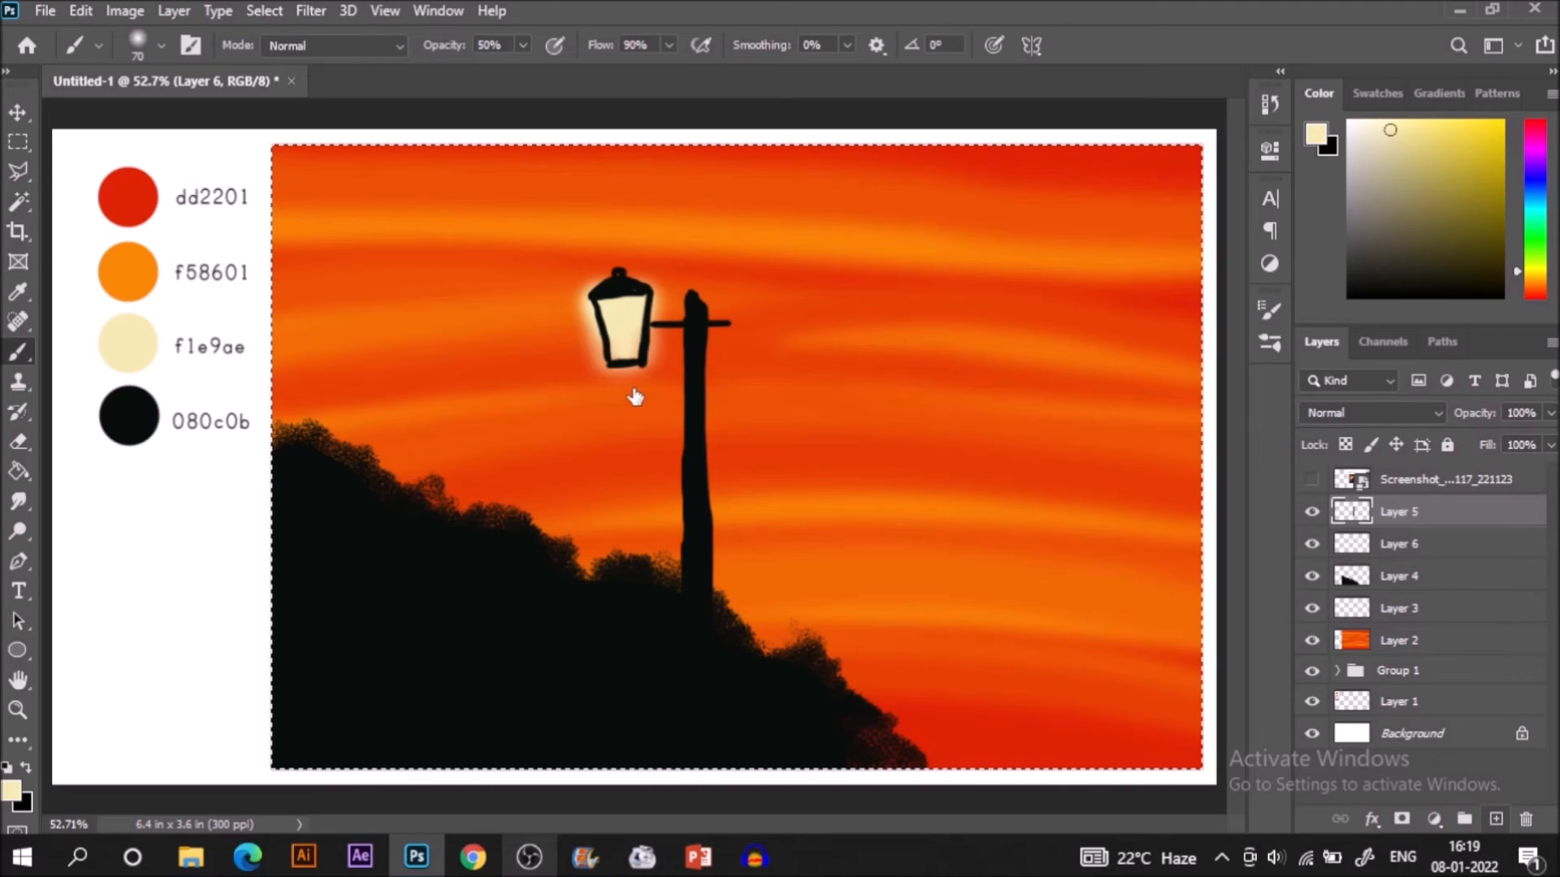
pyautogui.press('1')
pyautogui.moveTo(597, 306)
pyautogui.mouseDown()
pyautogui.moveTo(611, 356)
pyautogui.moveTo(641, 347)
pyautogui.mouseUp()
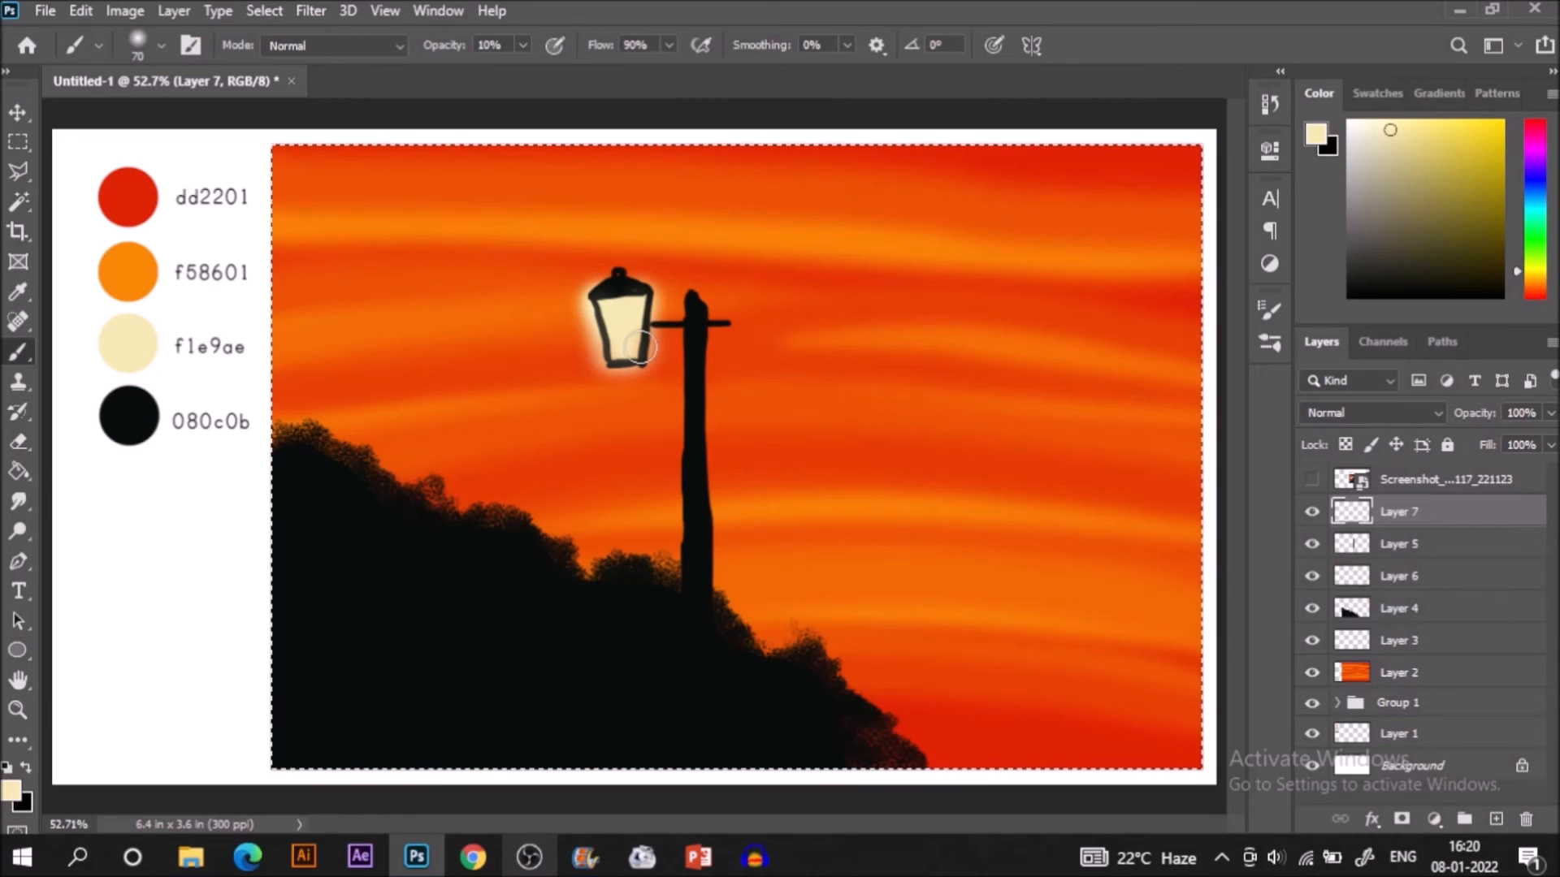
# Deselect the canvas area and merge Layer 7, Layer 5 and Layer 6 into a single lamp layer.
pyautogui.hotkey('ctrl', 'd')
pyautogui.press('m')
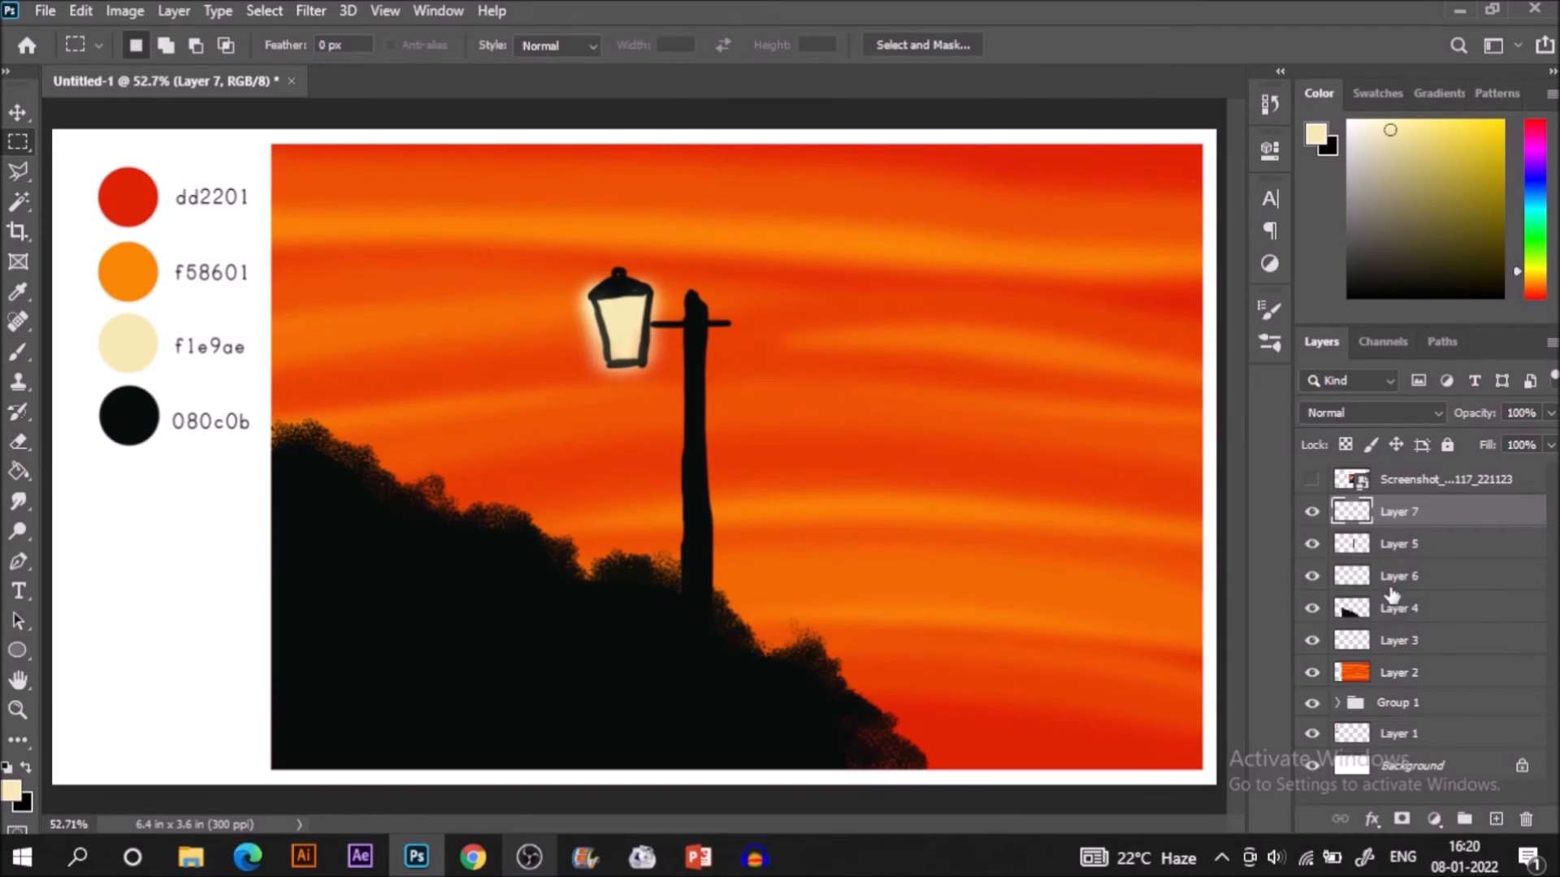
pyautogui.keyDown('shift'); pyautogui.click(1426, 582); pyautogui.keyUp('shift')
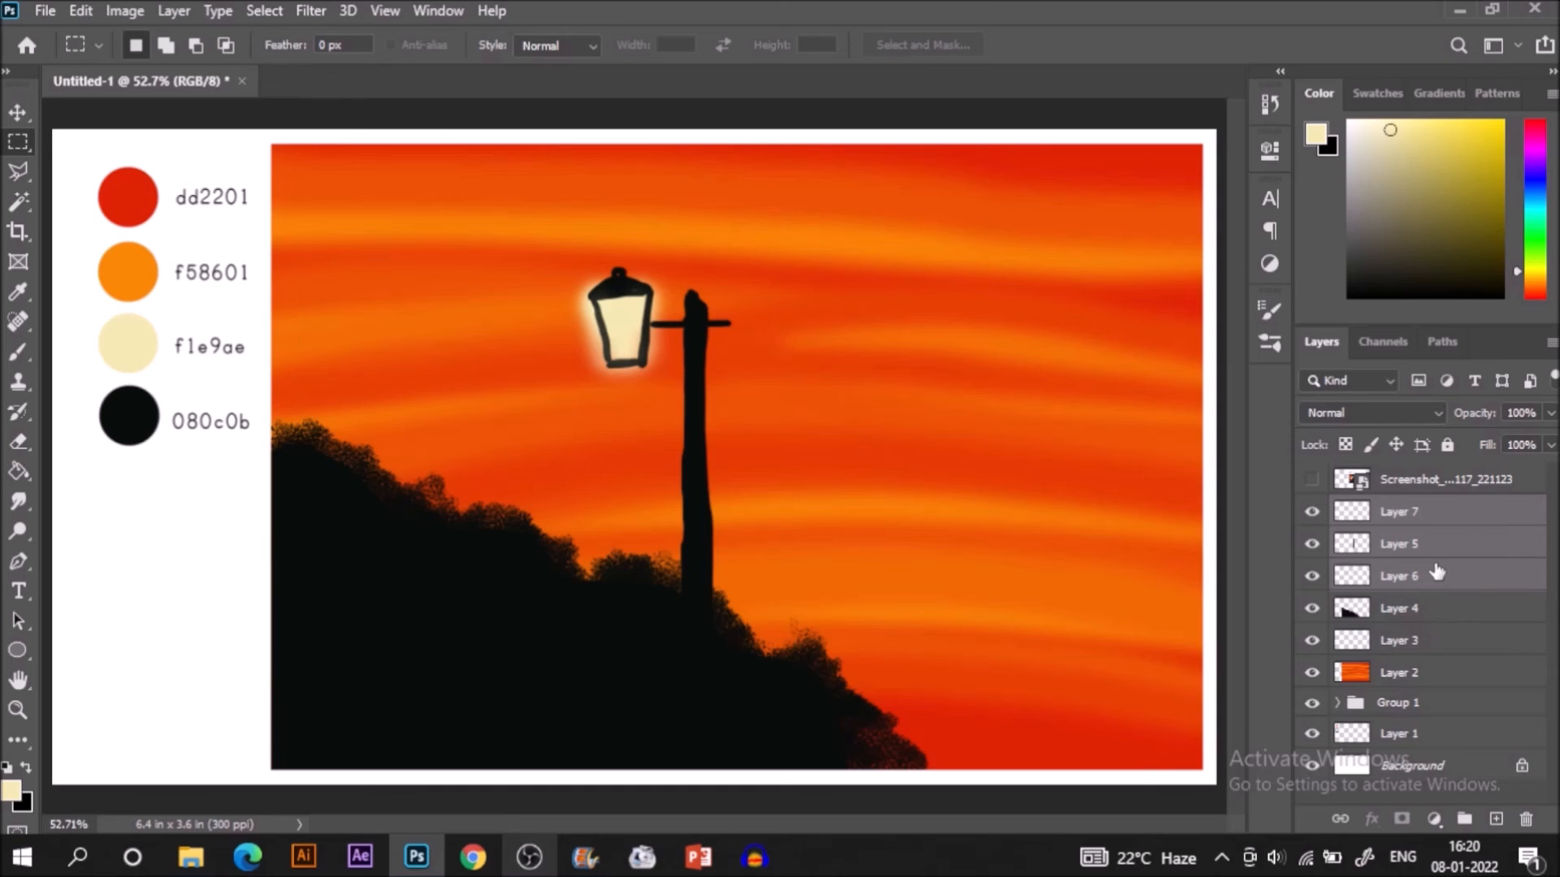
pyautogui.rightClick(1436, 573)
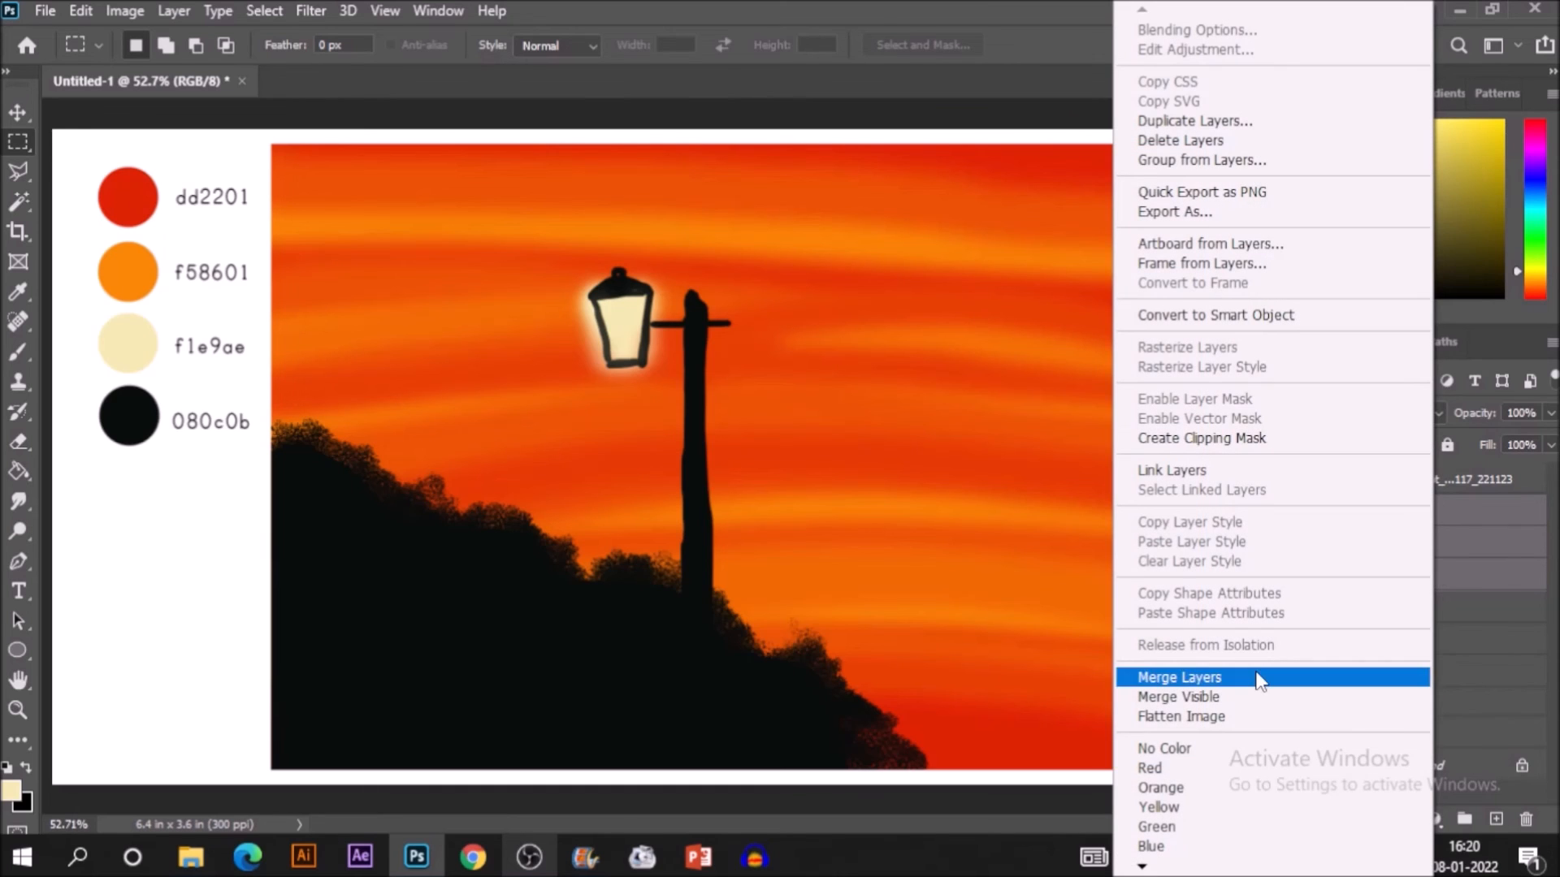
pyautogui.click(1267, 677)
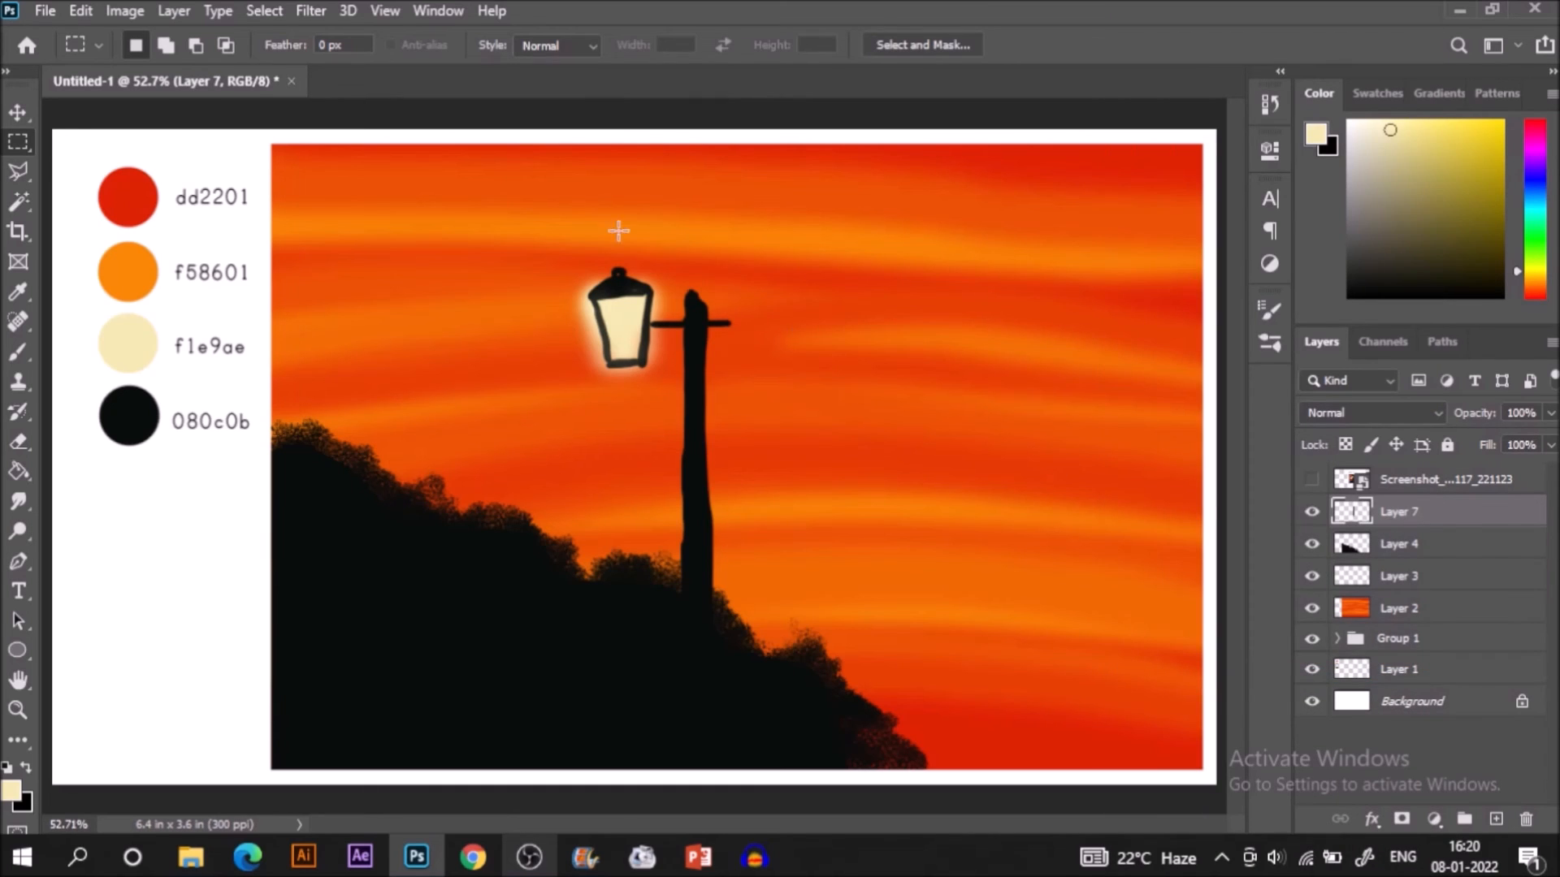
# Copy the lantern to a new layer, place it on the opposite side of the post and flip it horizontally.
pyautogui.moveTo(562, 256); pyautogui.dragTo(670, 398)
pyautogui.hotkey('ctrl', 'j')
pyautogui.press('v')
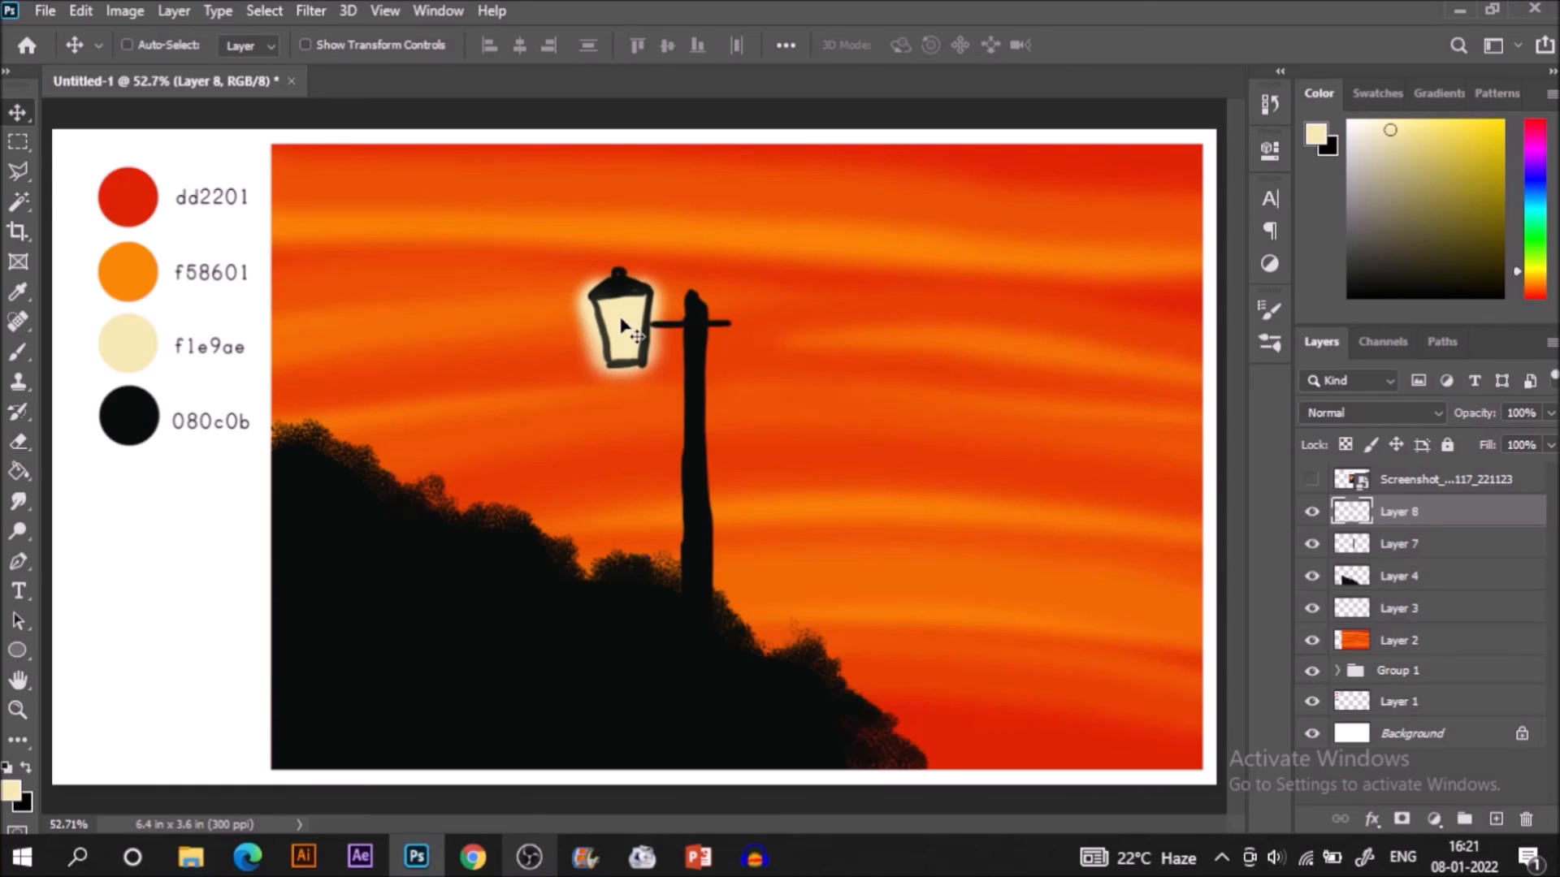
pyautogui.moveTo(723, 330); pyautogui.dragTo(775, 329)
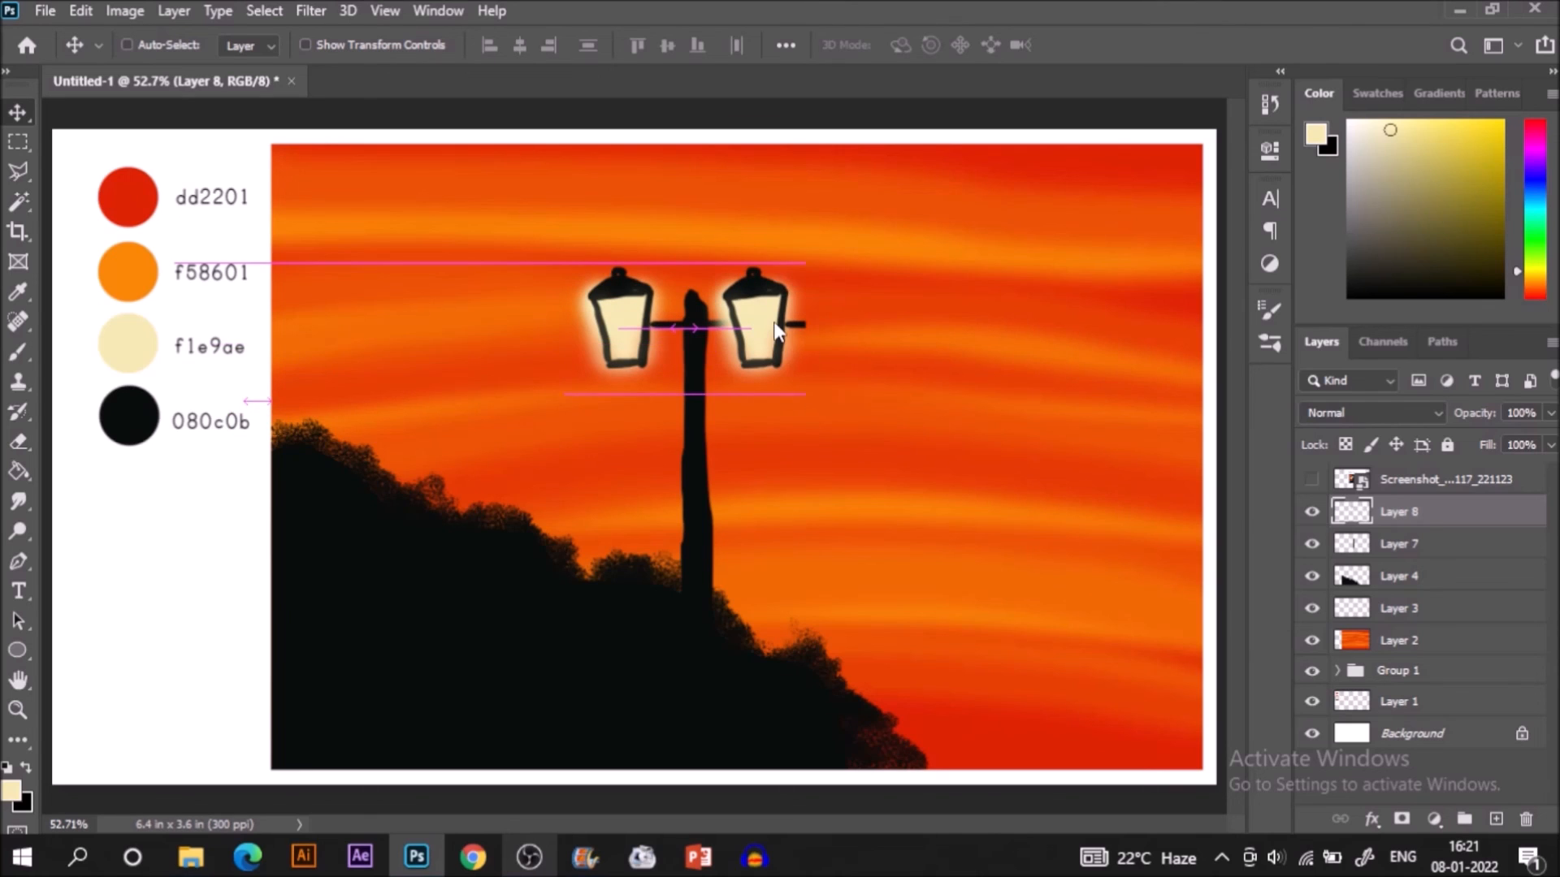
pyautogui.click(89, 11)
pyautogui.moveTo(244, 532)
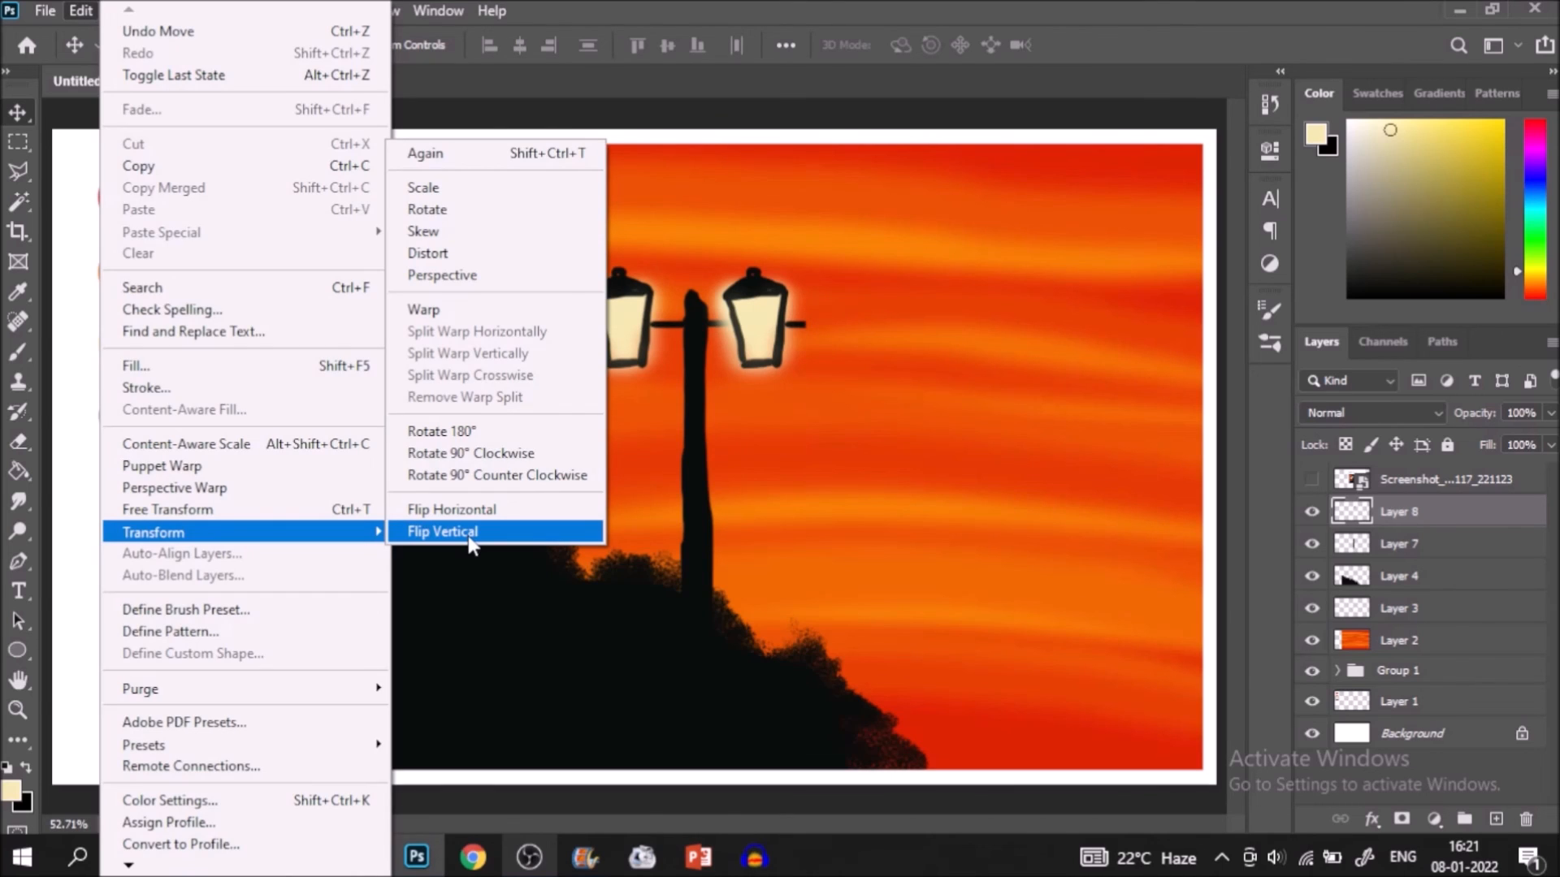
pyautogui.click(504, 453)
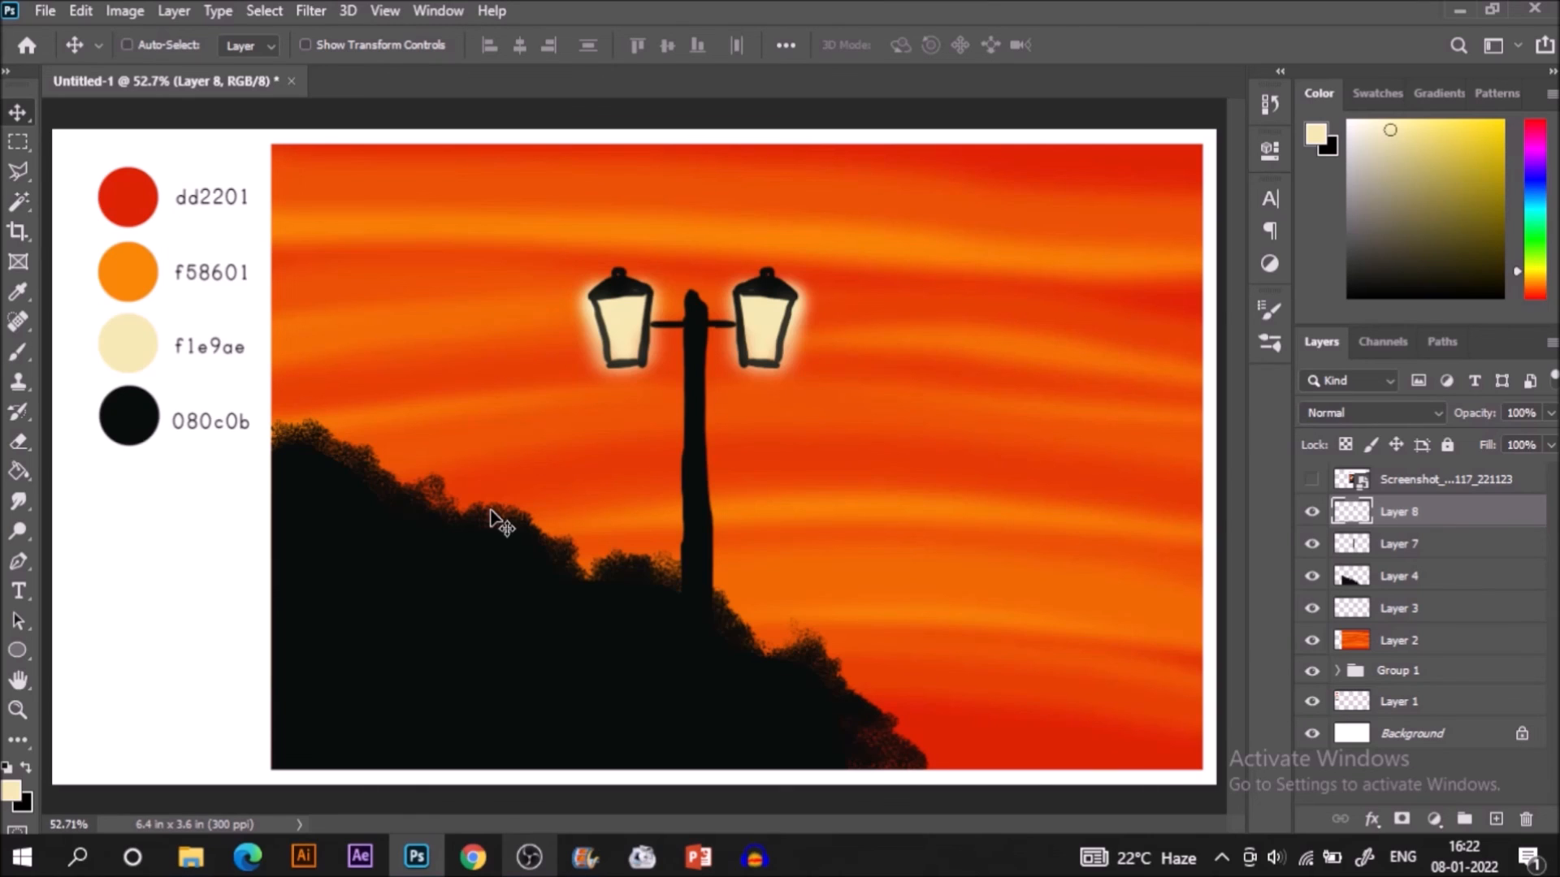
# Merge Layer 8 with Layer 7, then duplicate the two-lantern lamp and move the copy down to the hill's lower right end.
pyautogui.keyDown('shift'); pyautogui.click(1414, 559); pyautogui.keyUp('shift')
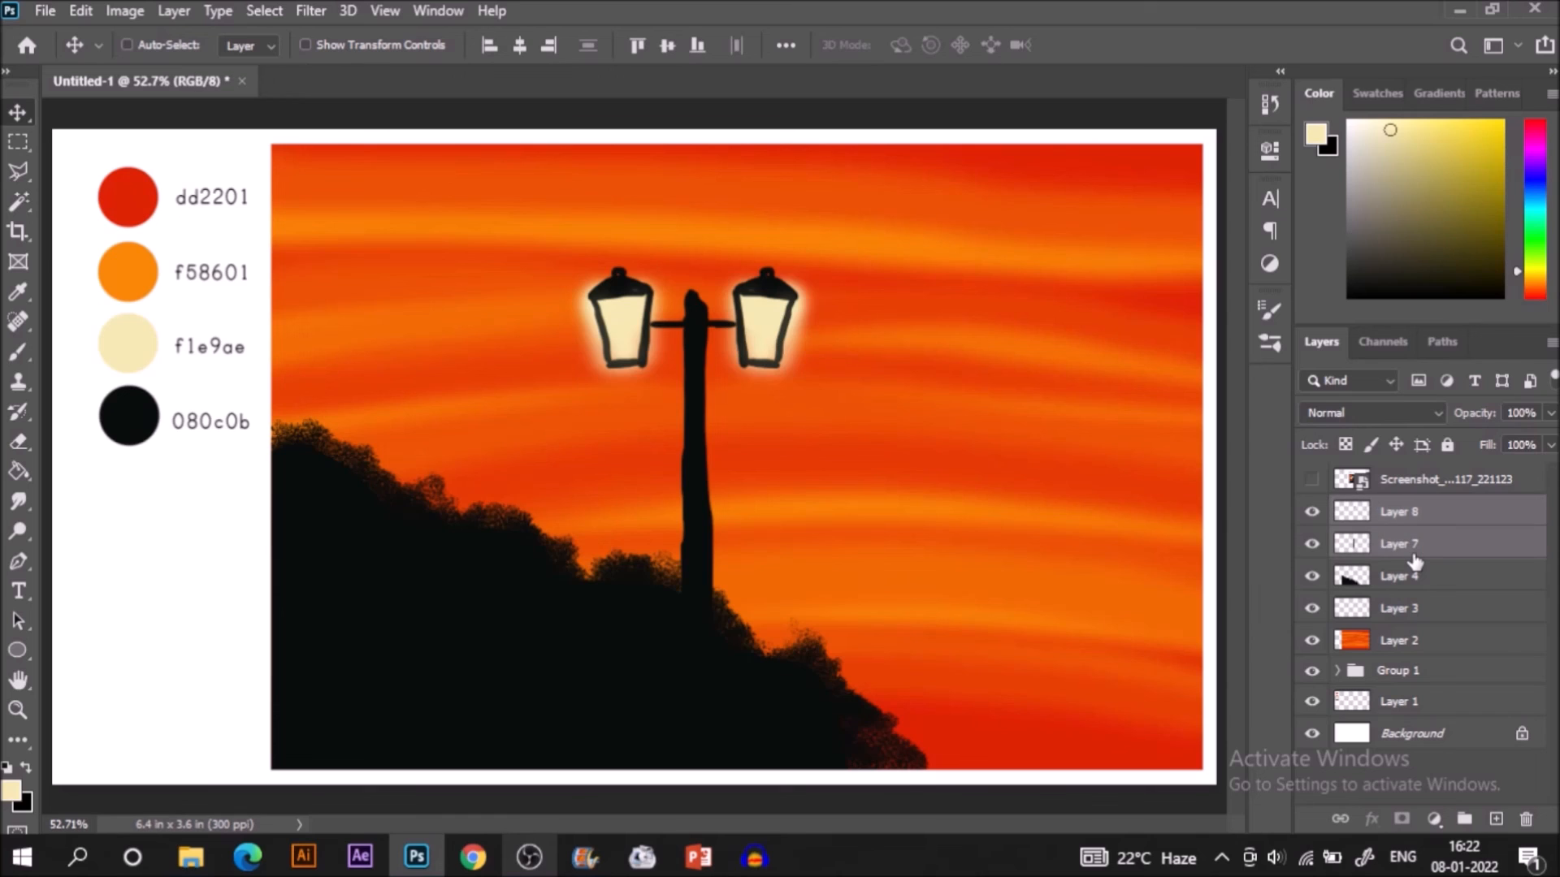
pyautogui.rightClick(1415, 559)
pyautogui.click(1154, 677)
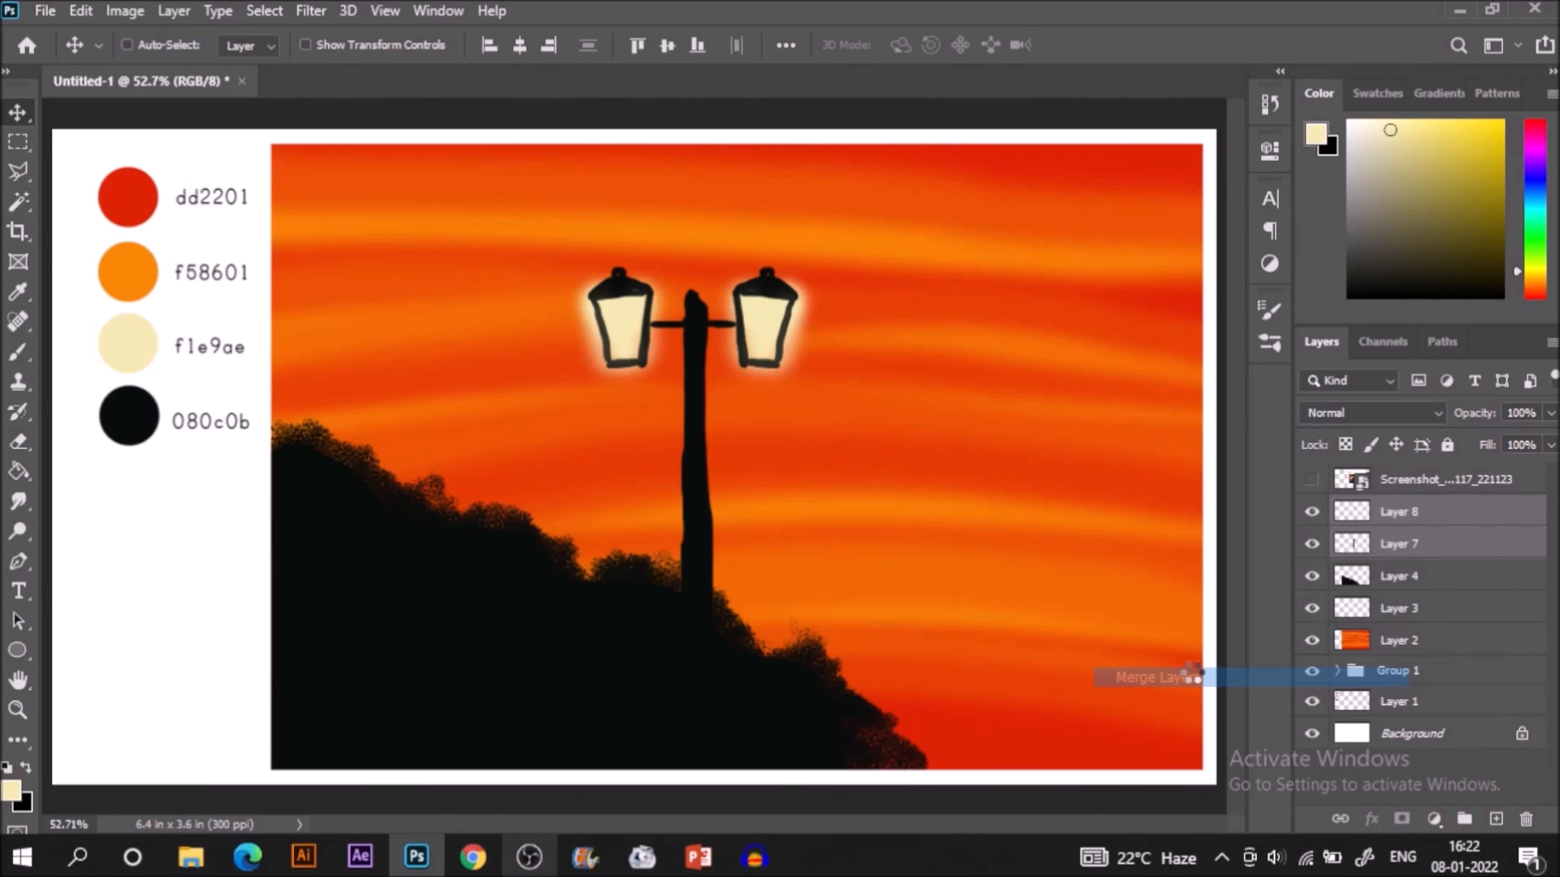
pyautogui.hotkey('ctrl', 'j')
pyautogui.moveTo(732, 394); pyautogui.dragTo(966, 642)
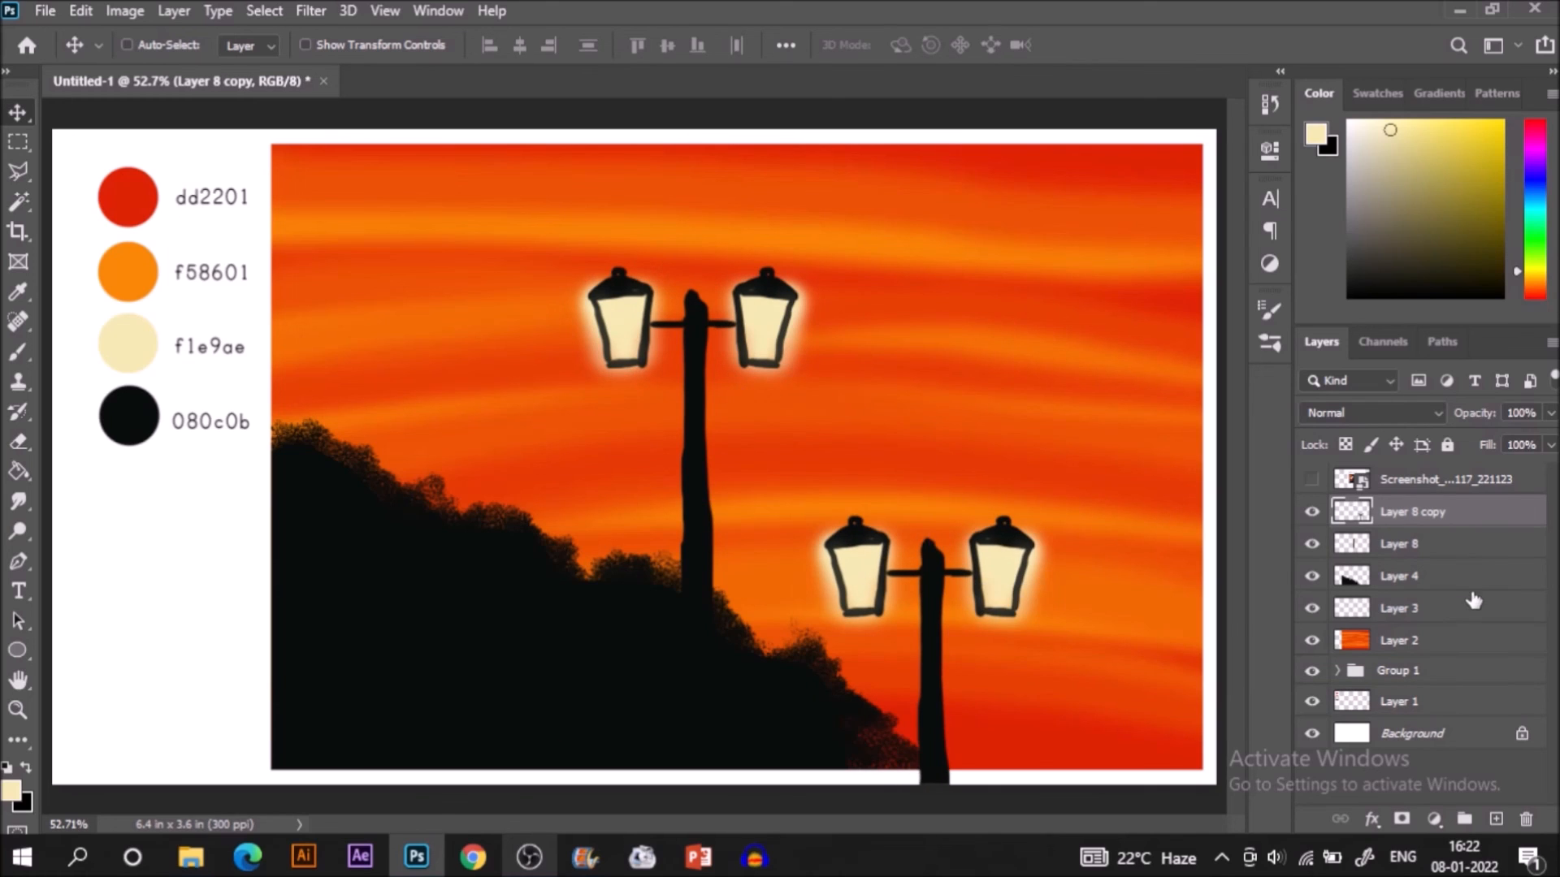
# Trim the duplicate lamp to the painting's edges by copying it within Layer 2's outline to a new layer and deleting Layer 8 copy.
pyautogui.keyDown('ctrl'); pyautogui.click(1351, 641); pyautogui.keyUp('ctrl')
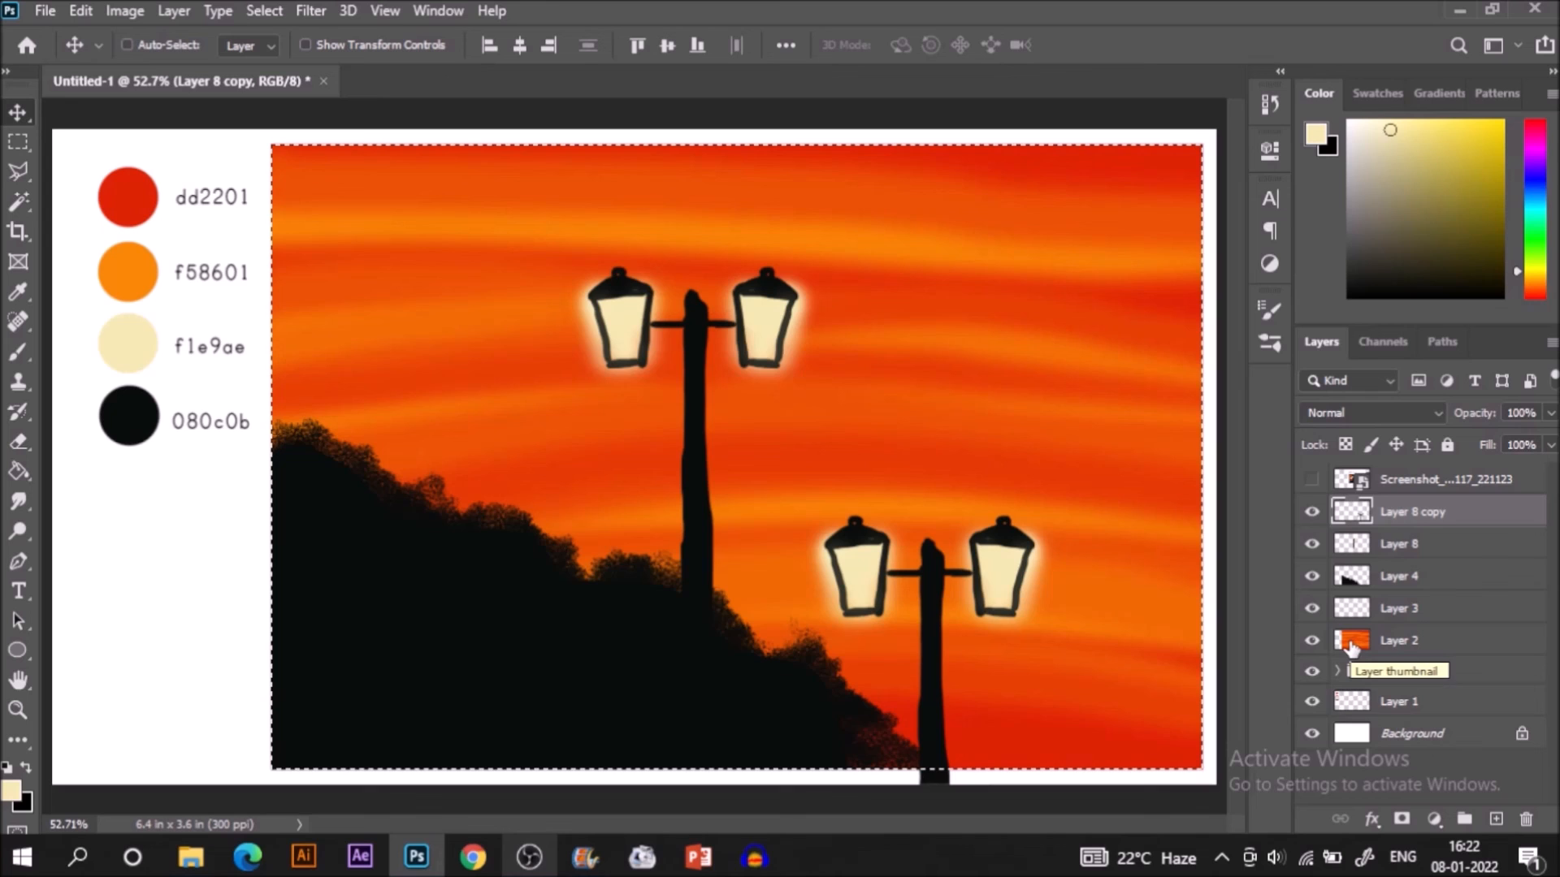
pyautogui.hotkey('ctrl', 'j')
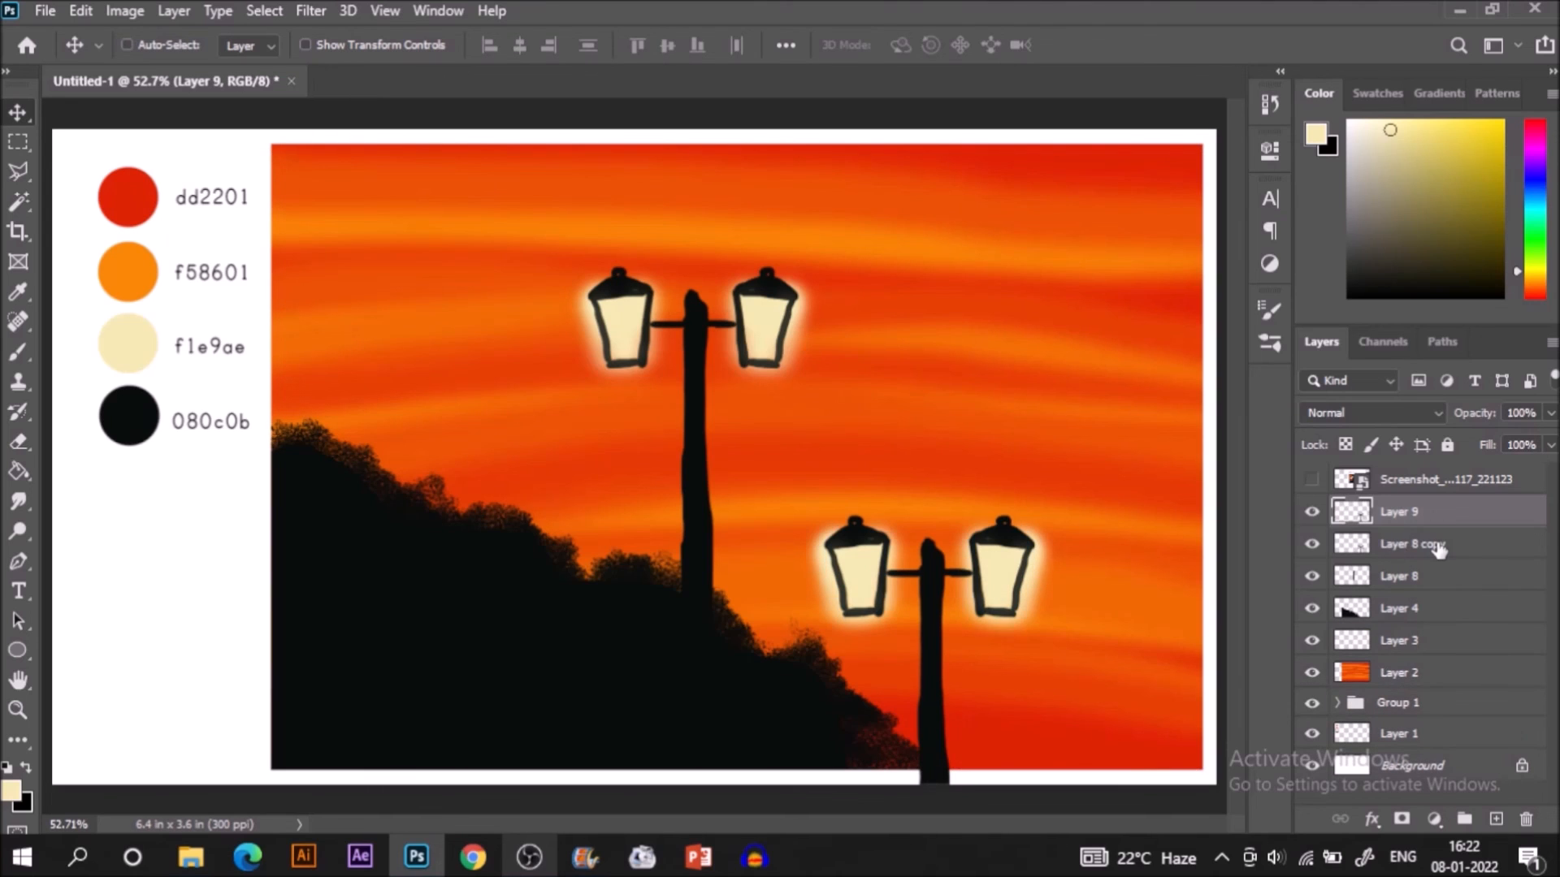
pyautogui.click(1438, 550)
pyautogui.hotkey('ctrl', 'e')
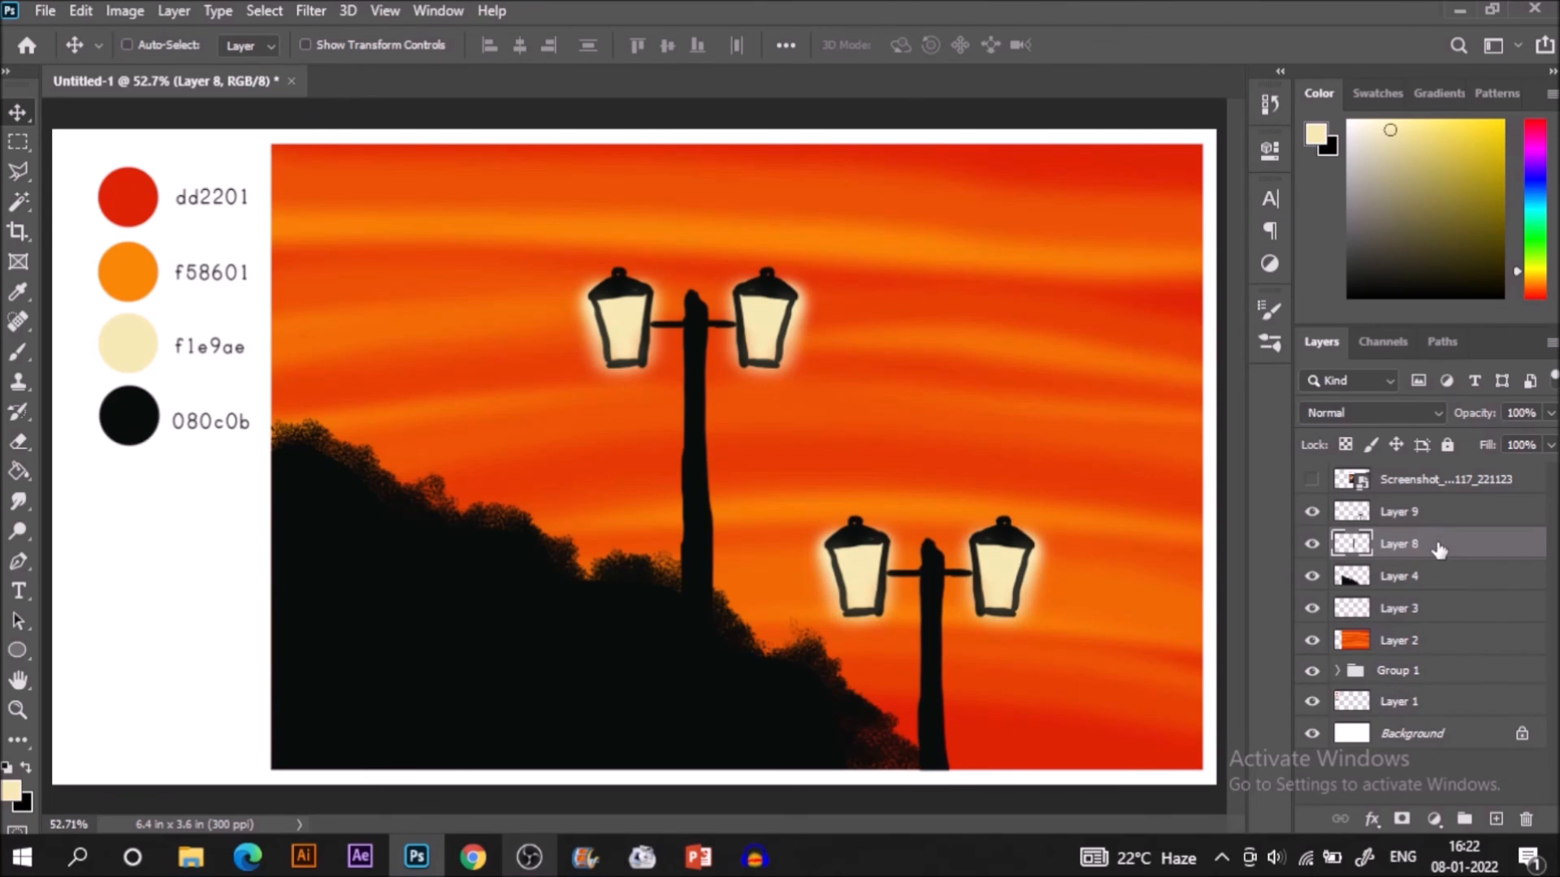